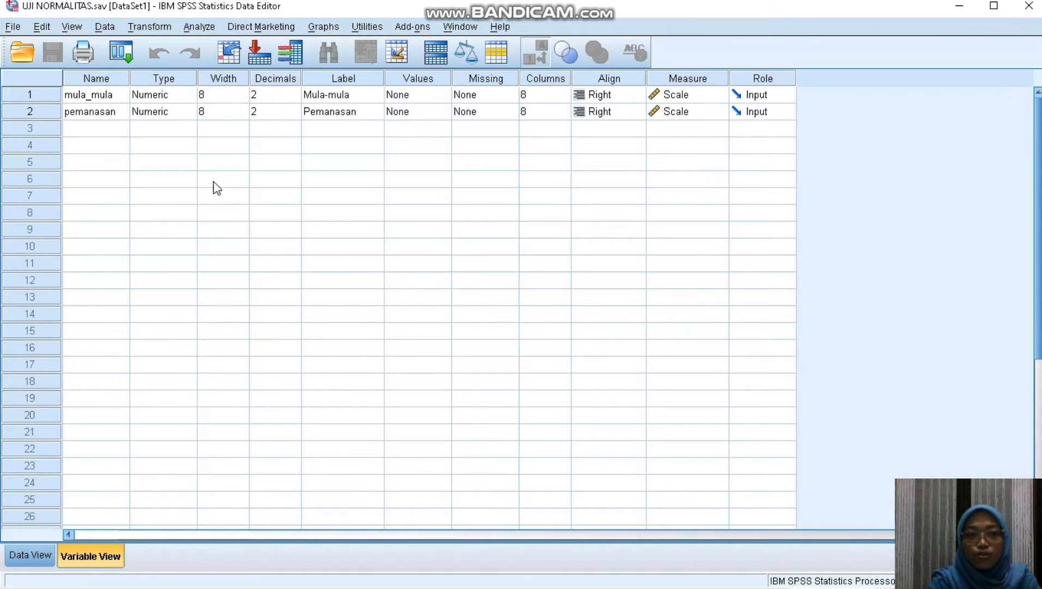
- Examine the name, decimals and label settings of the mula_mula and pemanasan variables
left_click(99, 97)
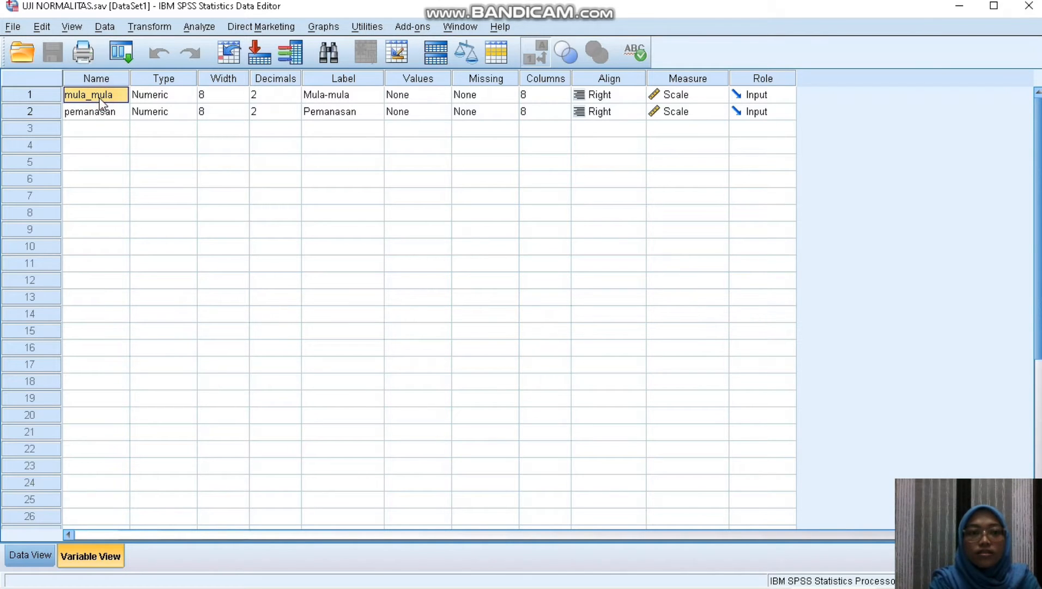
left_click(271, 97)
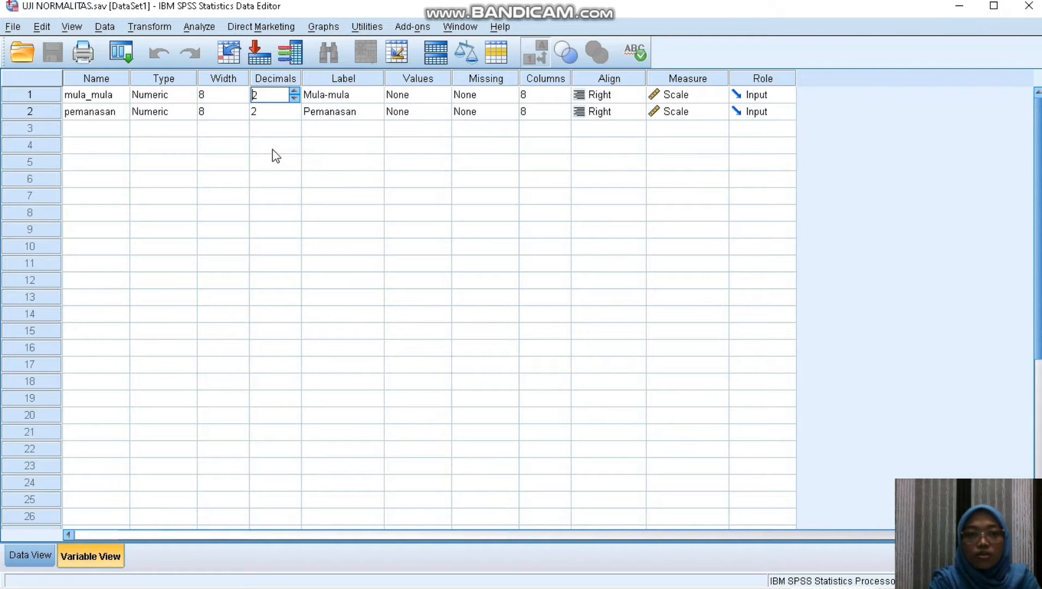
left_click(360, 97)
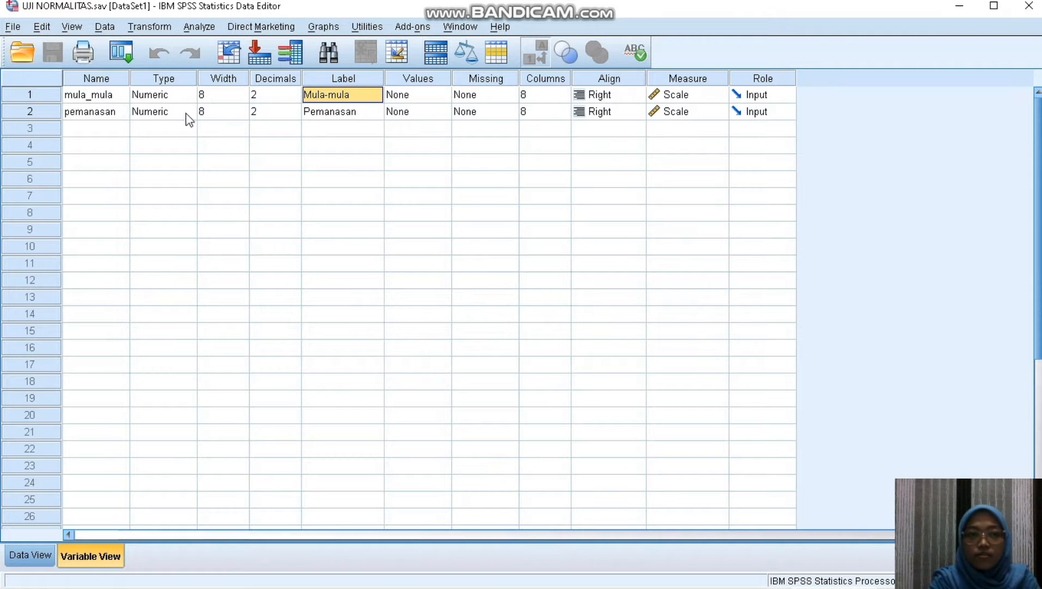
left_click(115, 110)
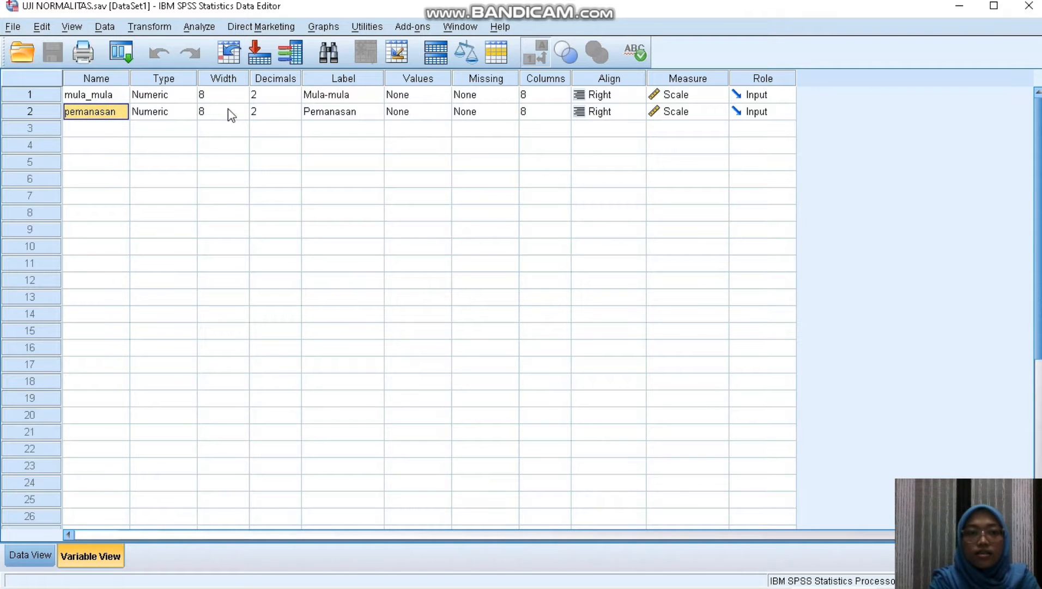
left_click(283, 114)
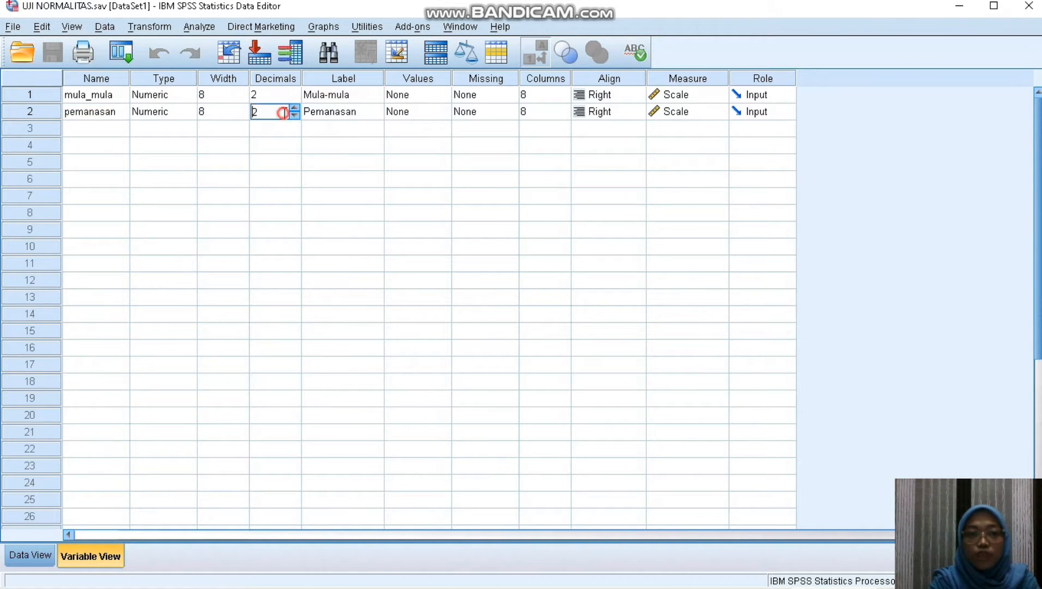
left_click(343, 114)
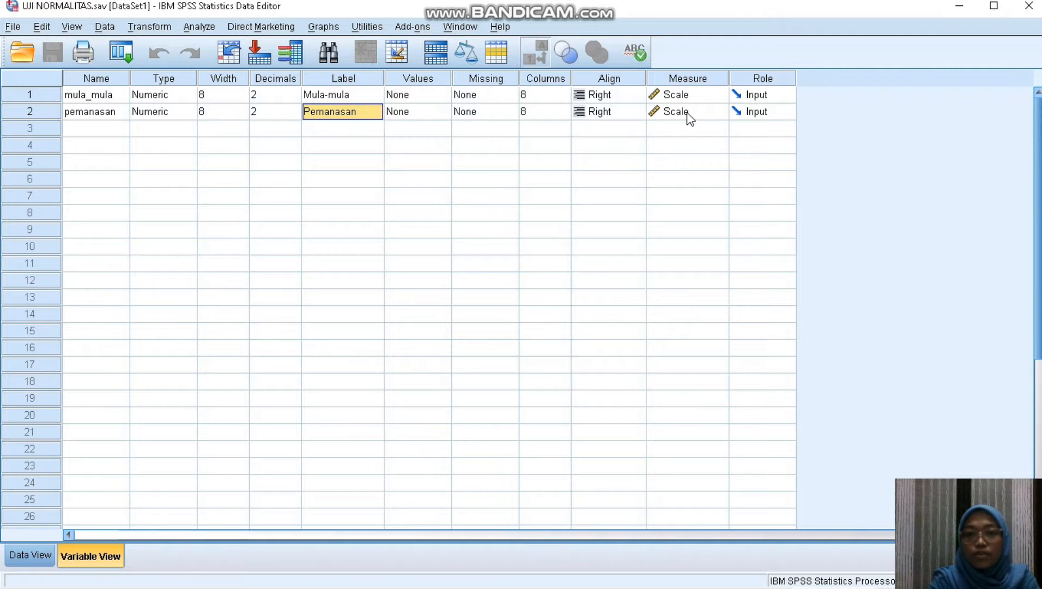
left_click(420, 250)
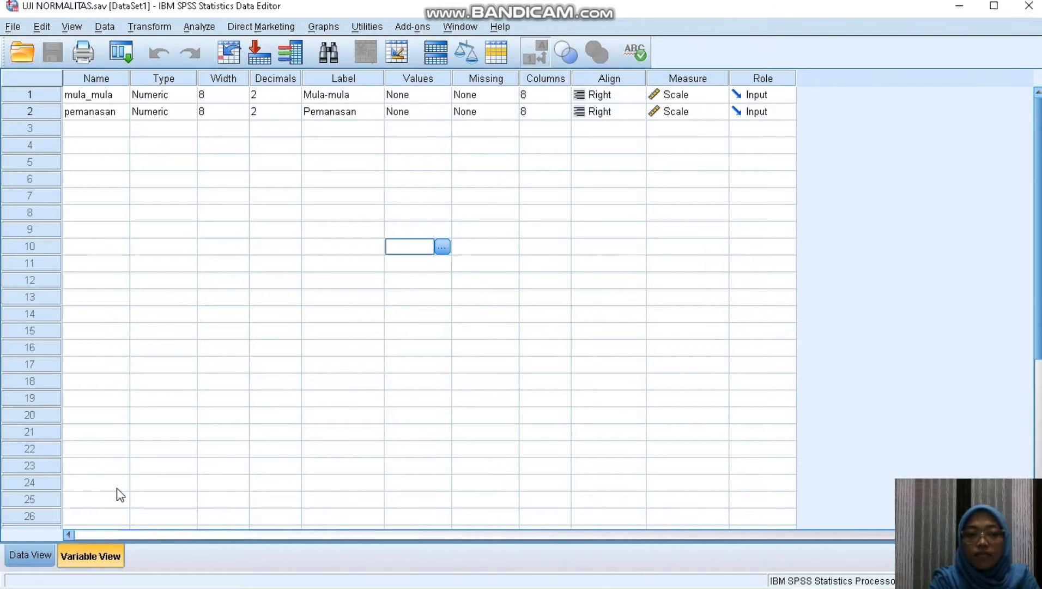
- Switch to the data values and set up an Explore analysis with Mula-mula and Pemanasan in the dependent list
left_click(31, 555)
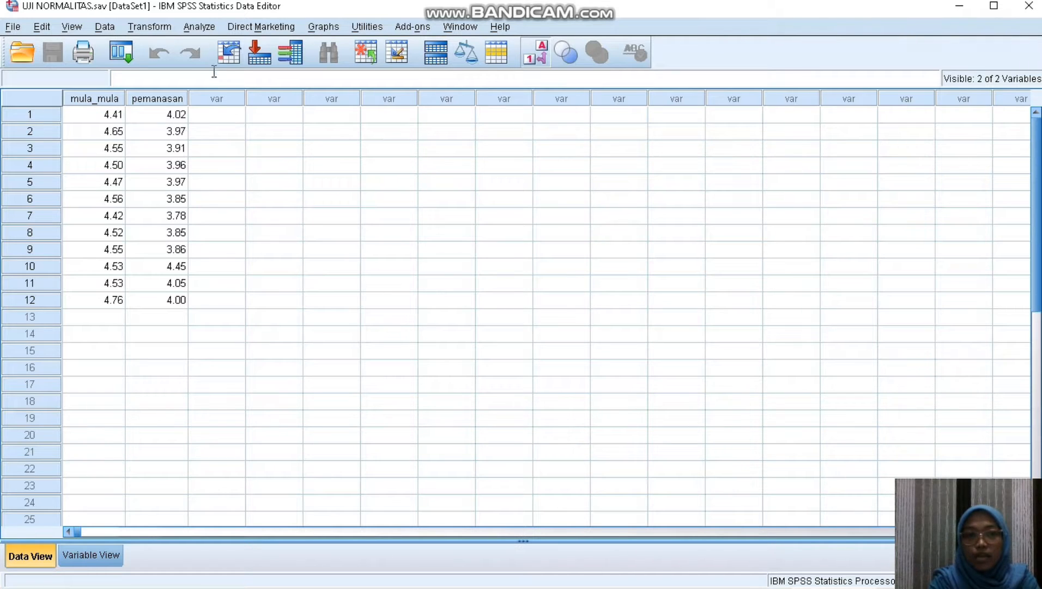
left_click(203, 31)
mouse_move(229, 66)
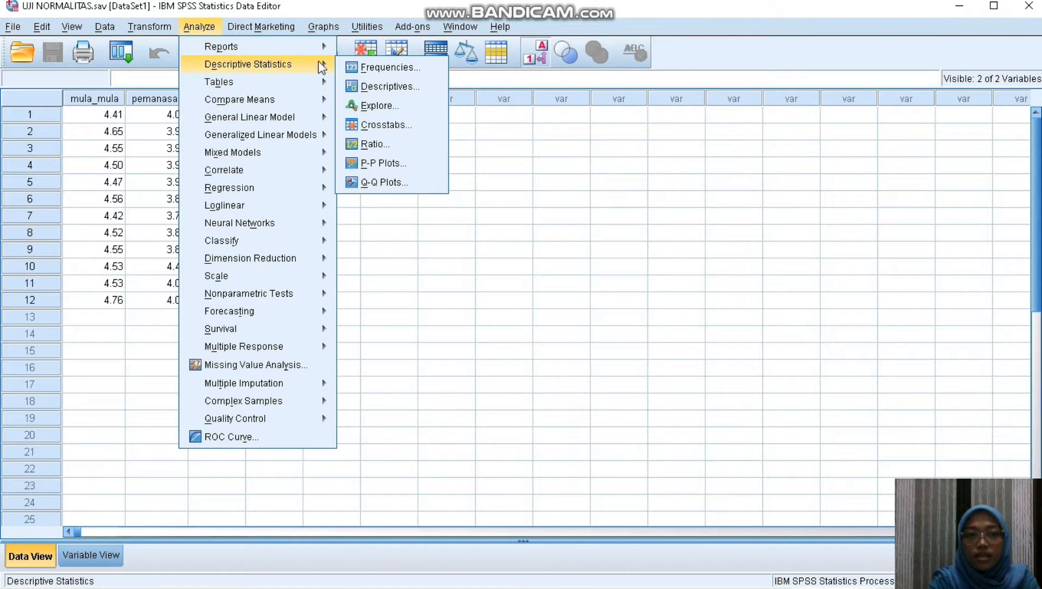
left_click(368, 107)
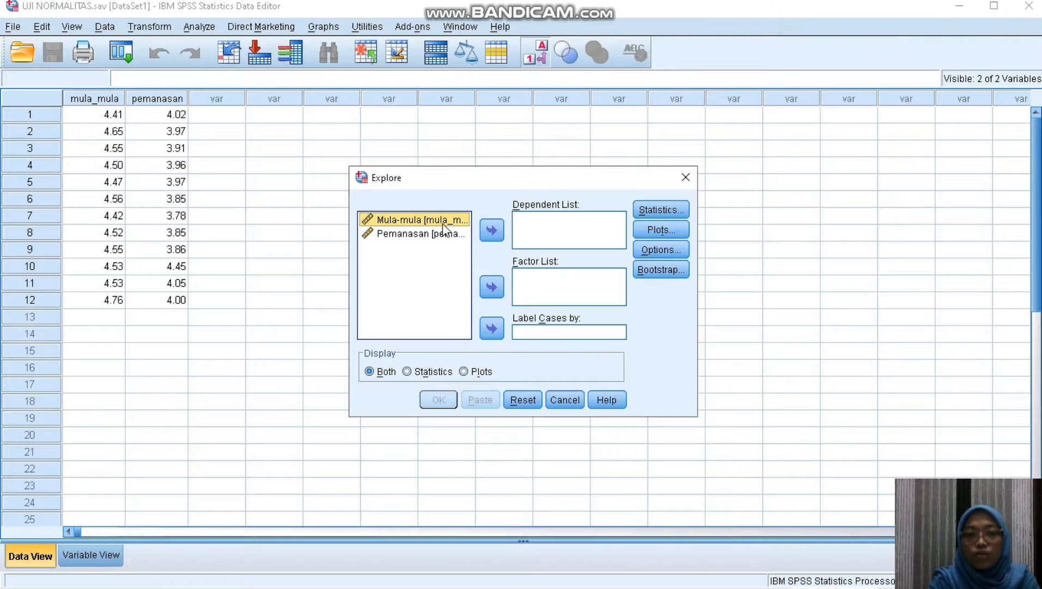
left_click(489, 232)
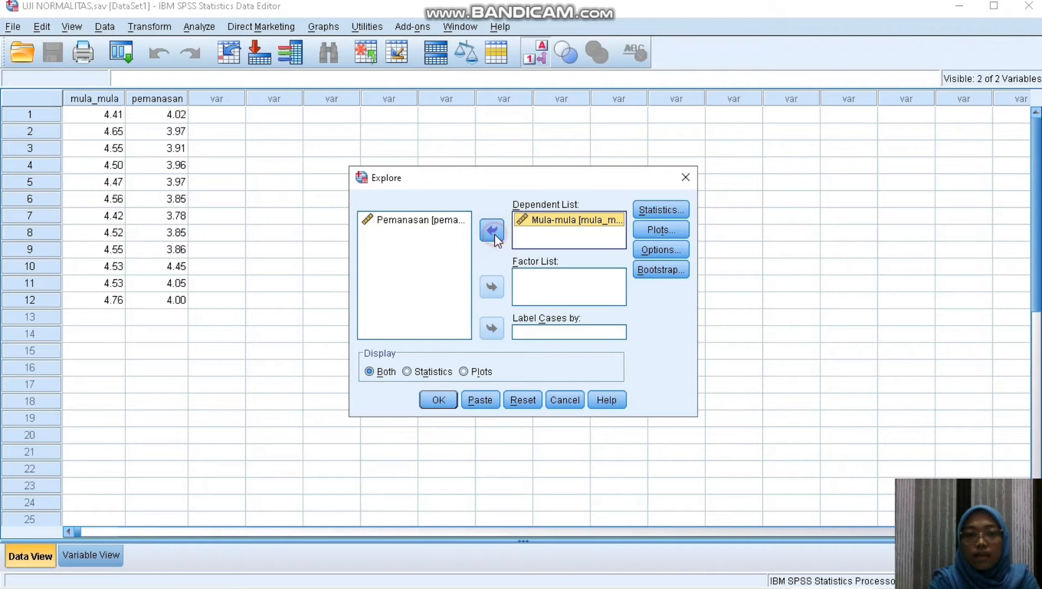
left_click(436, 224)
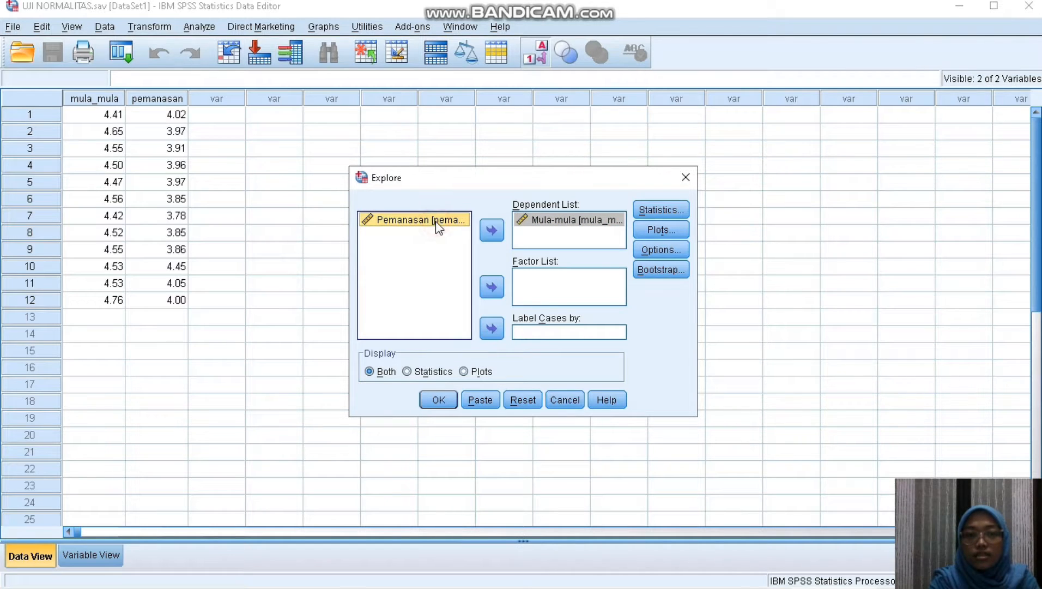
left_click(490, 232)
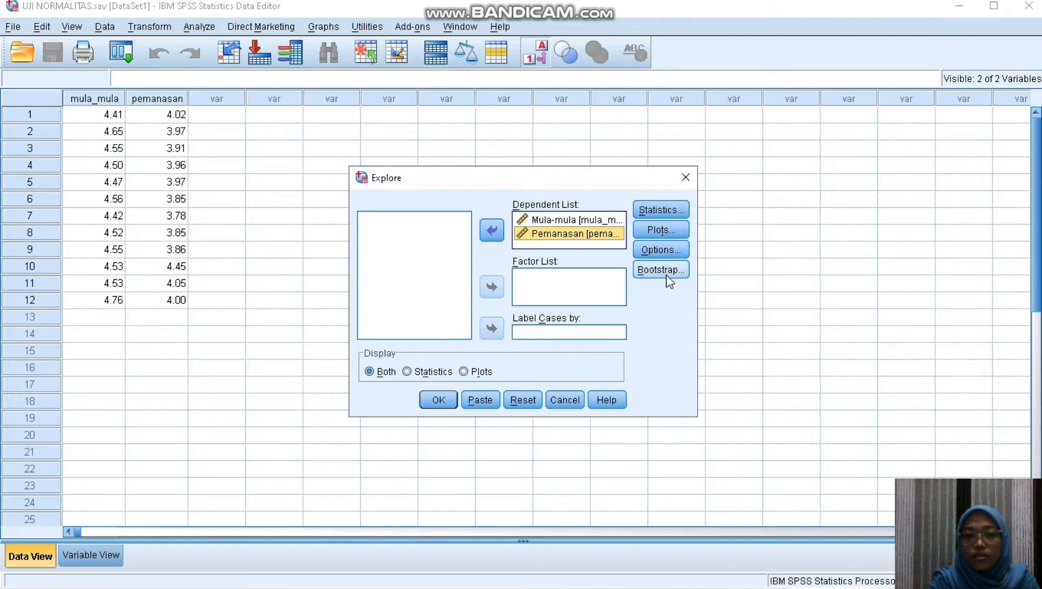
- Set the Explore plots to no boxplots, no stem-and-leaf, and normality plots with tests, and run the analysis
left_click(667, 231)
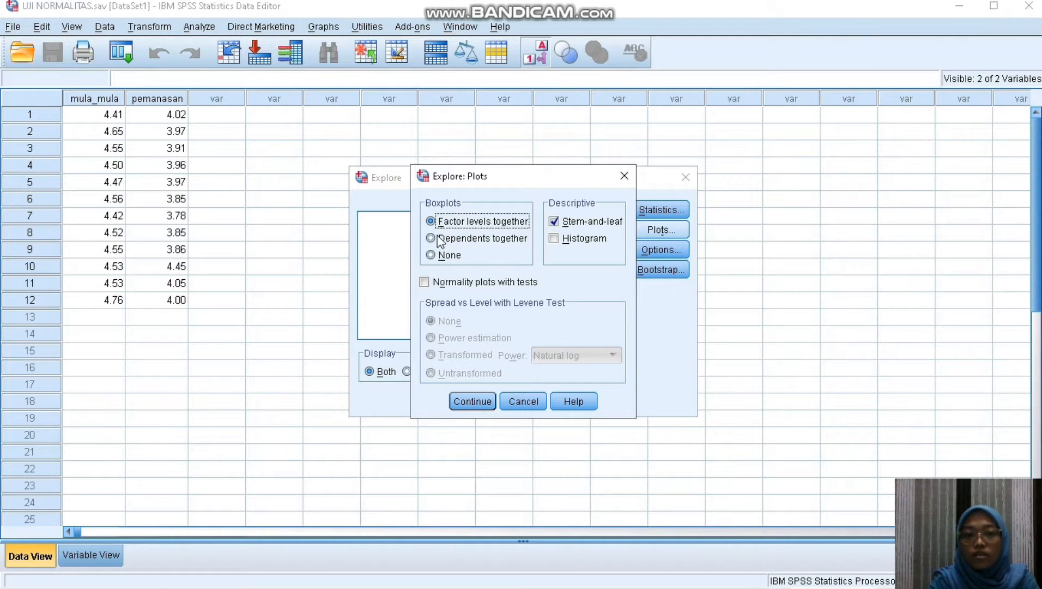
left_click(434, 255)
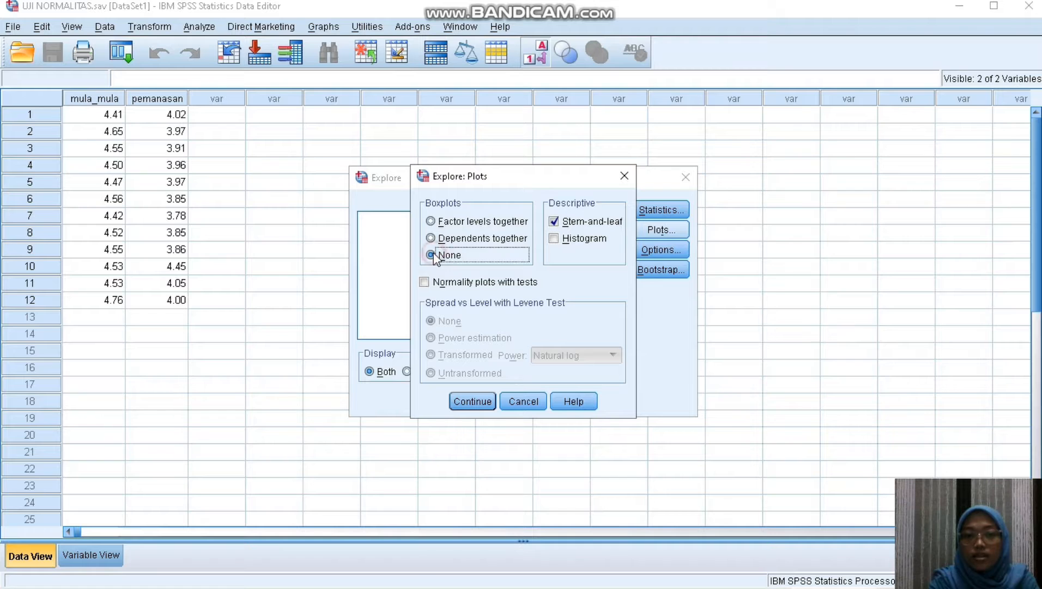
left_click(555, 222)
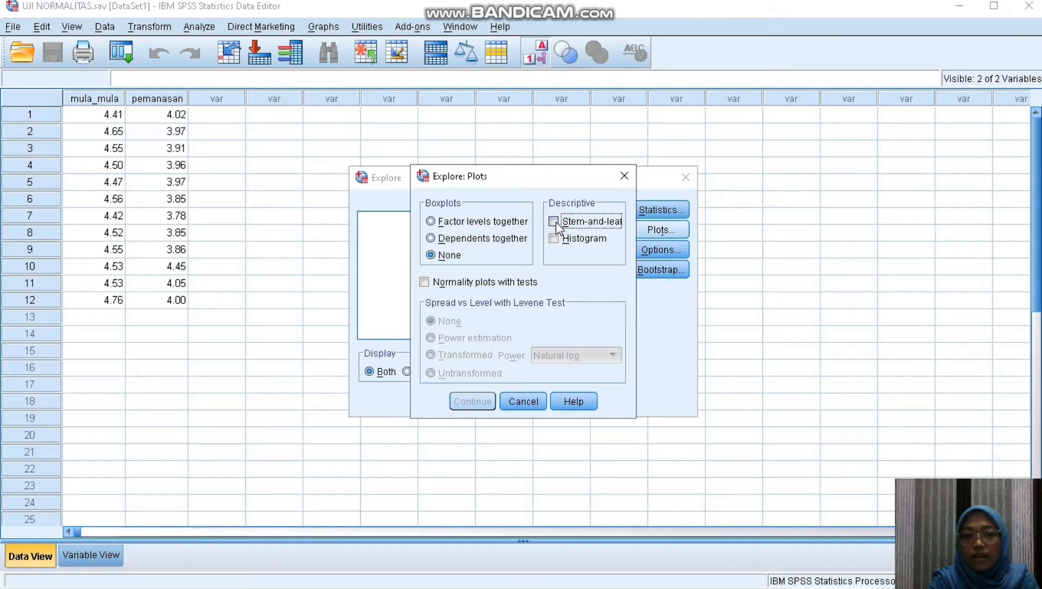
left_click(432, 284)
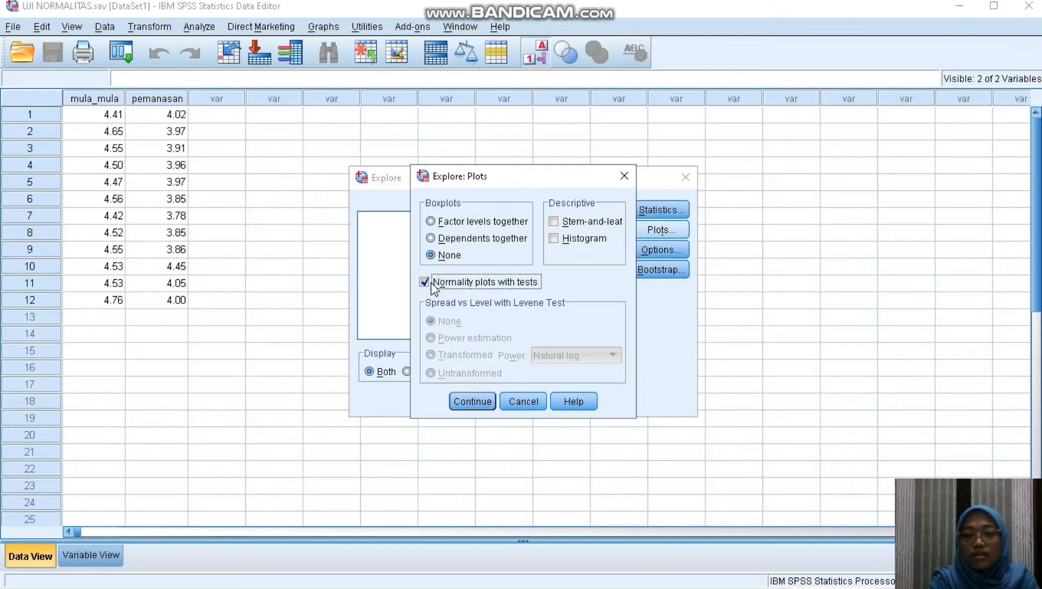
left_click(470, 400)
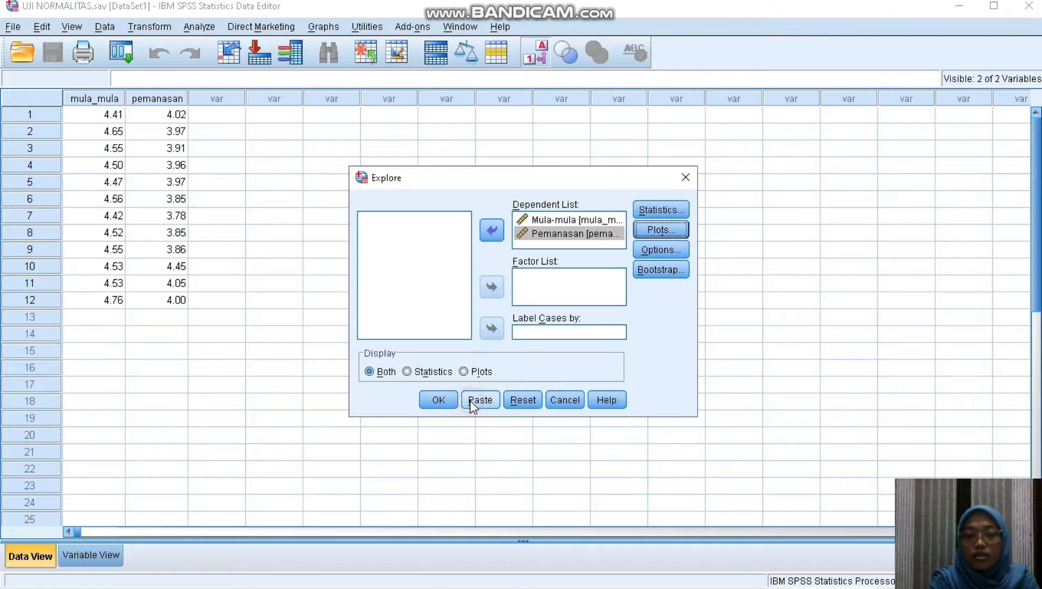
left_click(440, 402)
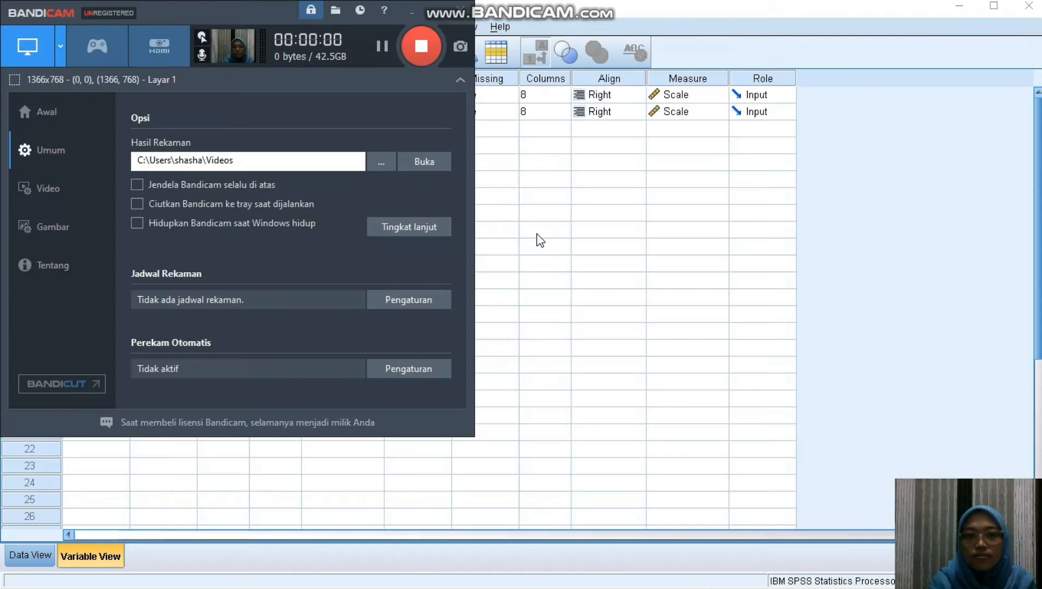
- Examine the names of the Jenis_emulsi and pH_emulsi variables, plus the decimals and label of Jenis_emulsi
left_click(437, 16)
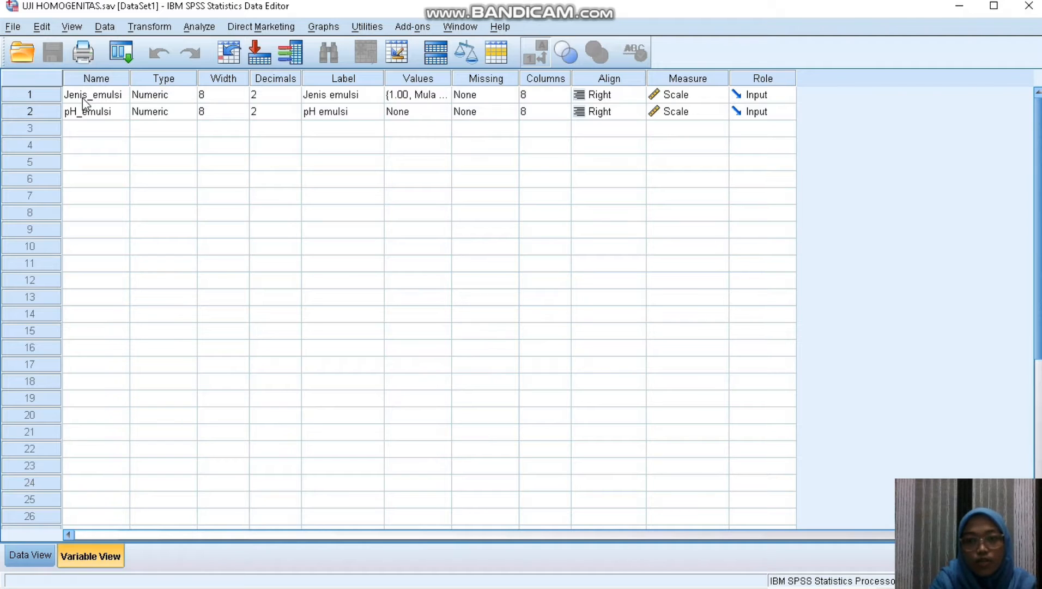
left_click(97, 98)
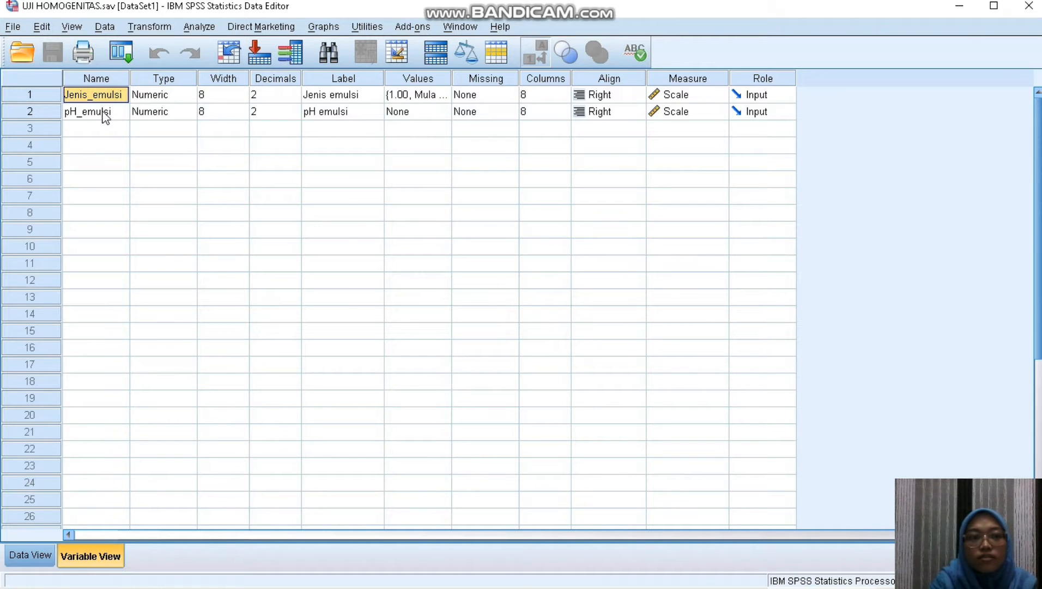
left_click(102, 118)
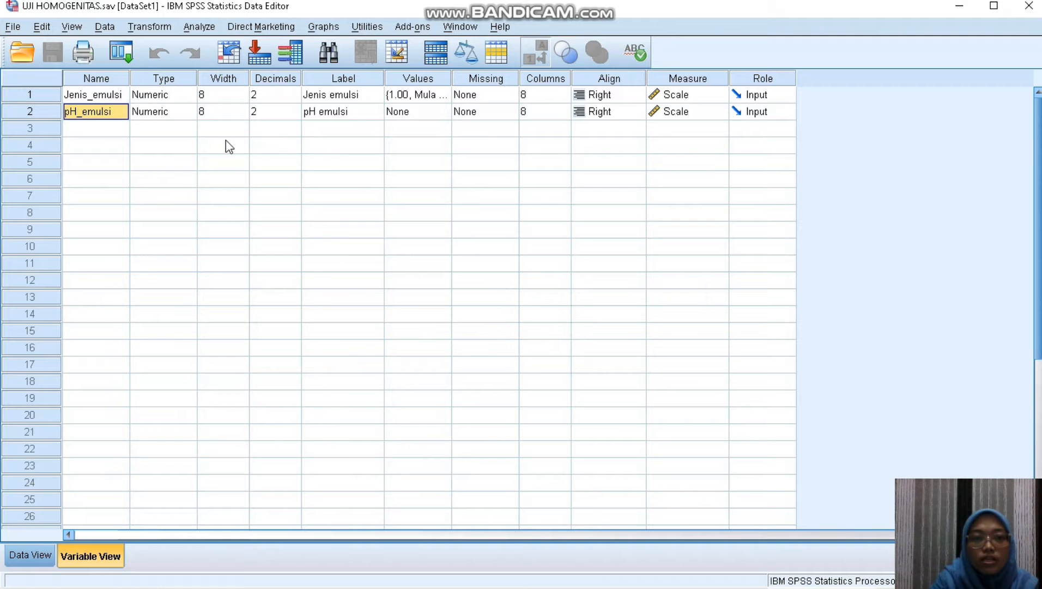
left_click(272, 94)
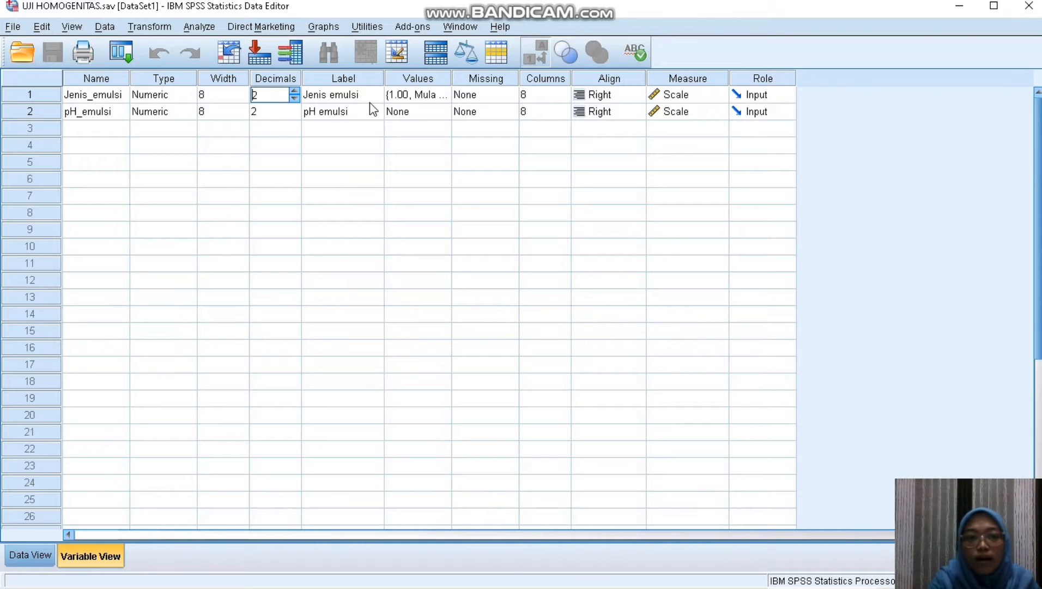
left_click(356, 98)
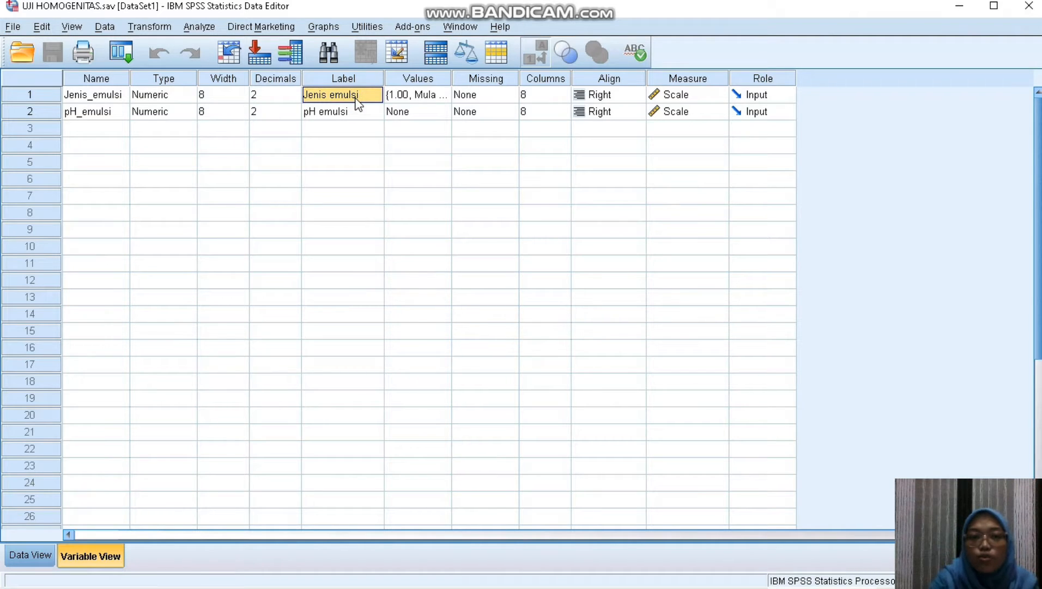
- Assign the label "Mula mula" to value 1 of the Jenis_emulsi variable, replacing the existing label
left_click(418, 96)
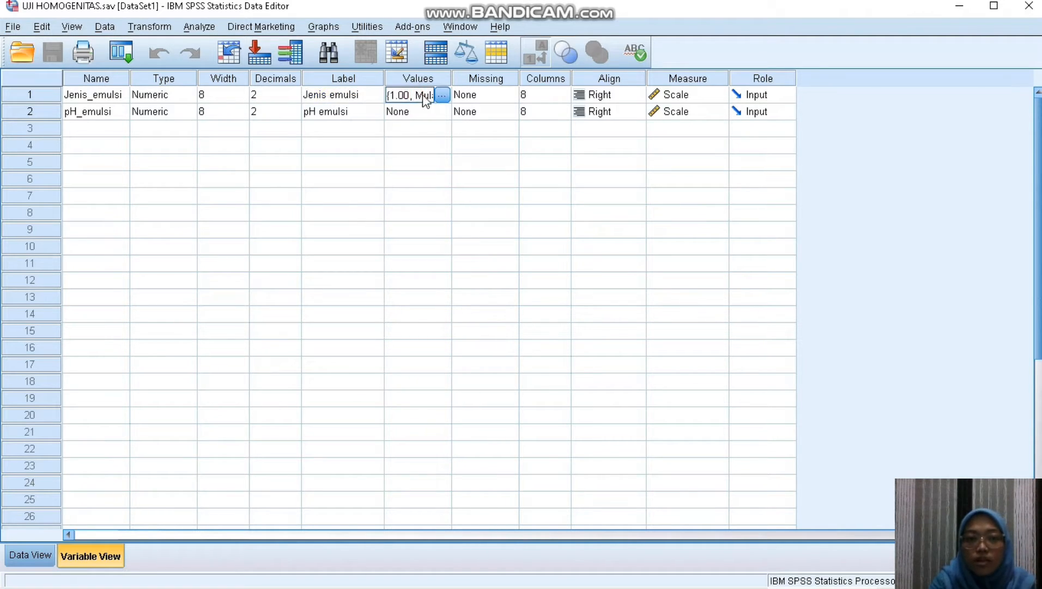
left_click(443, 97)
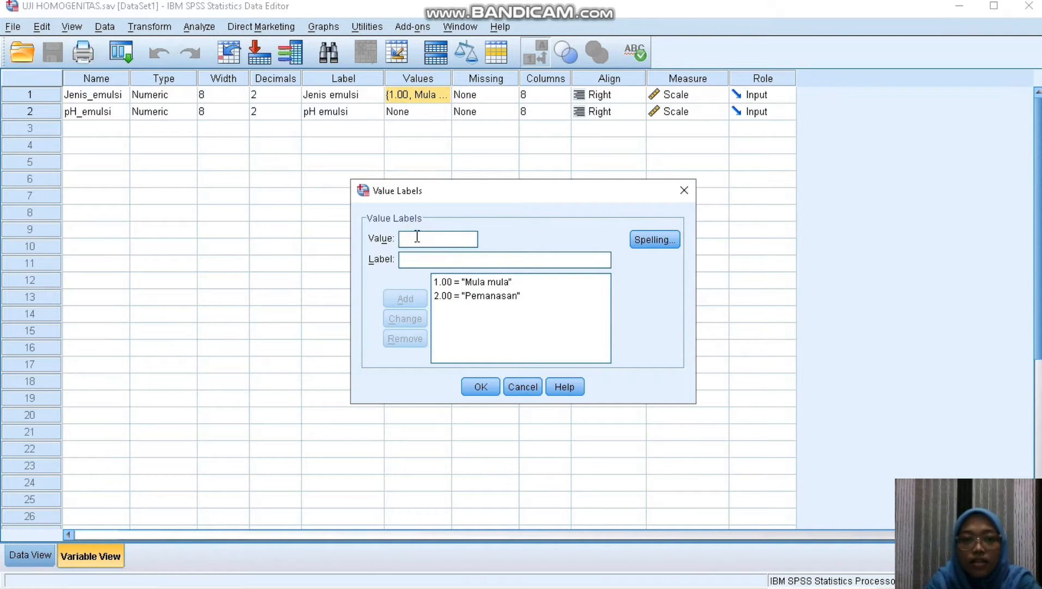
left_click(411, 259)
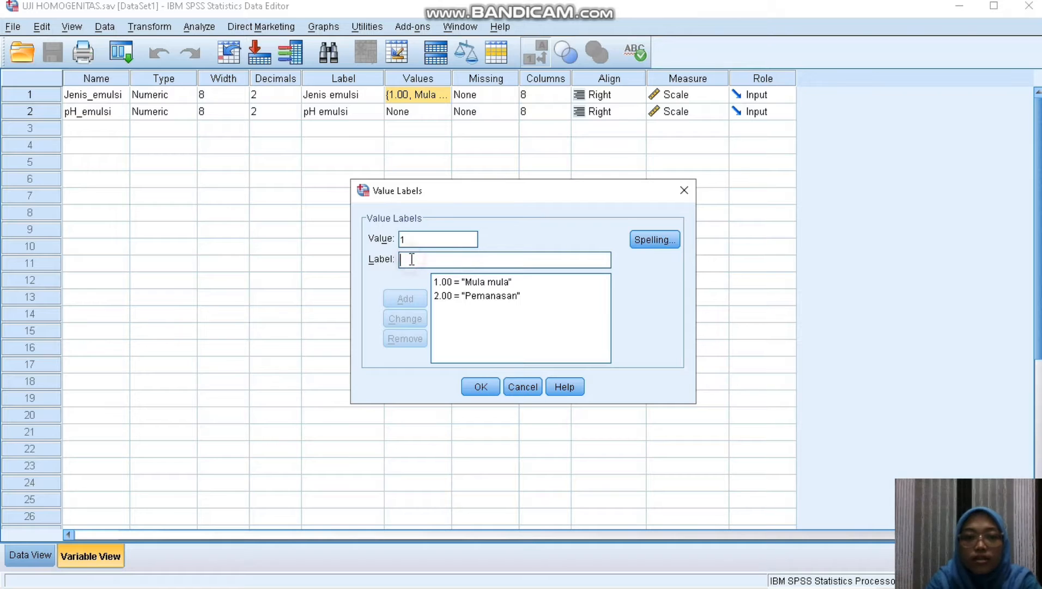
type("Mula mula")
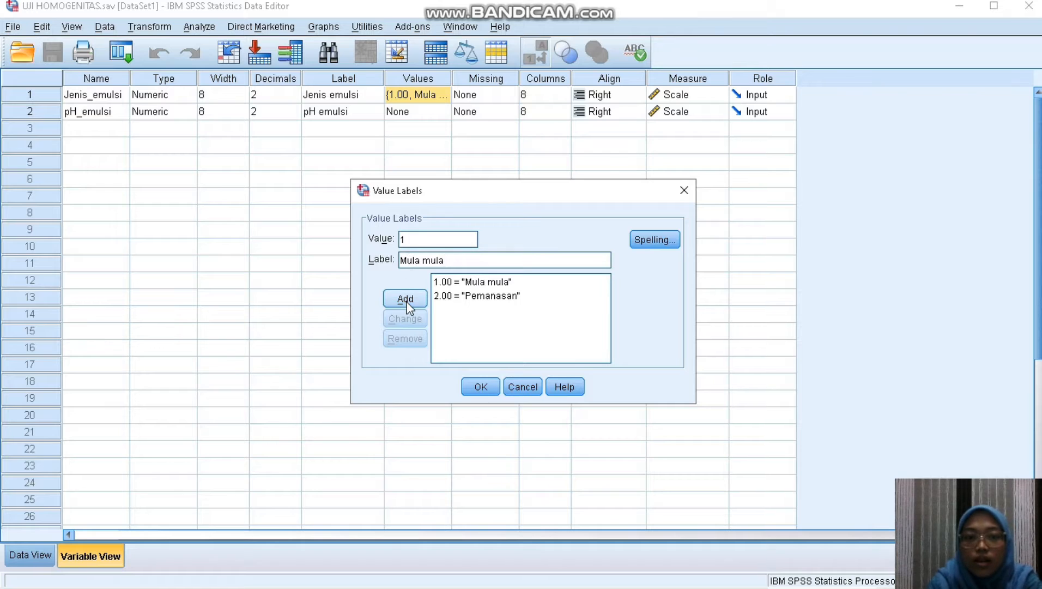
left_click(405, 299)
left_click(495, 325)
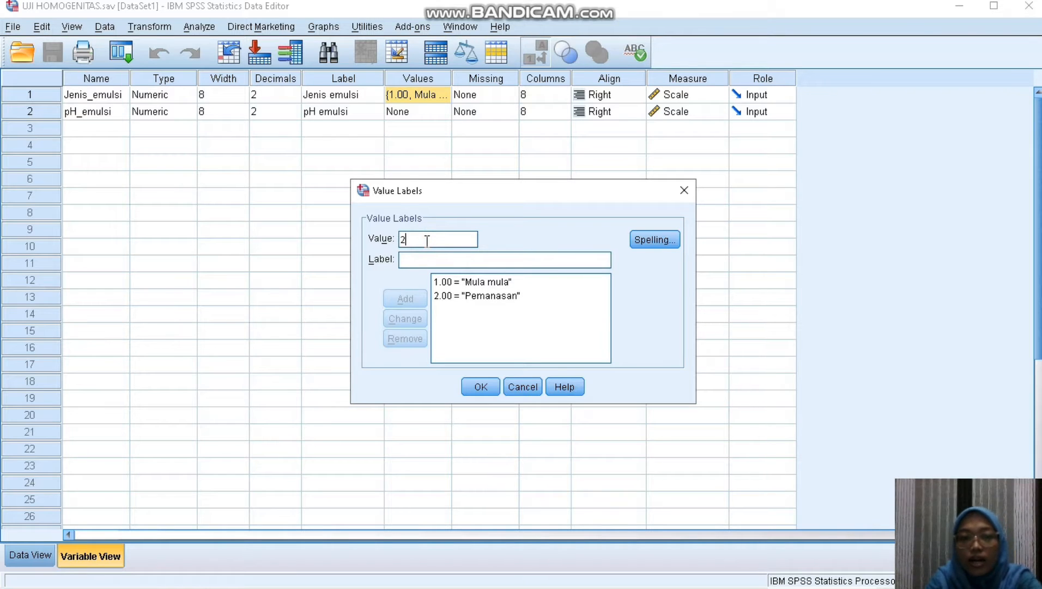
- Assign the label "Pemanasan" to value 2 of Jenis_emulsi, replacing the existing label, and apply the value labels
left_click(422, 261)
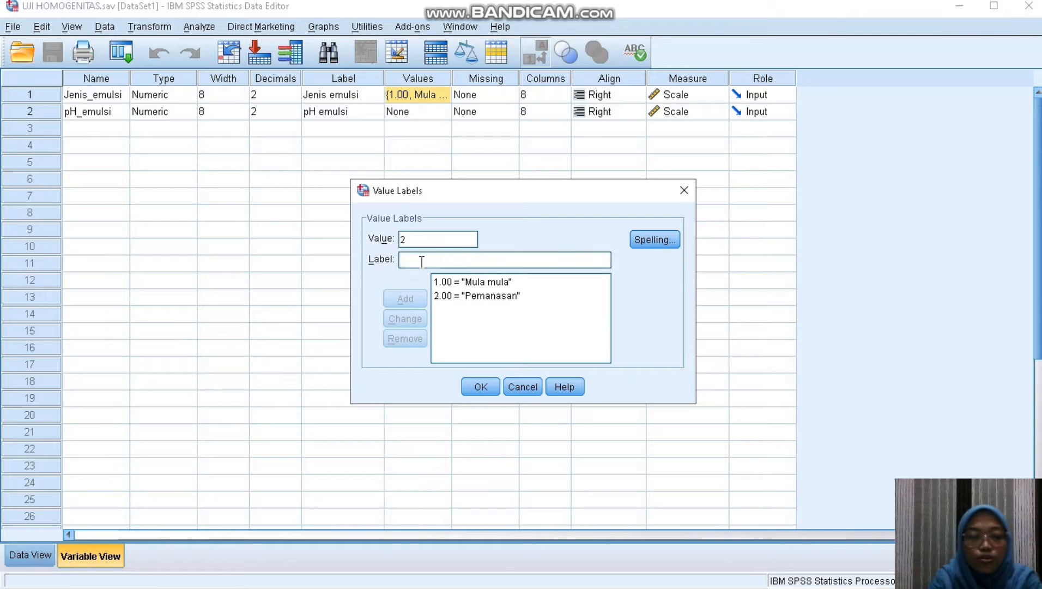
type("Pemanasan")
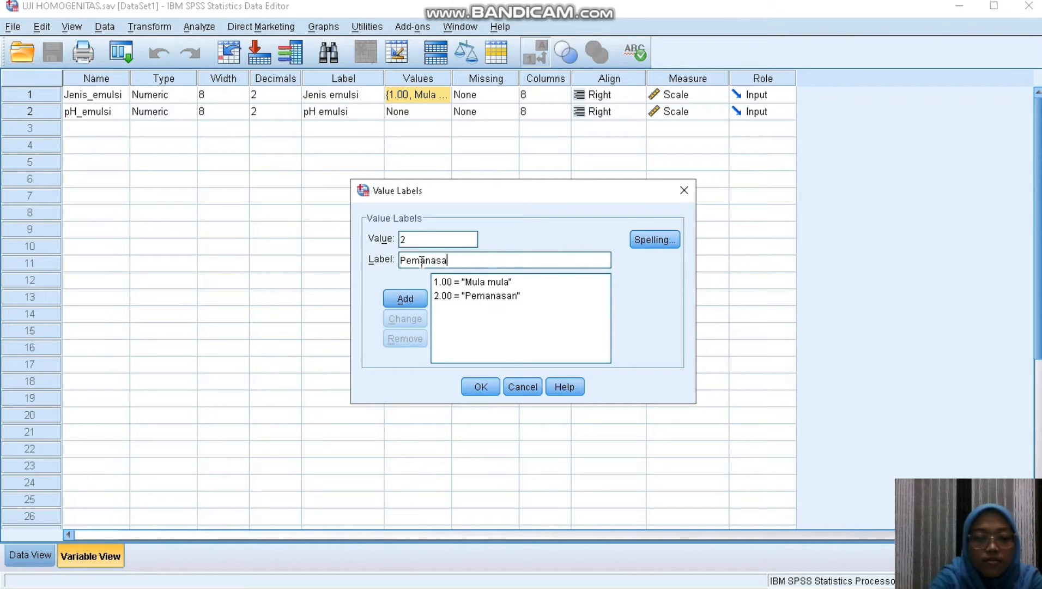
left_click(419, 300)
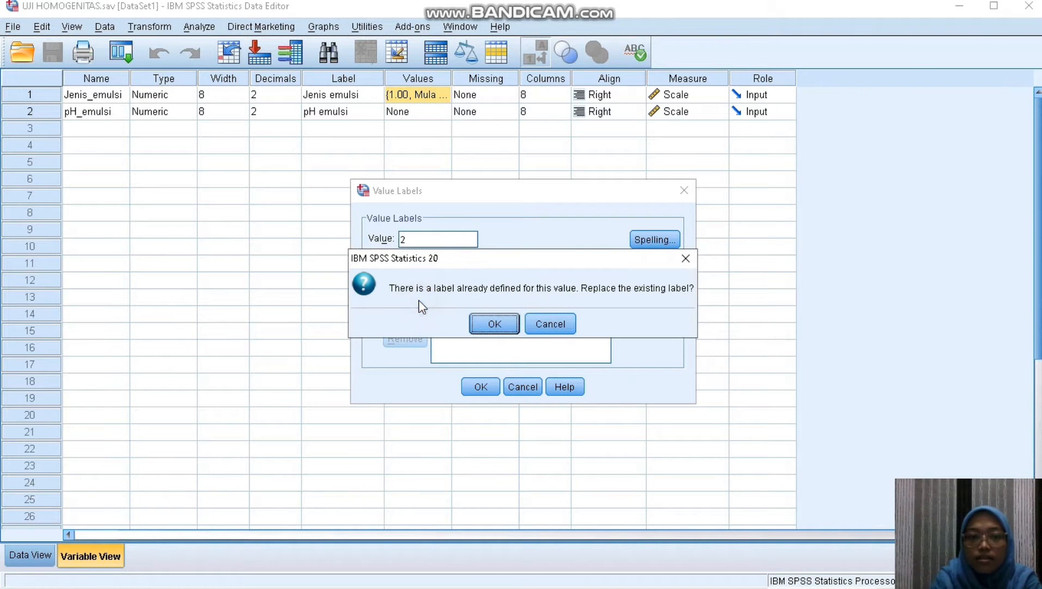
left_click(493, 325)
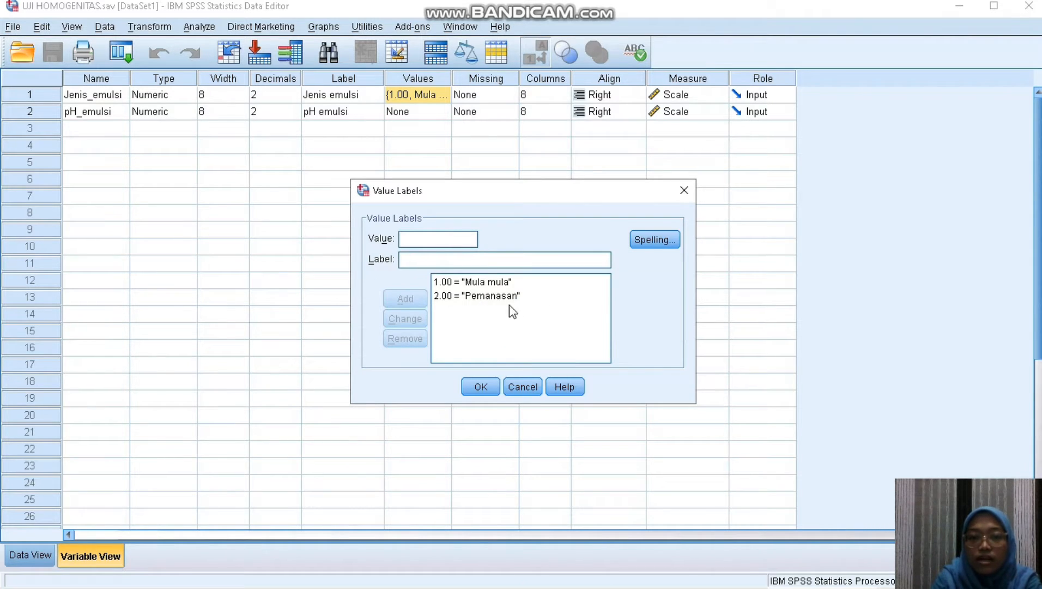
left_click(480, 387)
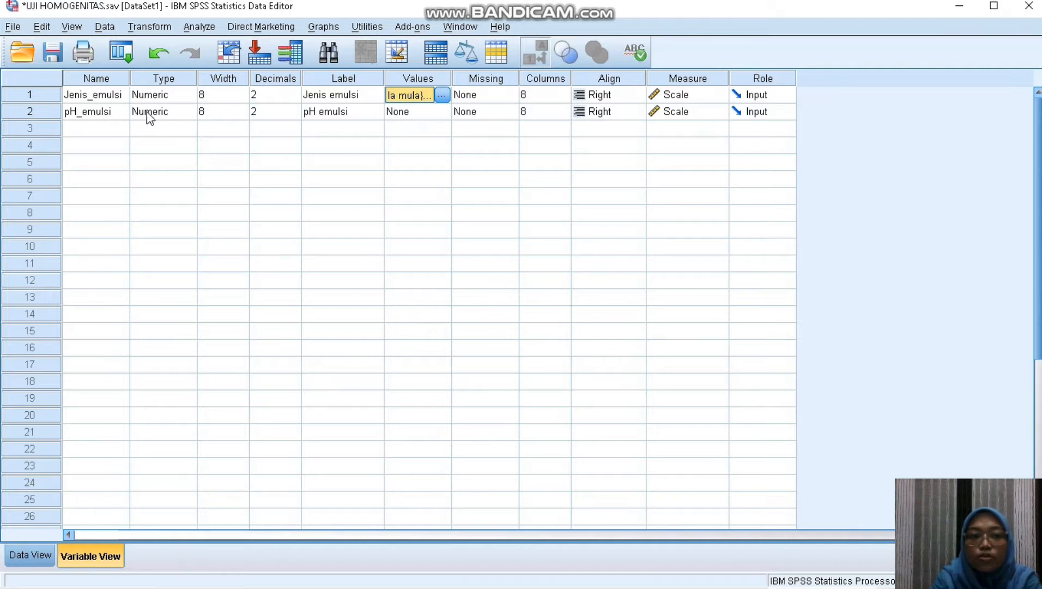
- Examine the decimals, label, value labels and measurement level of the pH_emulsi variable
left_click(271, 113)
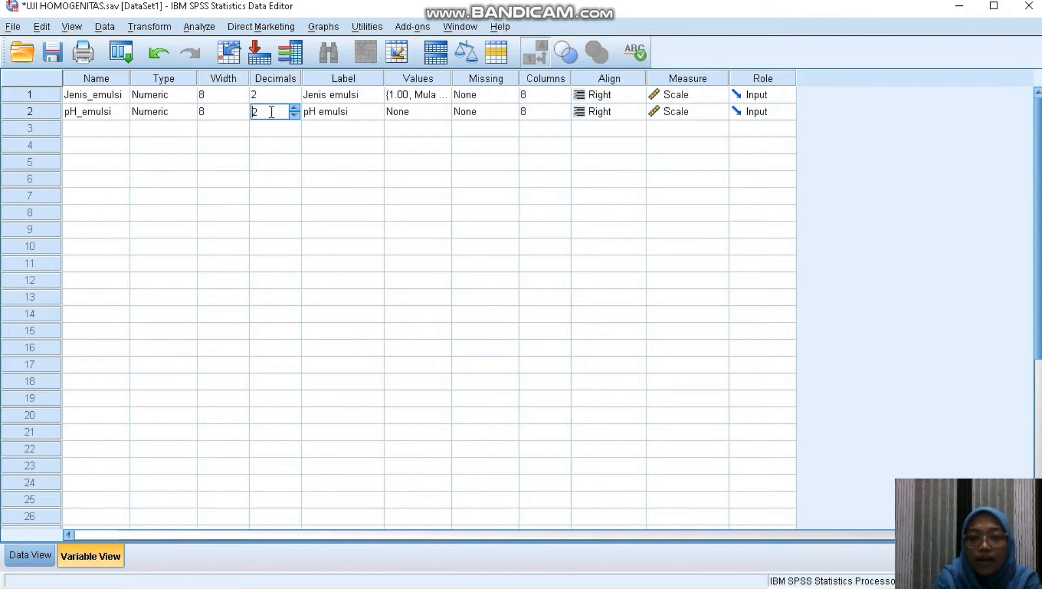
left_click(355, 113)
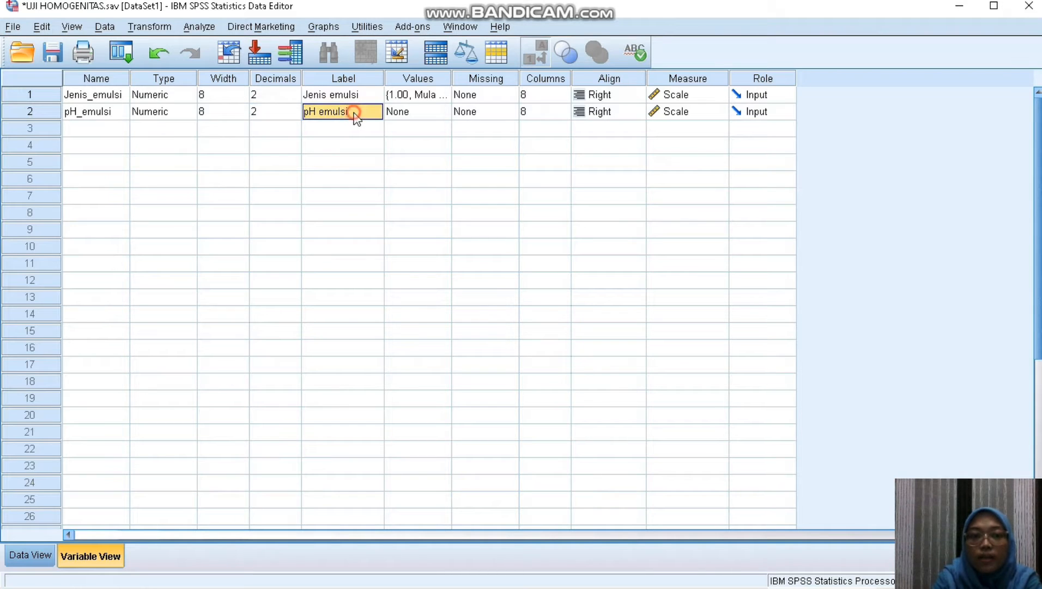
left_click(431, 116)
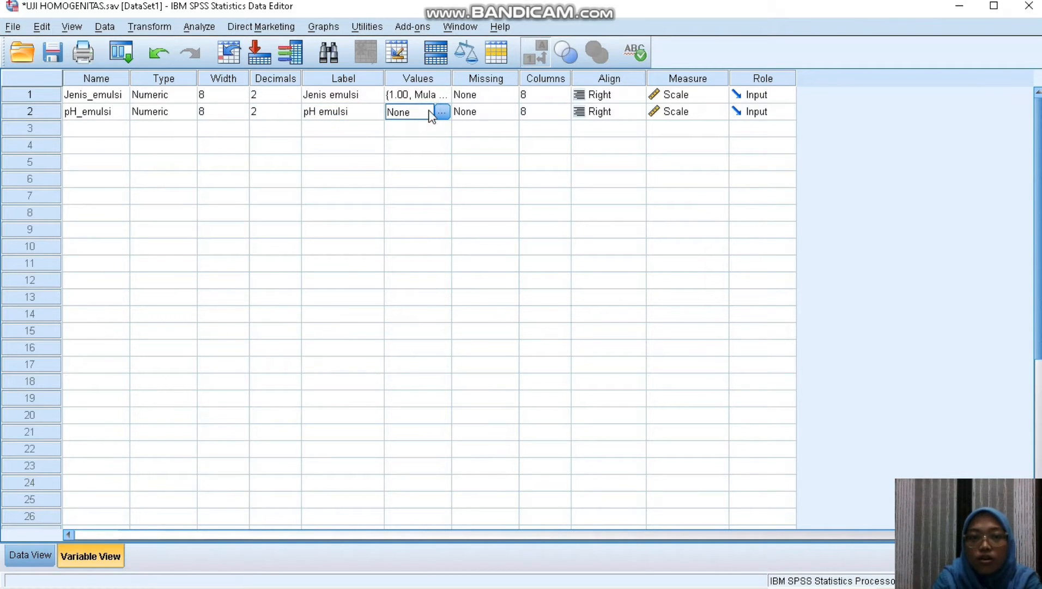
left_click(696, 112)
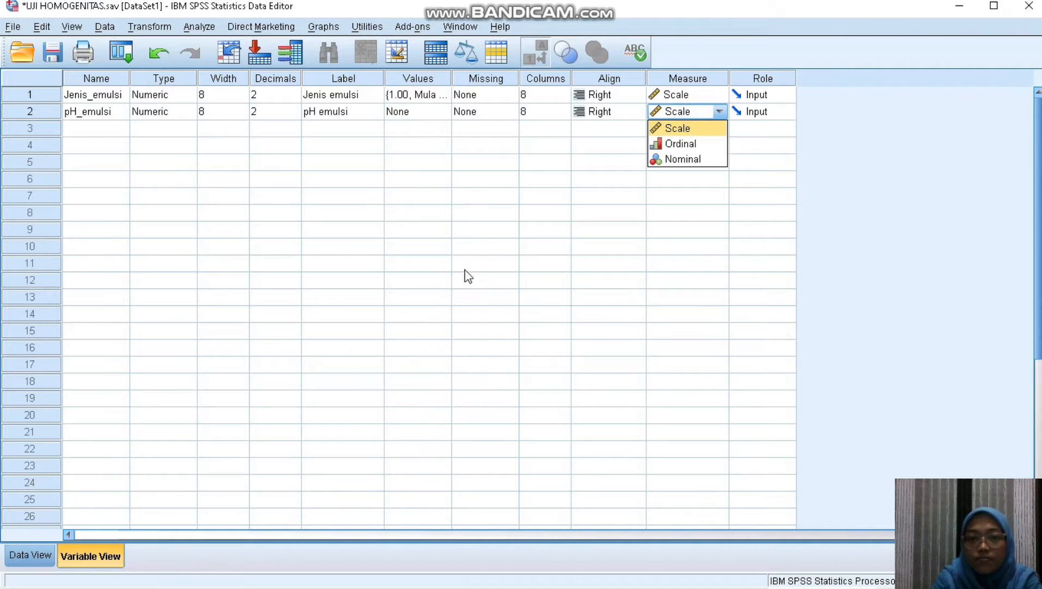
left_click(422, 303)
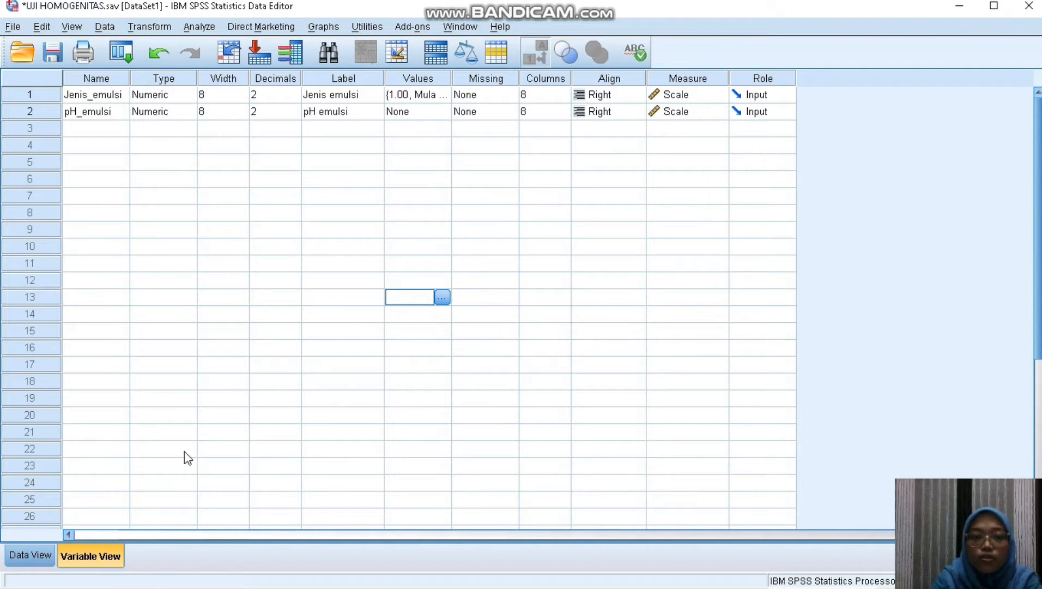
- View the data records and compare the Jenis_emulsi value labels with their numeric codes, leaving the labels displayed
left_click(34, 557)
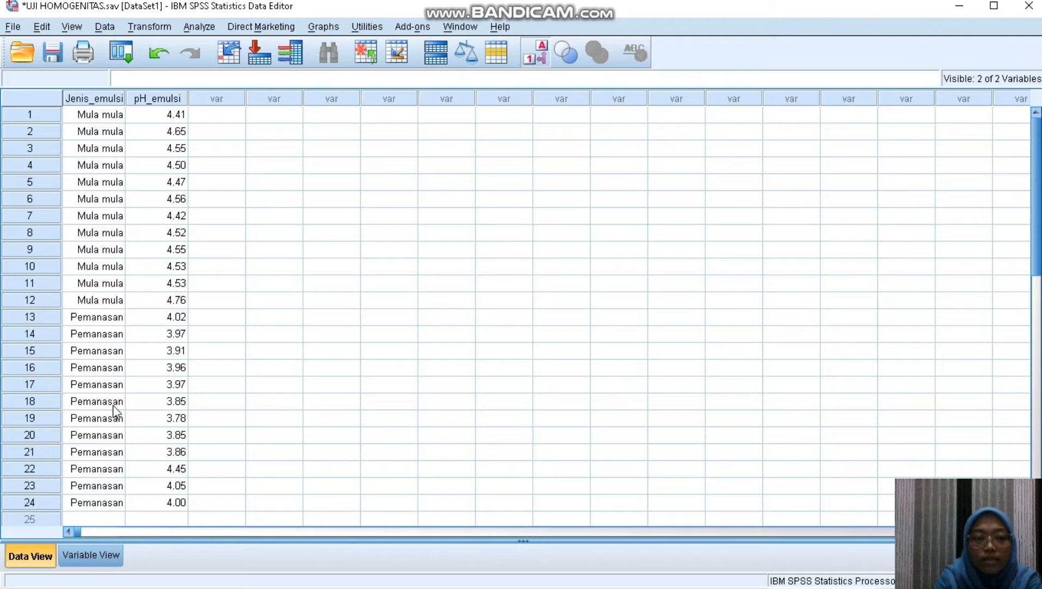
left_click(108, 121)
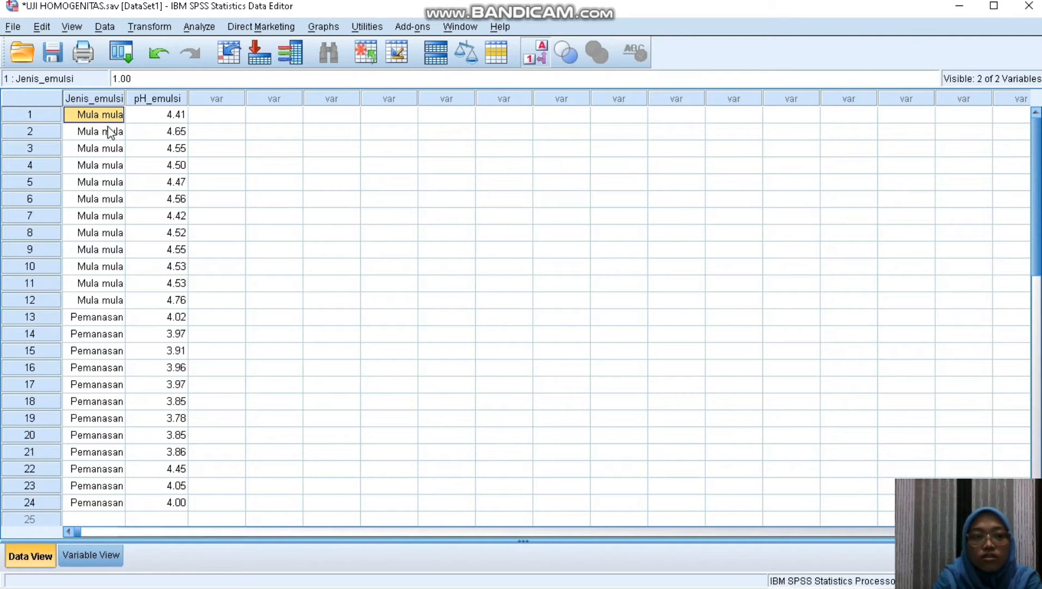
left_click(318, 145)
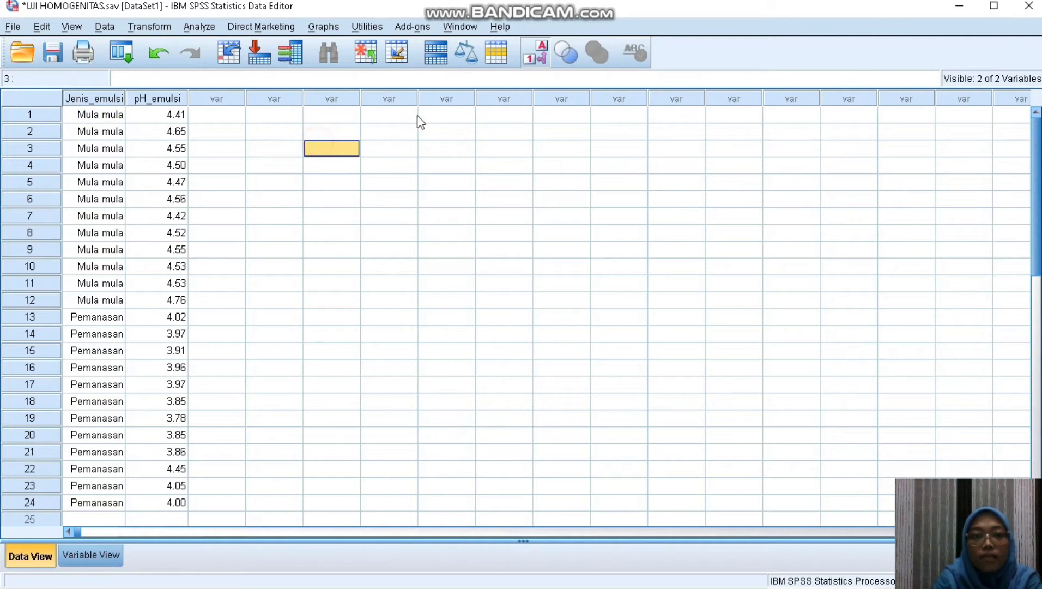
left_click(543, 49)
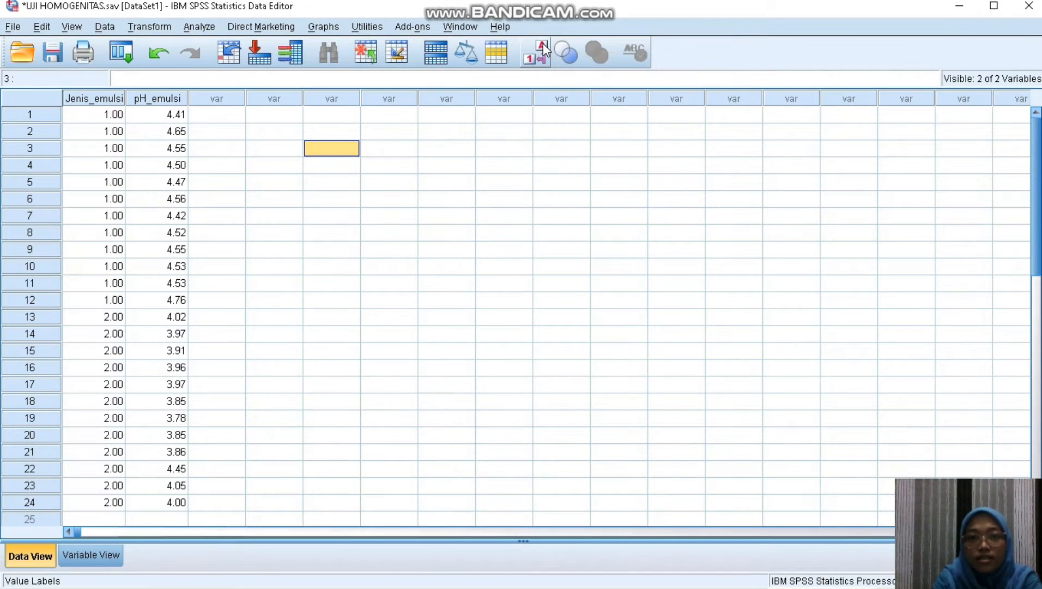
left_click(543, 49)
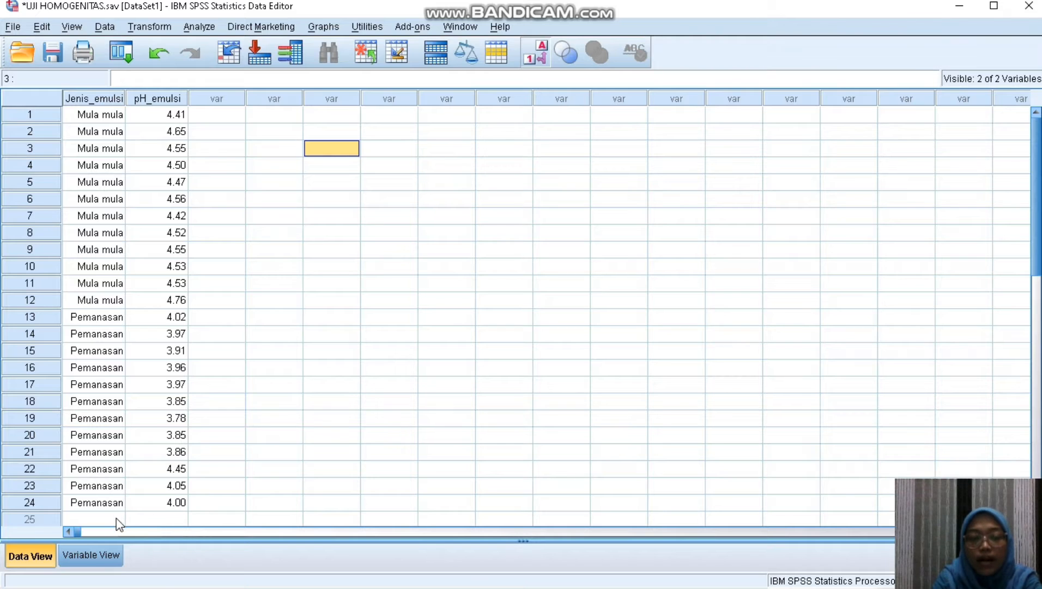
left_click(203, 518)
- Set up an Explore analysis with pH emulsi as dependent and Jenis emulsi as factor, keeping Descriptives with a 95% confidence interval
left_click(199, 26)
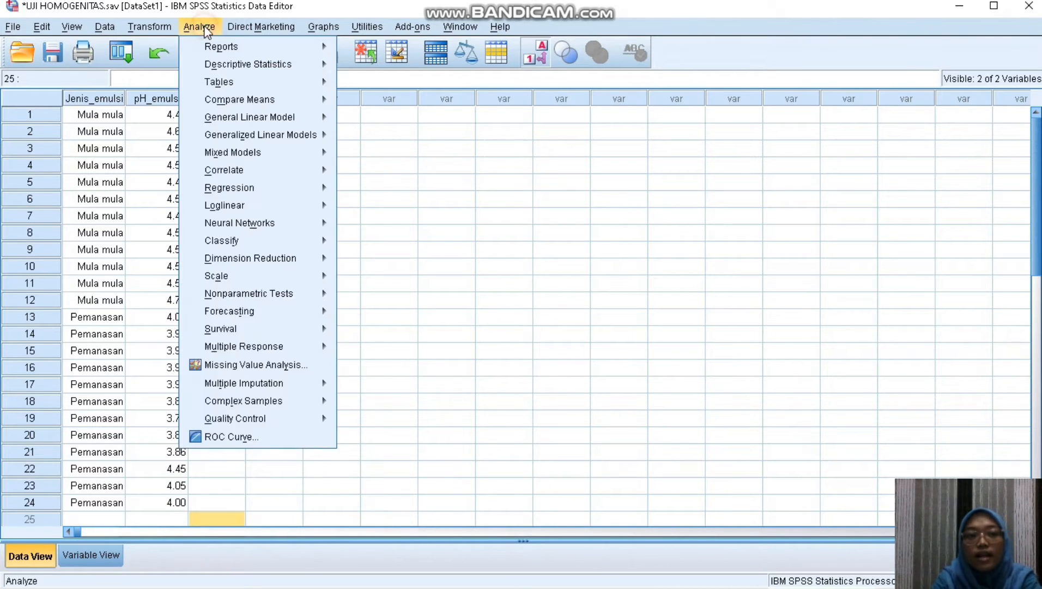
mouse_move(235, 64)
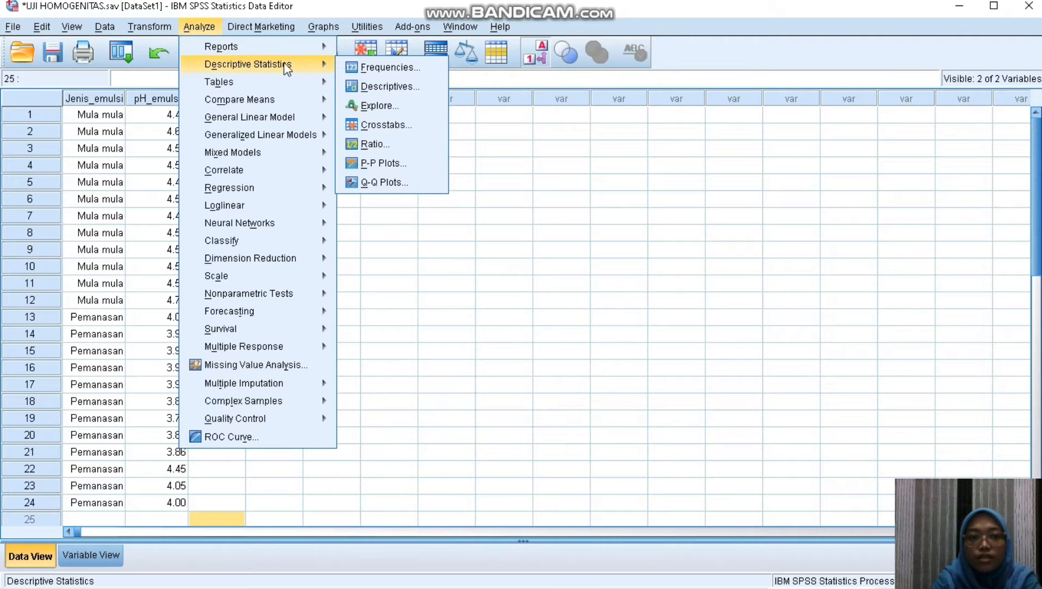
left_click(375, 106)
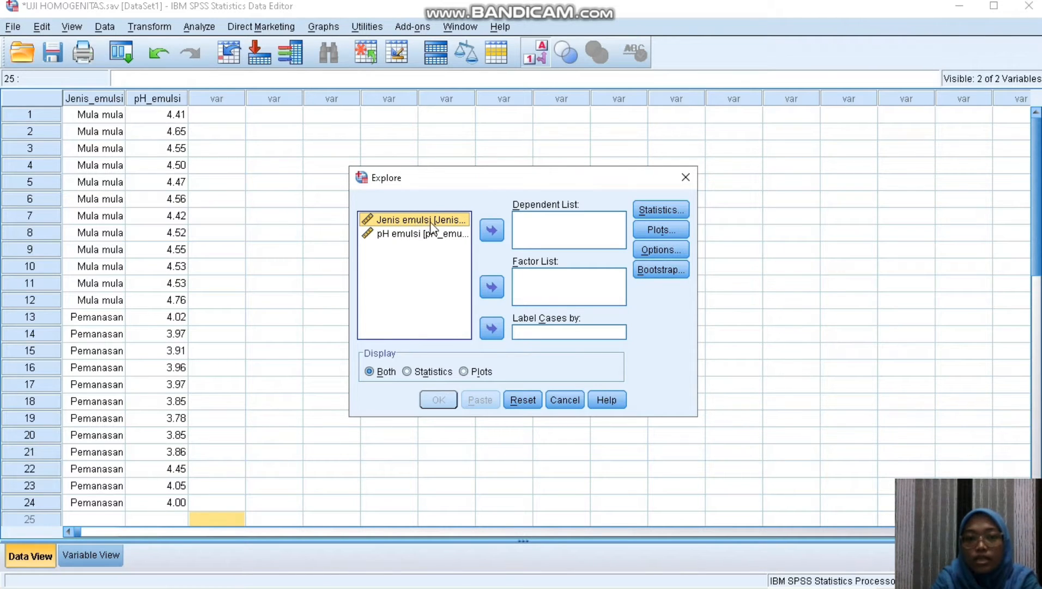
left_click(491, 288)
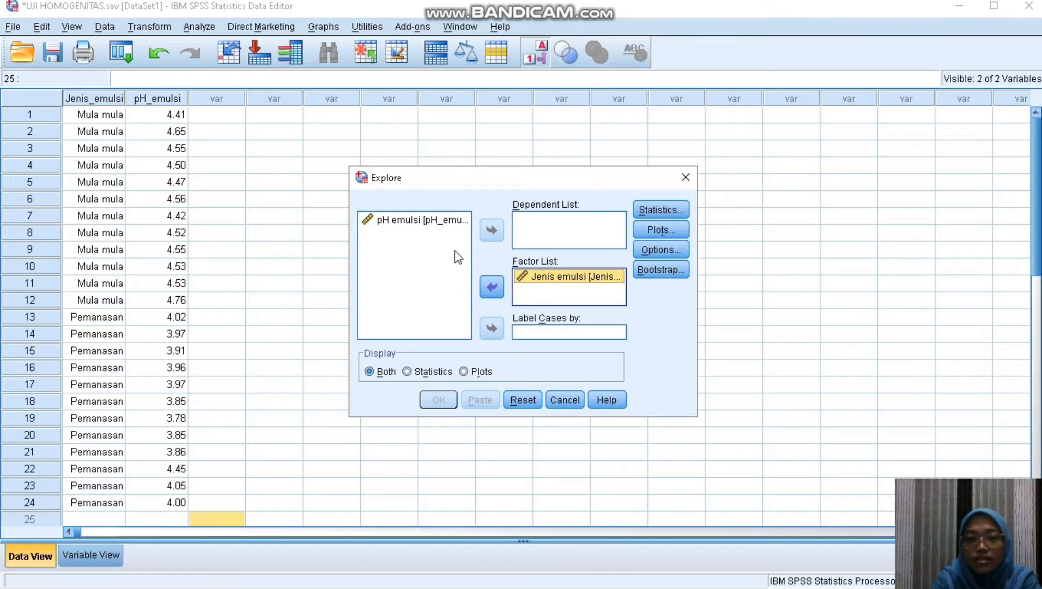
left_click(429, 224)
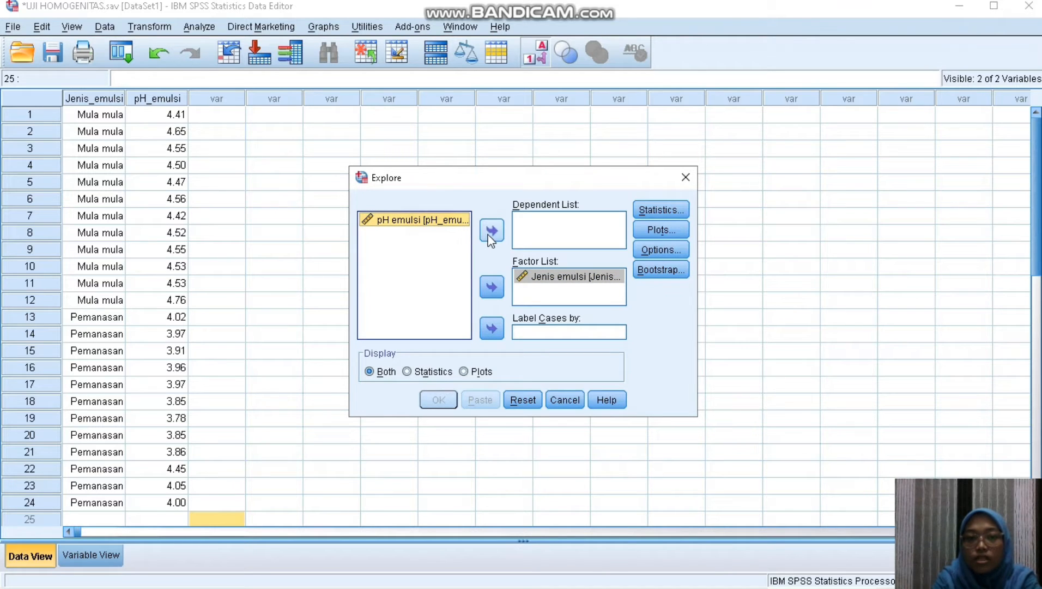
left_click(491, 231)
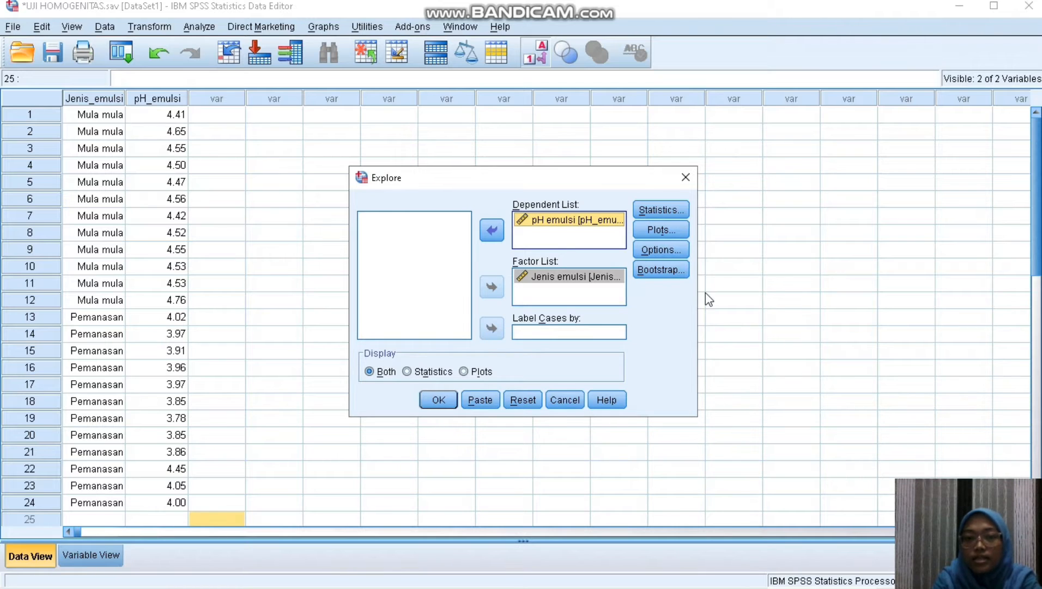
left_click(671, 209)
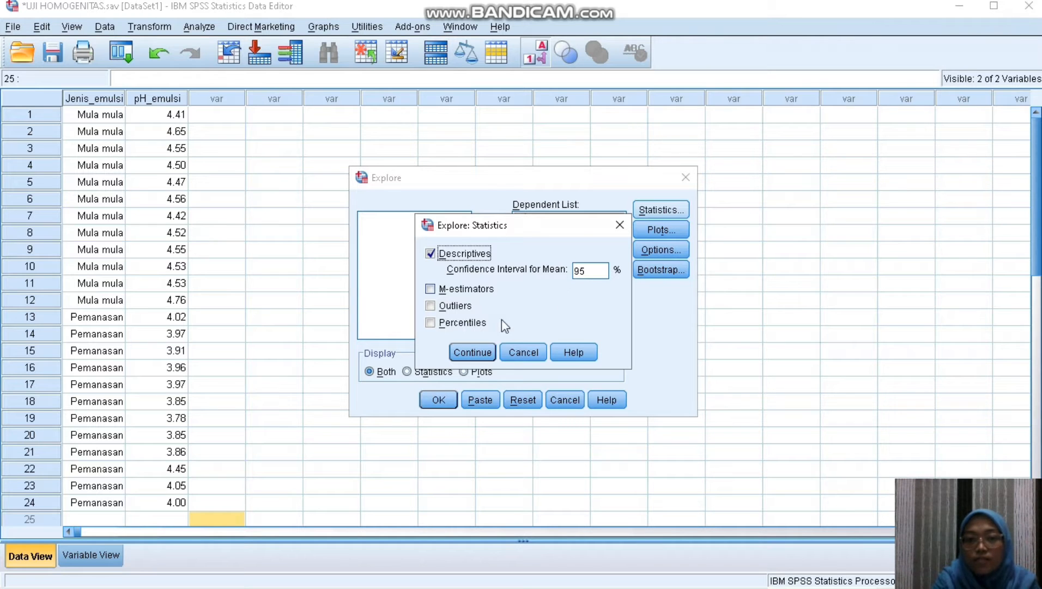
left_click(473, 353)
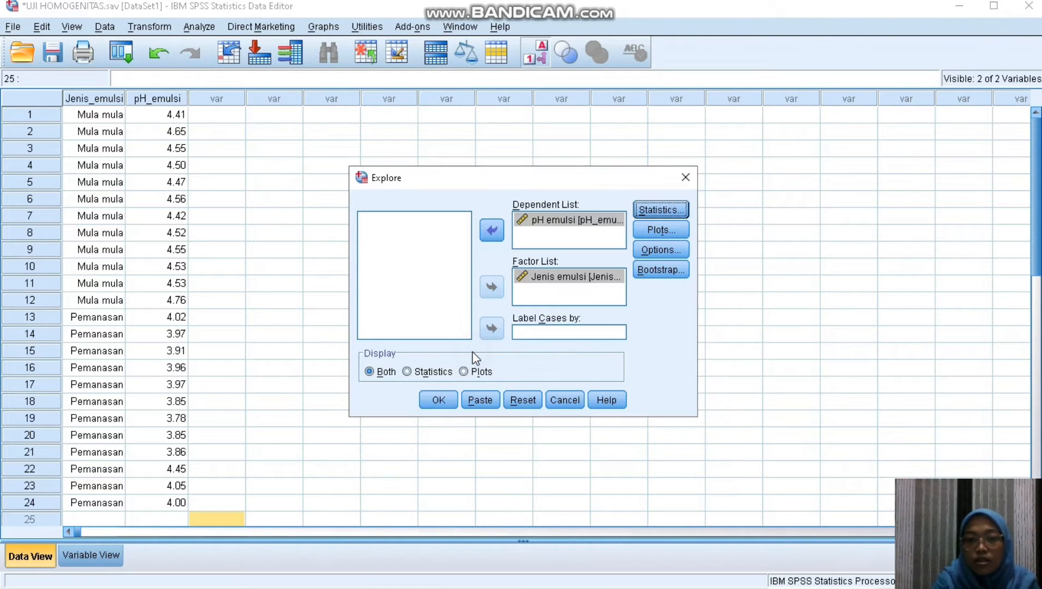
- Set the Explore plots to no boxplots, no stem-and-leaf, and Levene test with power estimation, and run the analysis
left_click(672, 229)
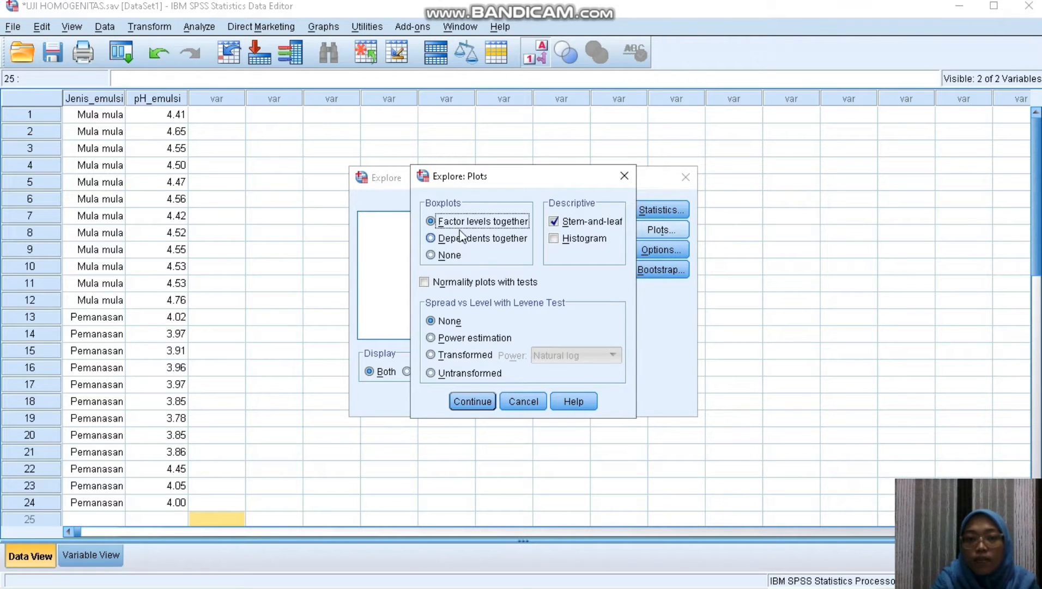
left_click(442, 254)
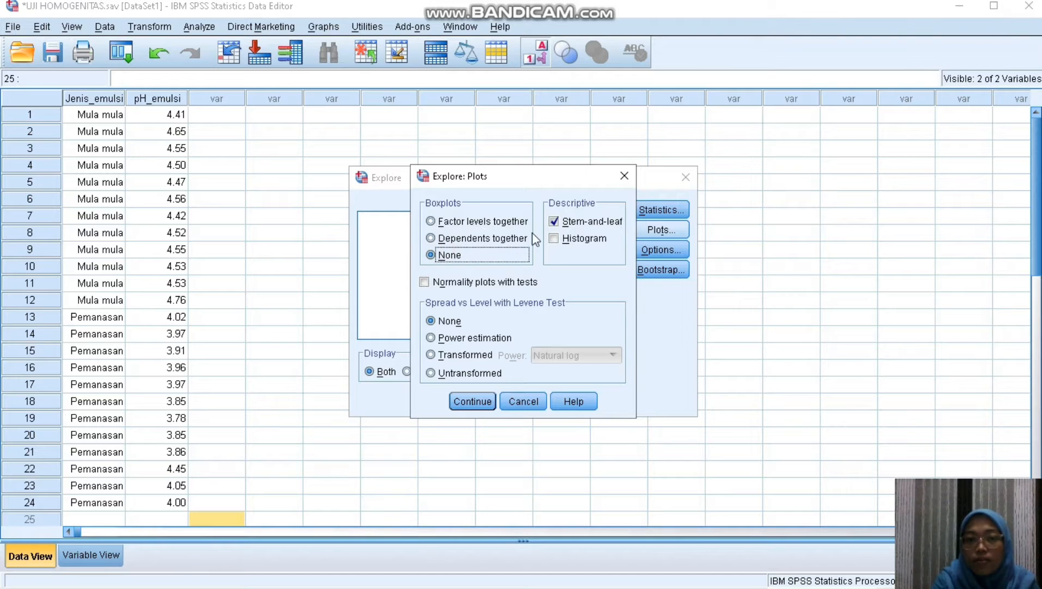
left_click(568, 224)
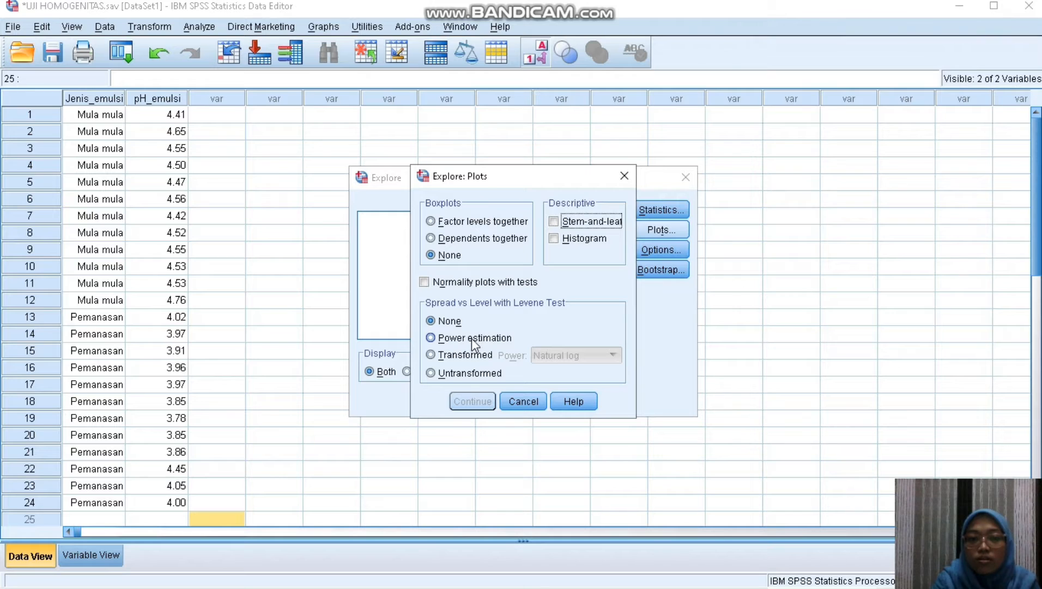
left_click(450, 338)
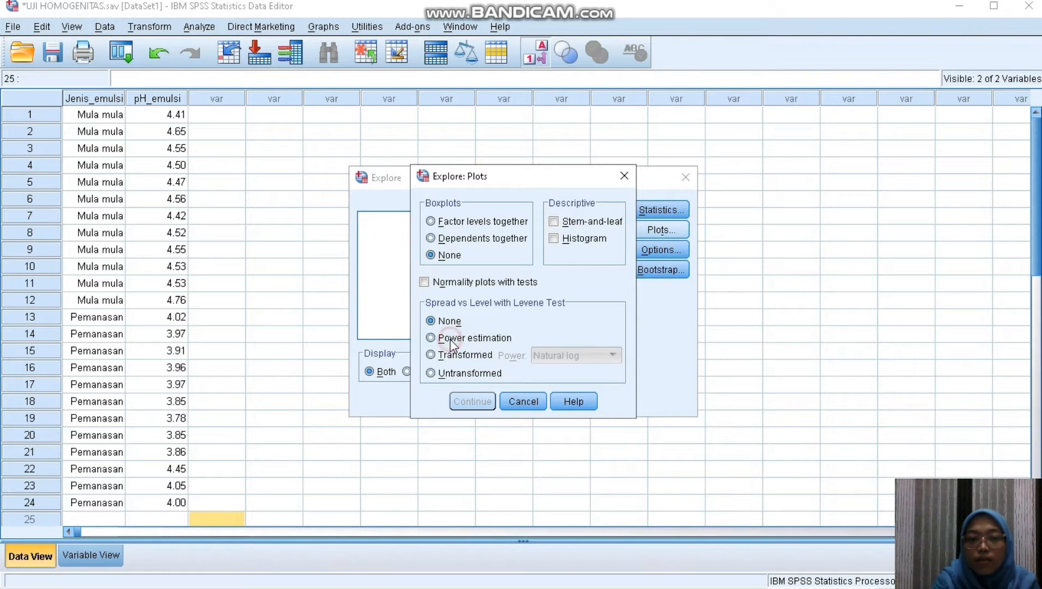
left_click(474, 403)
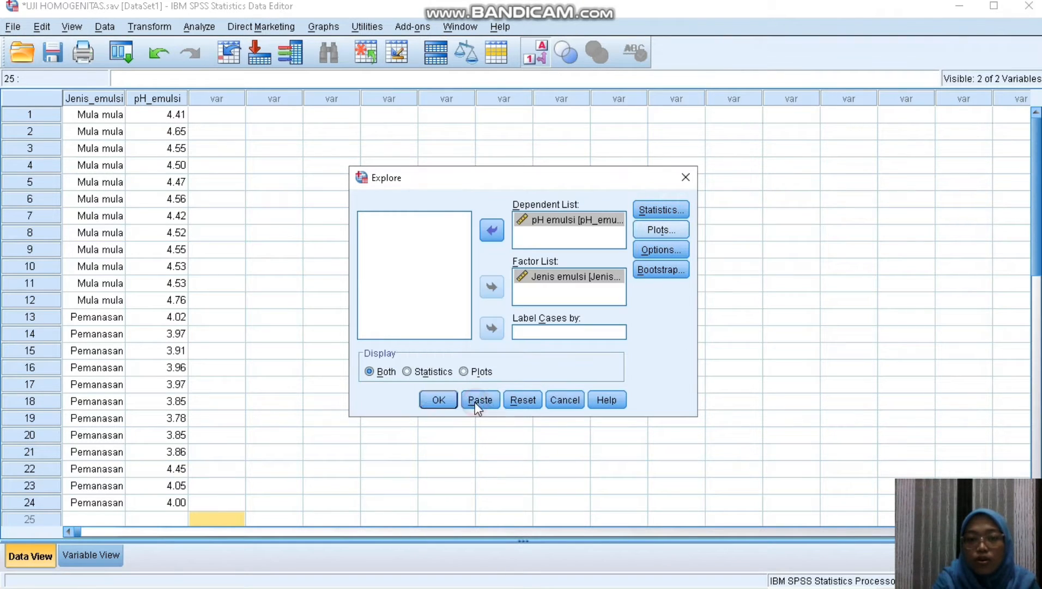
left_click(434, 404)
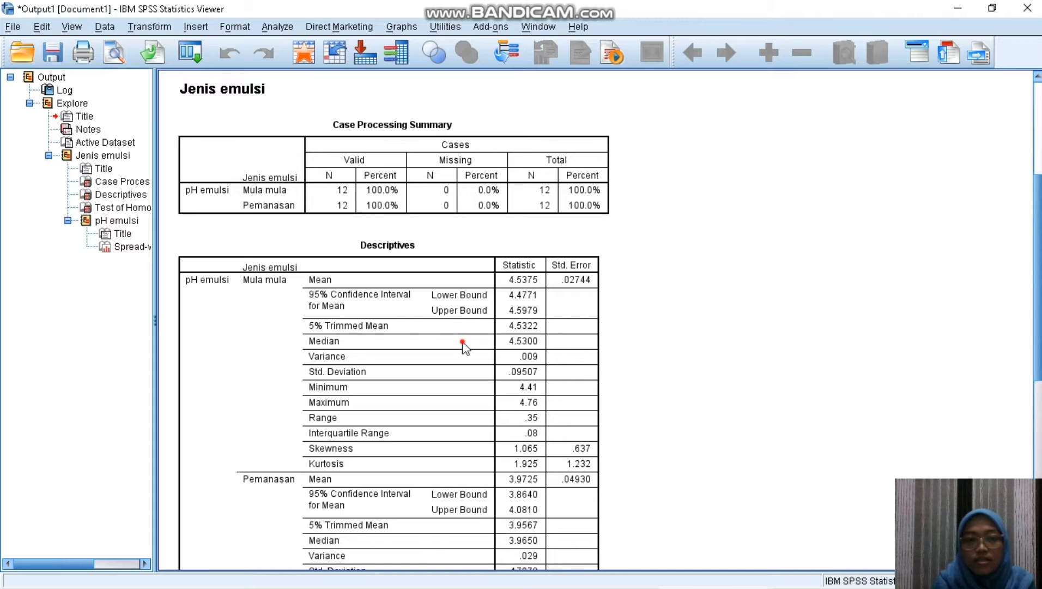
- Examine the Test of Homogeneity of Variance table in the output, including its significance values for pH emulsi
double_click(464, 347)
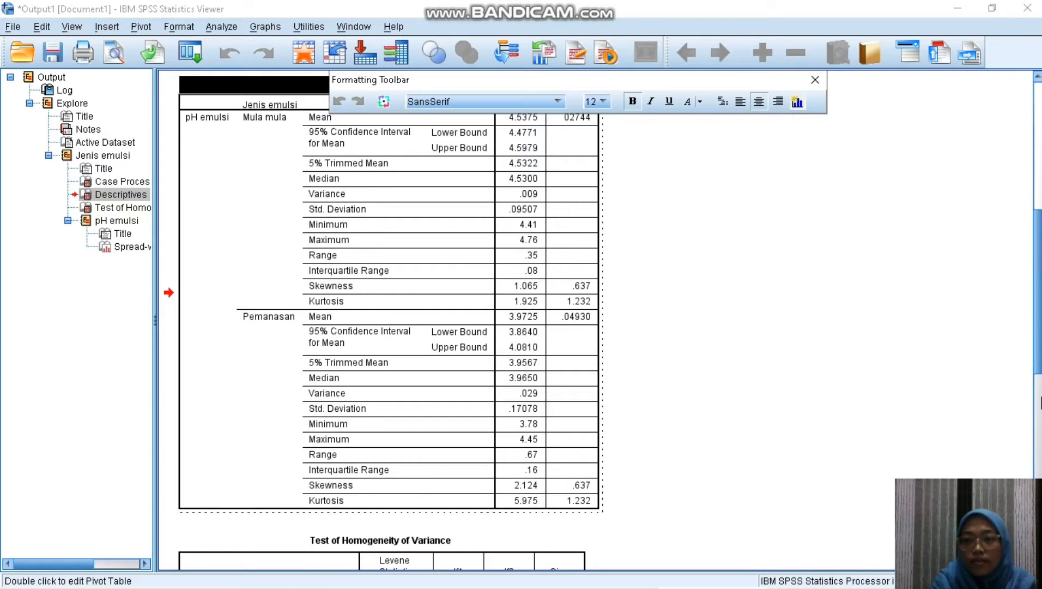
scroll(710, 395, "down", 3)
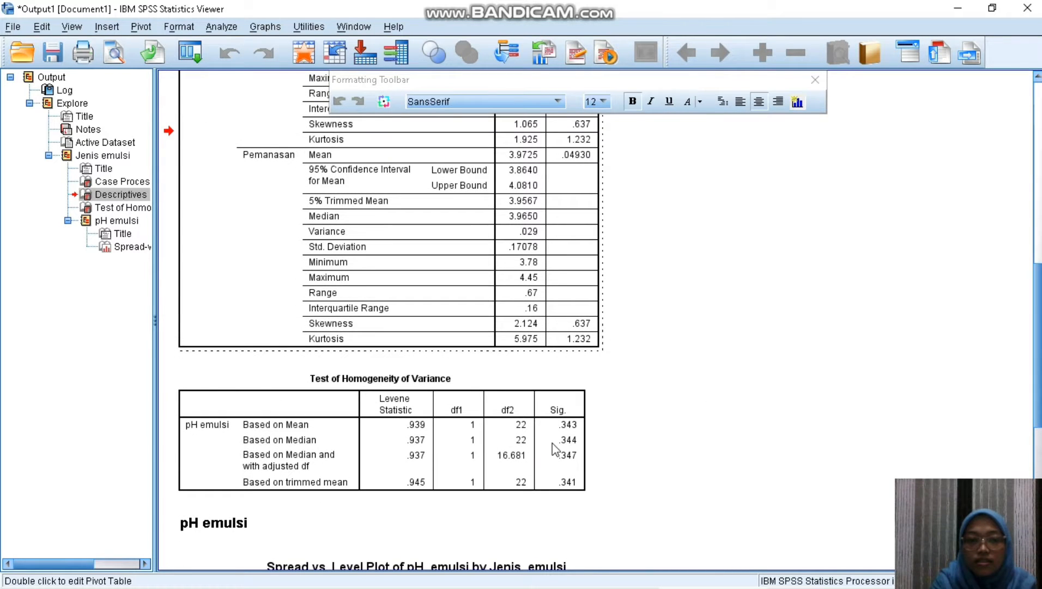
left_click(310, 463)
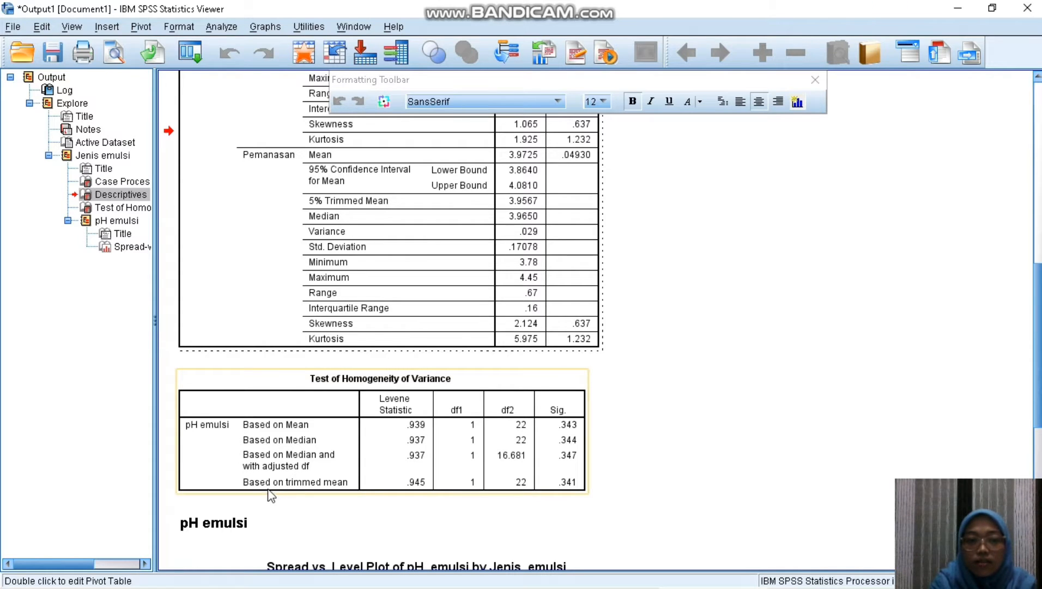
left_click(632, 502)
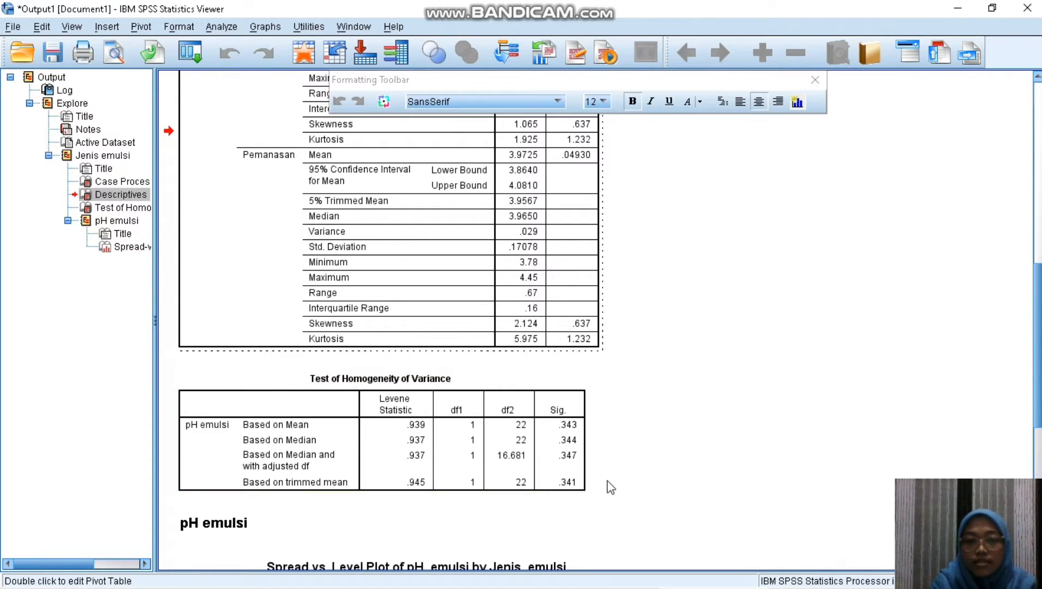
left_click(556, 483)
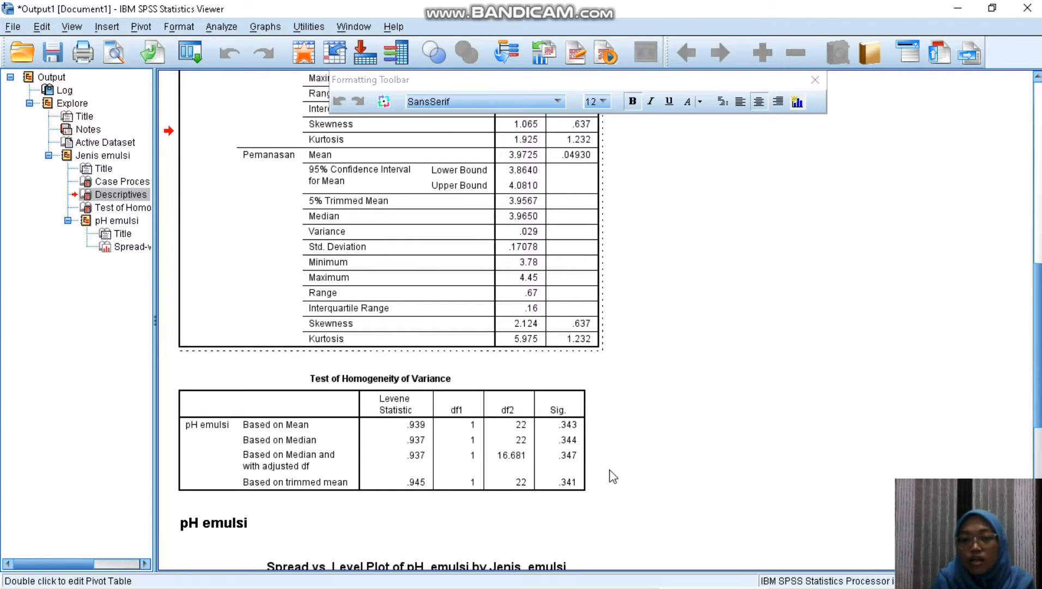
left_click_drag(1039, 416, 1040, 340)
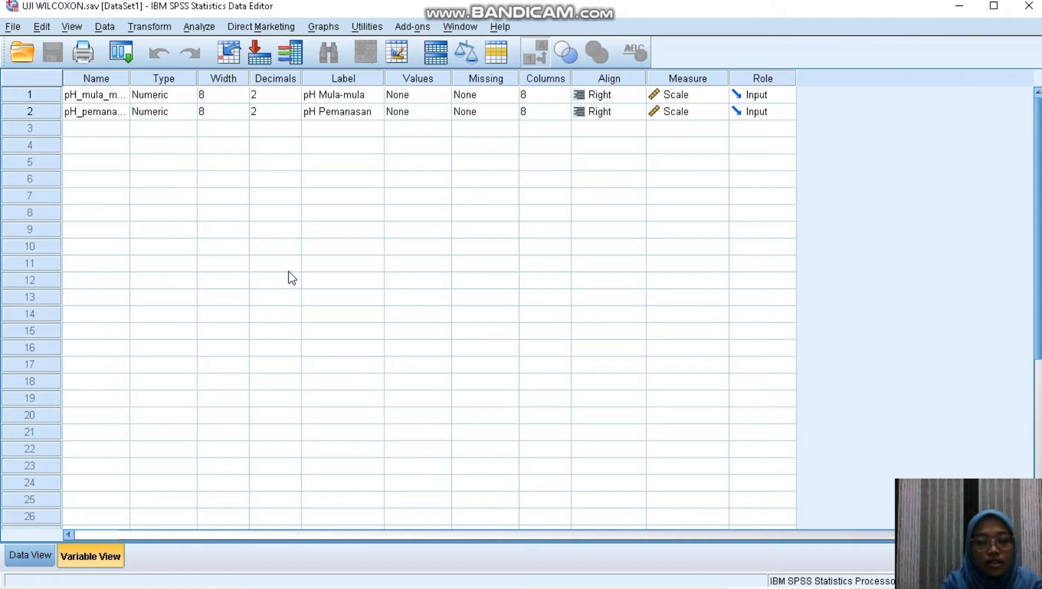
- Review the name, decimals, label and measure settings of the pH Mula-mula and pH Pemanasan variables, and view the data records
left_click(99, 99)
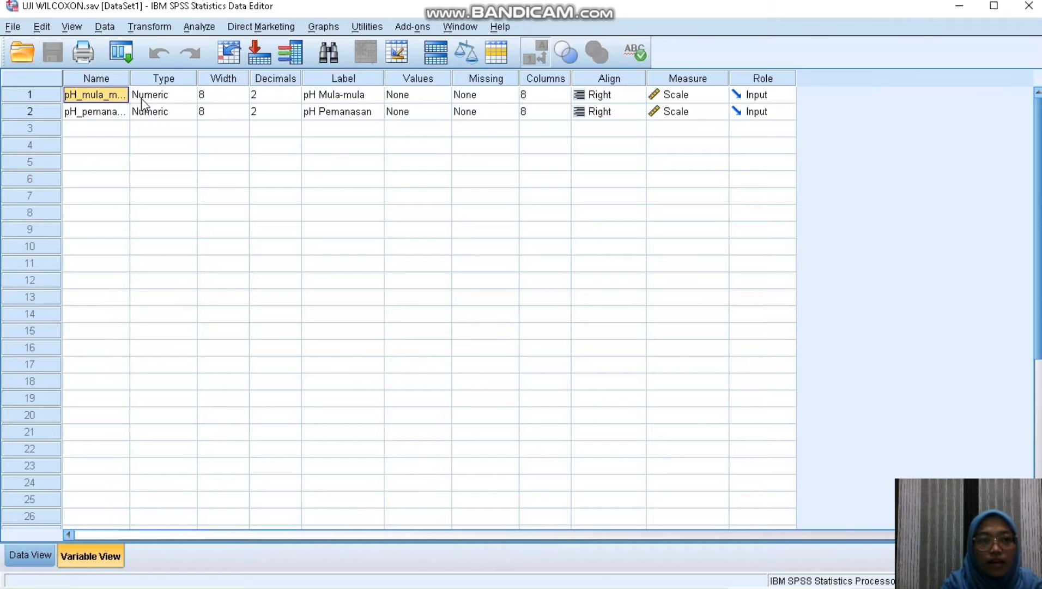
left_click(284, 96)
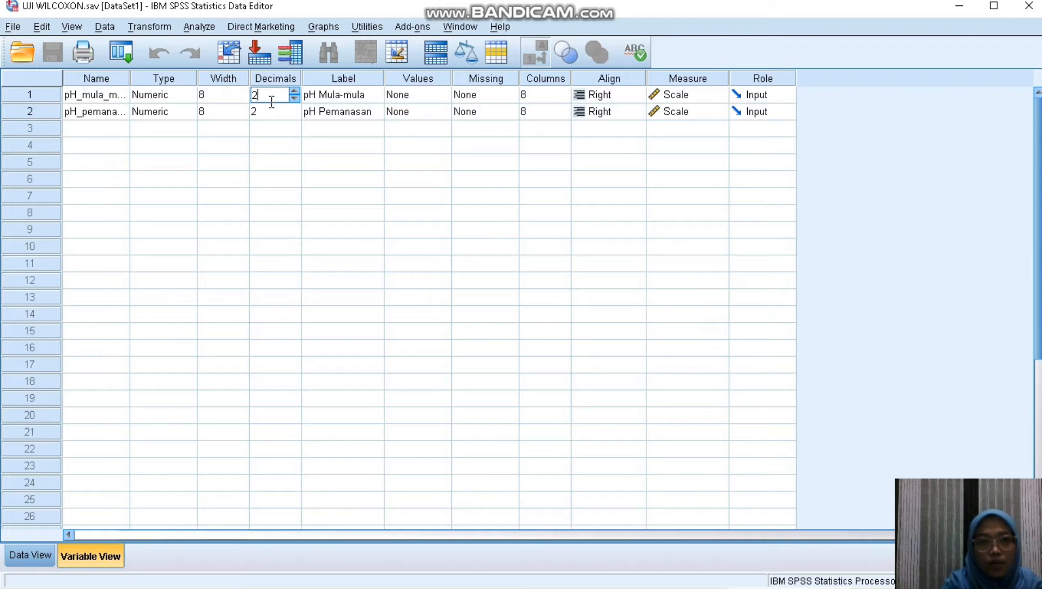
left_click(325, 95)
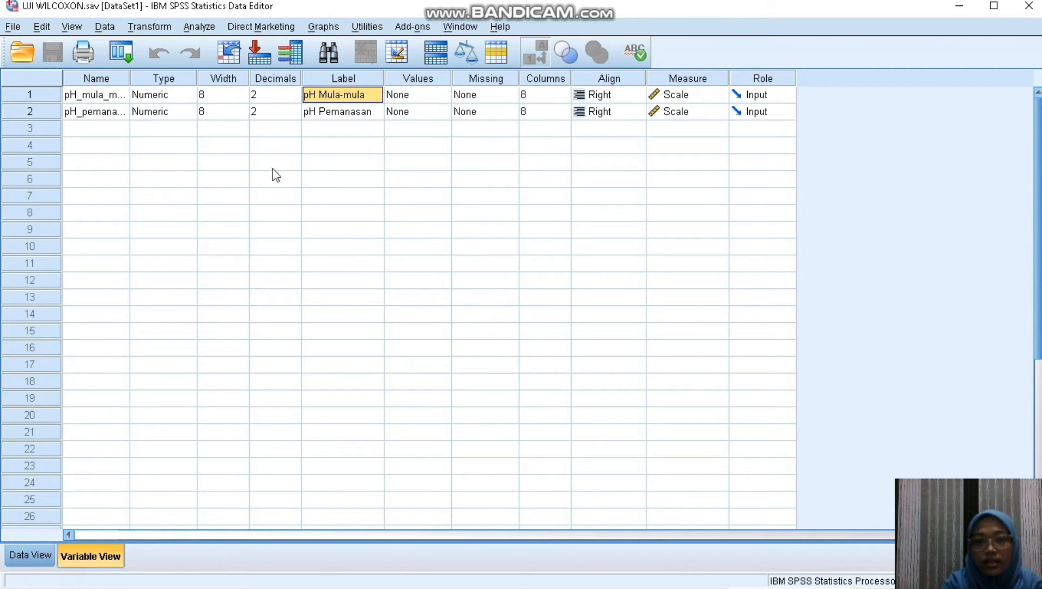
left_click(96, 115)
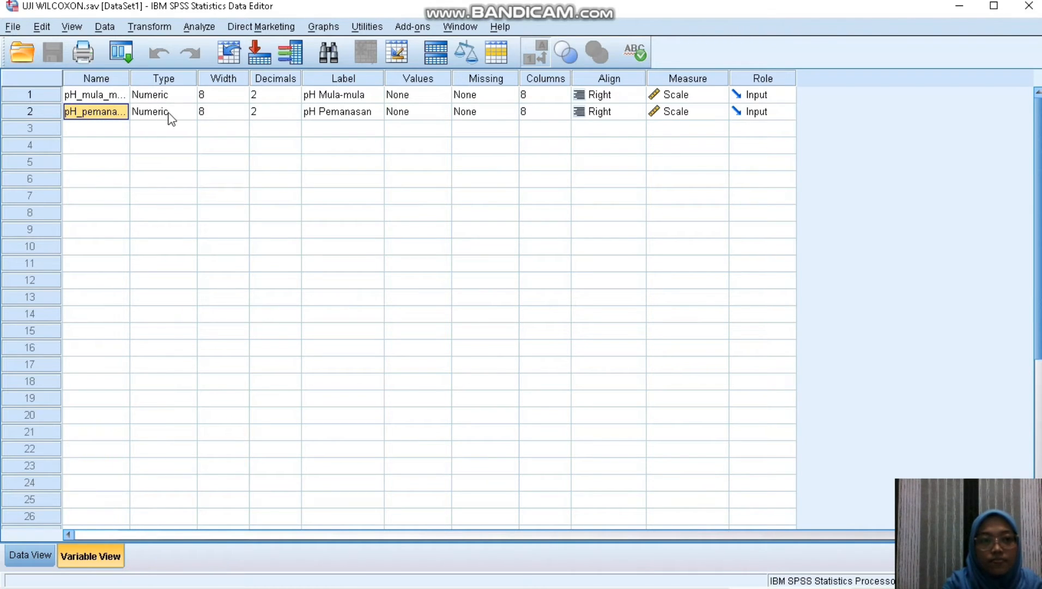
left_click(275, 112)
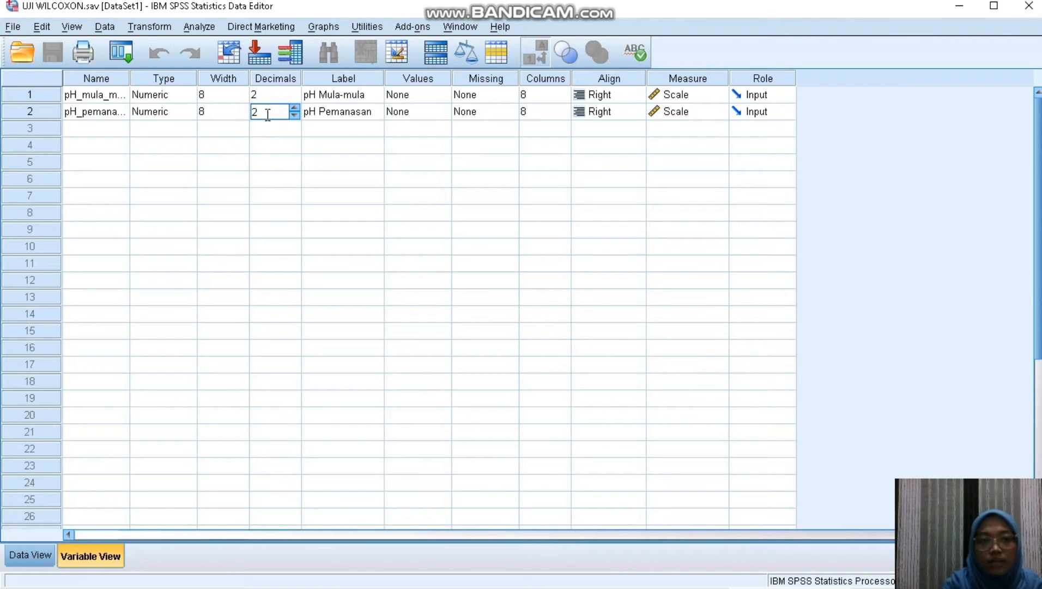
left_click(356, 116)
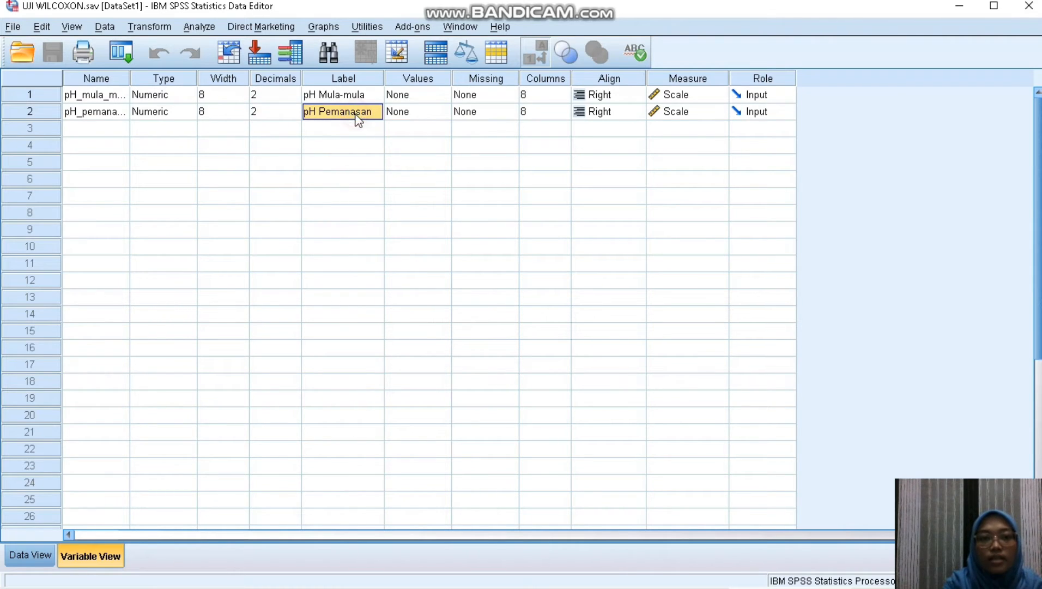
left_click(672, 113)
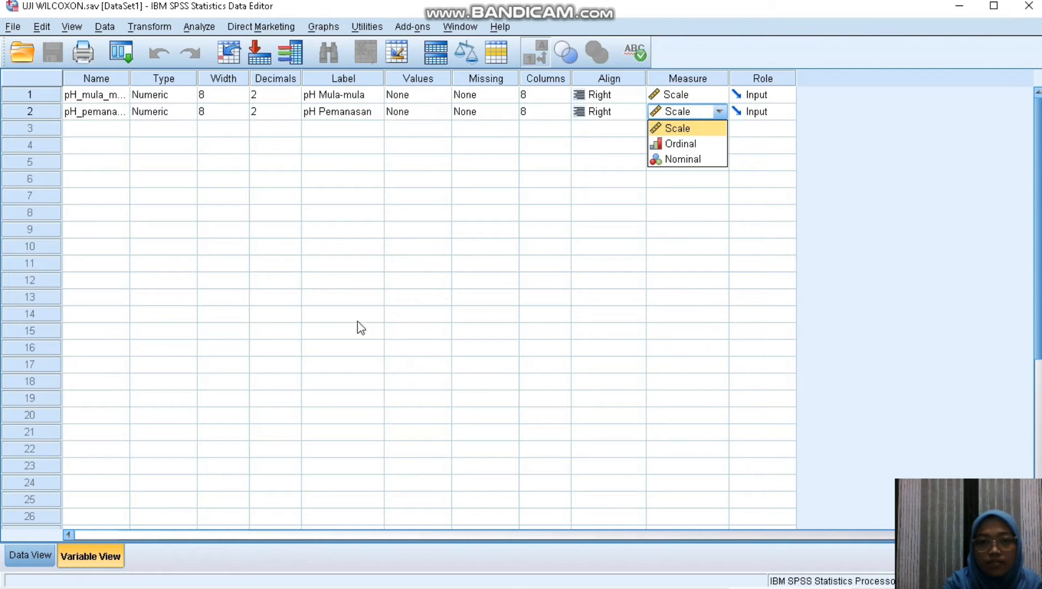
left_click(347, 303)
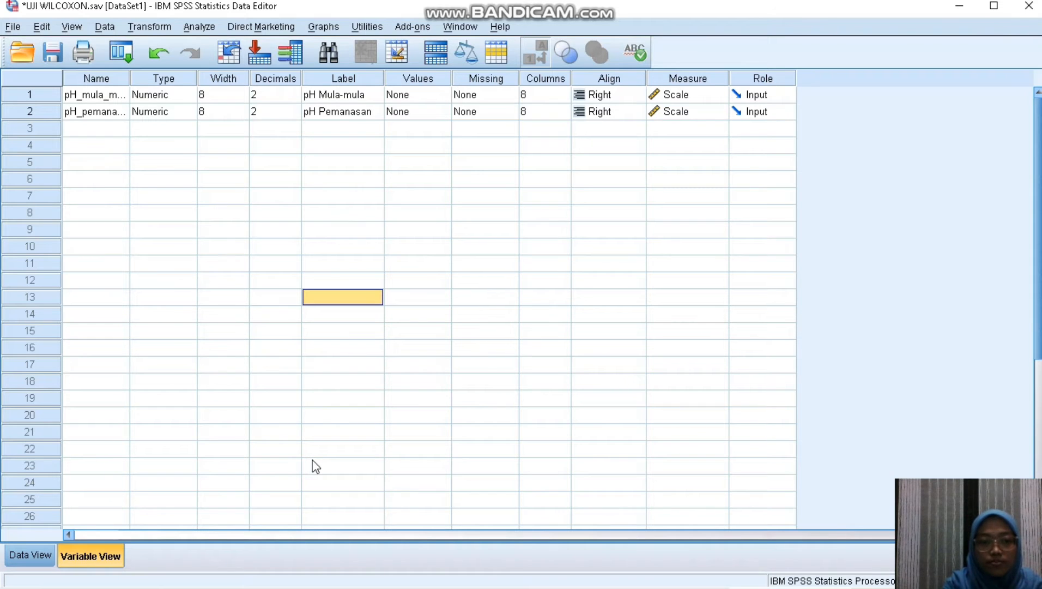
left_click(43, 557)
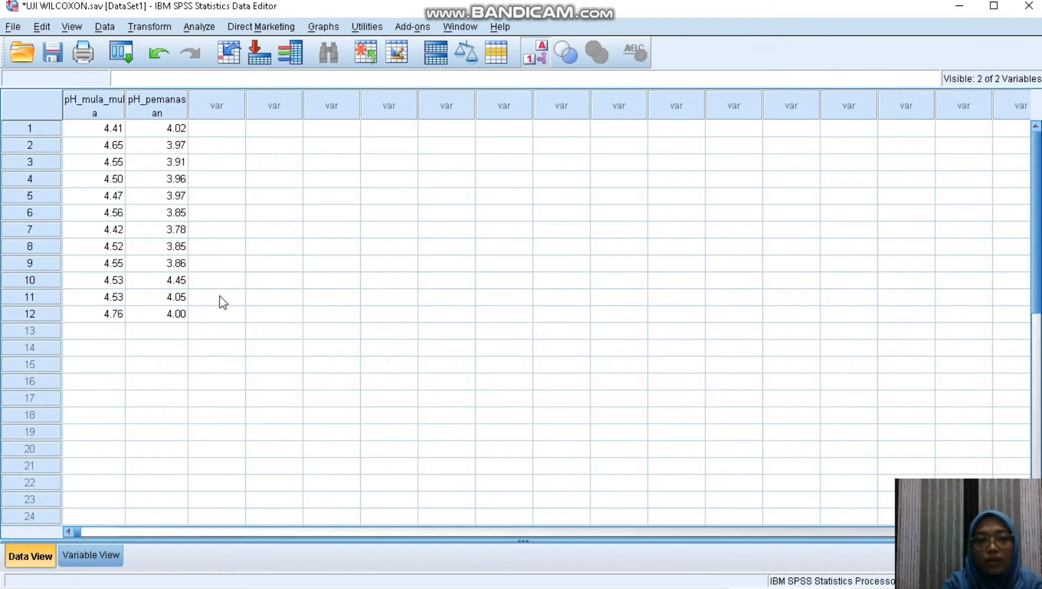
- Run a two-related-samples Wilcoxon test pairing pH Mula-mula with pH Pemanasan, and examine the Test Statistics table
left_click(200, 27)
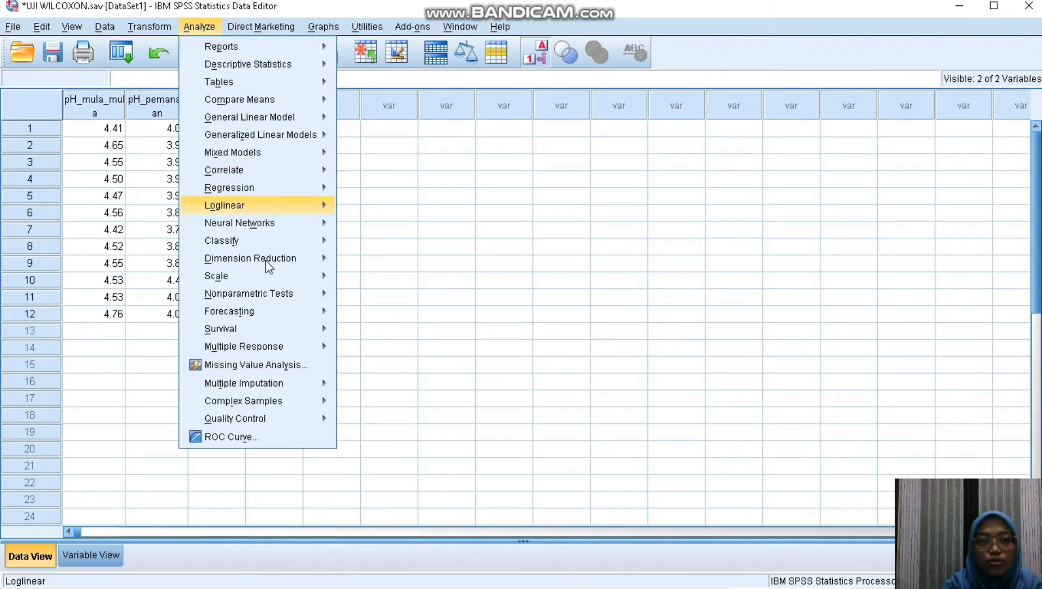
mouse_move(266, 295)
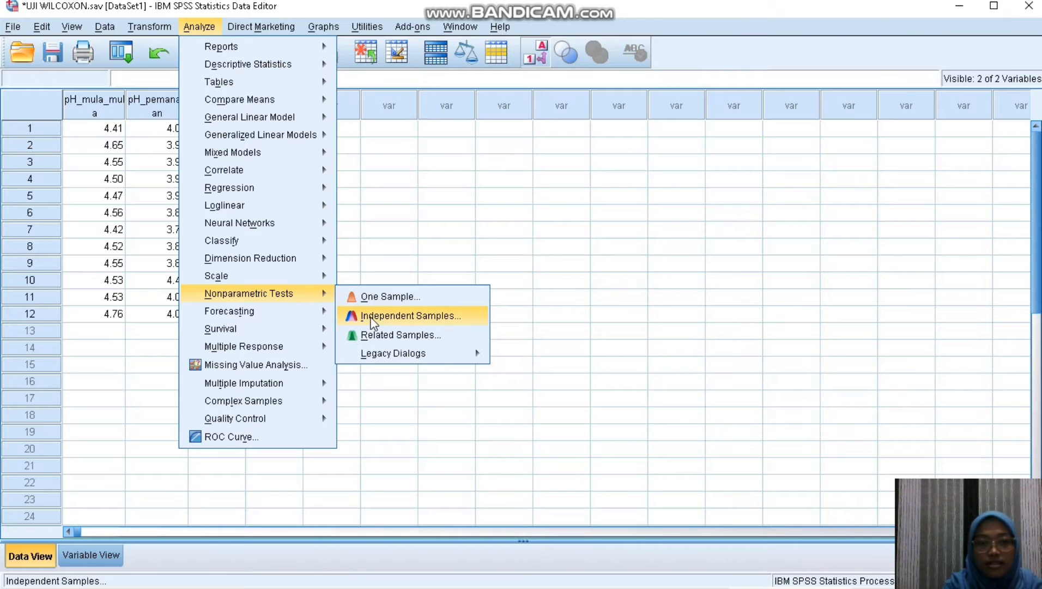
mouse_move(388, 357)
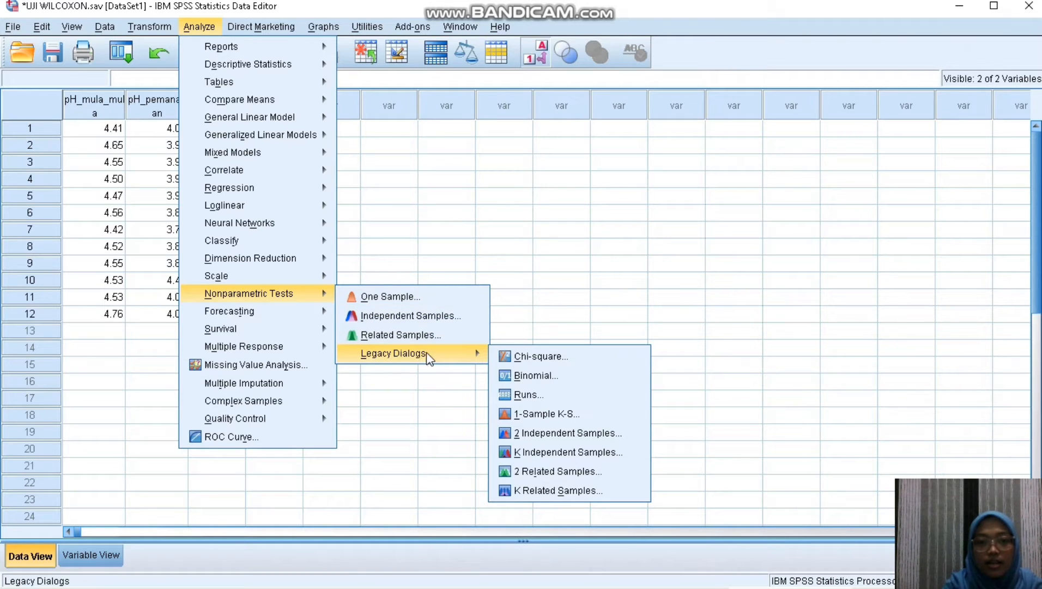
left_click(557, 470)
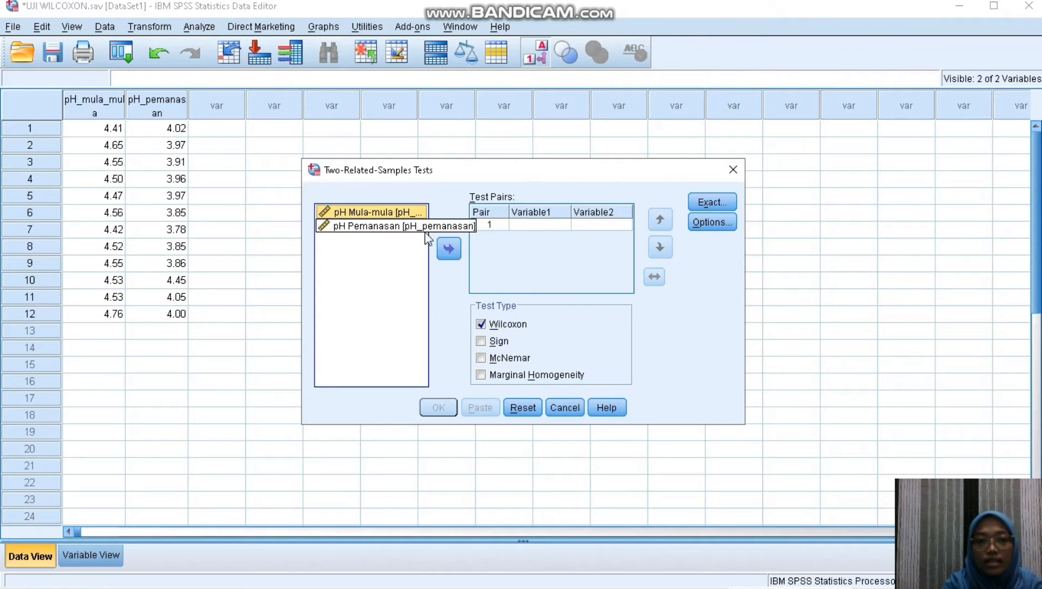
left_click(449, 251)
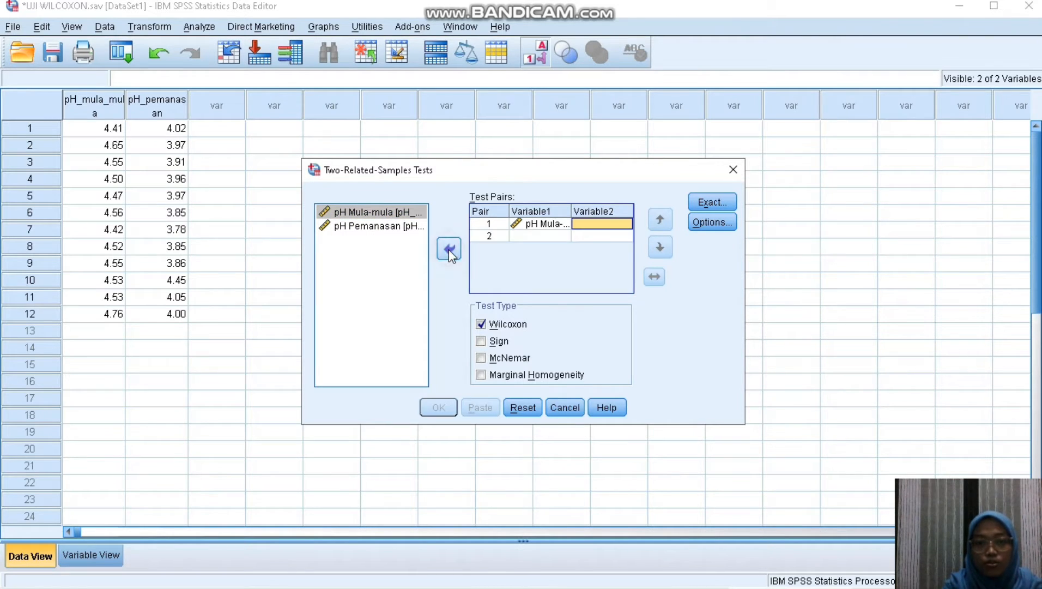
left_click(385, 228)
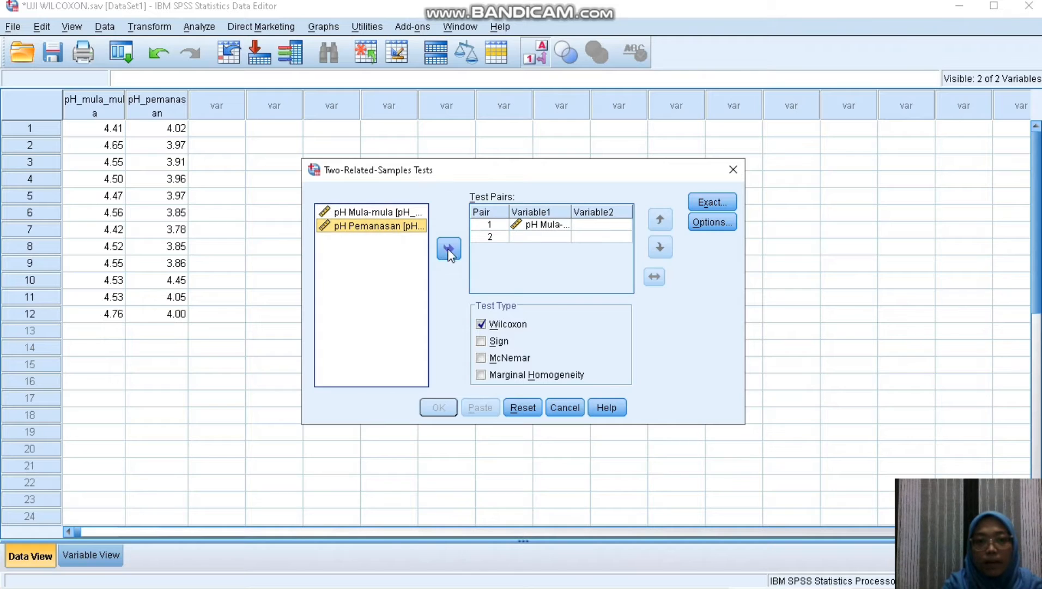
left_click(450, 252)
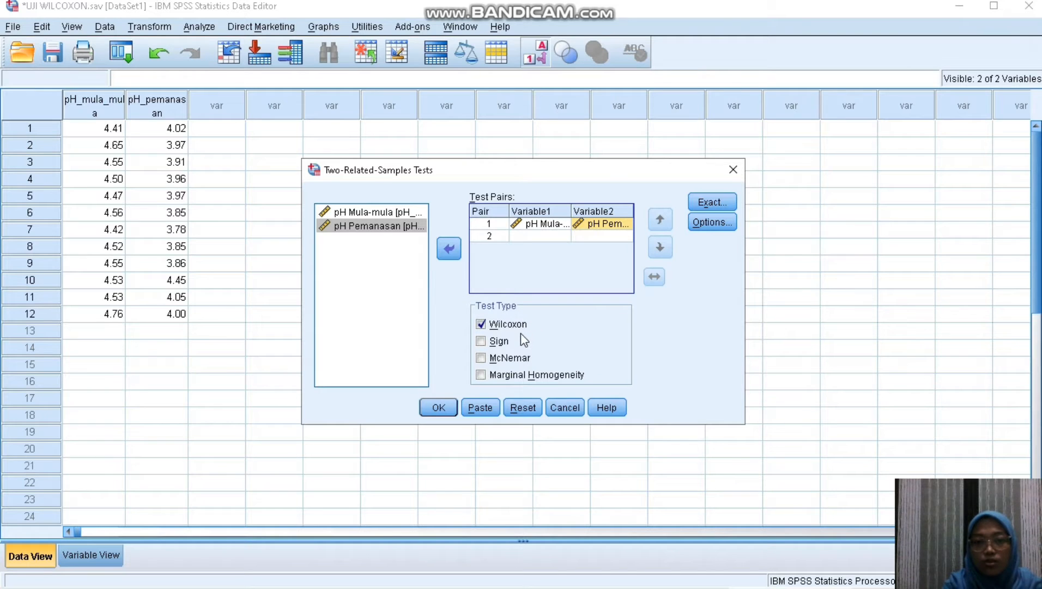
left_click(439, 407)
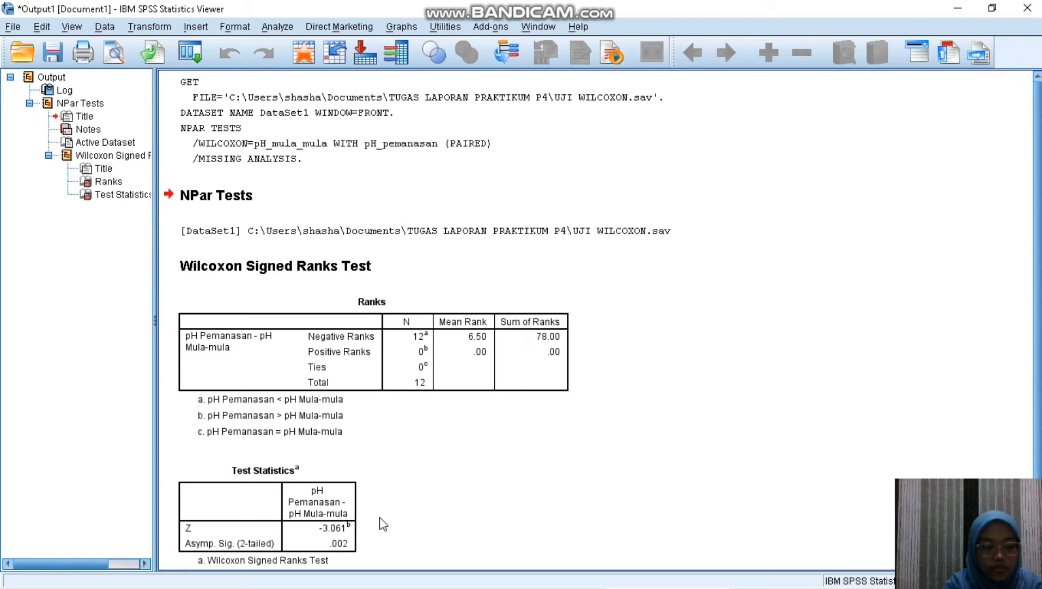
left_click(343, 523)
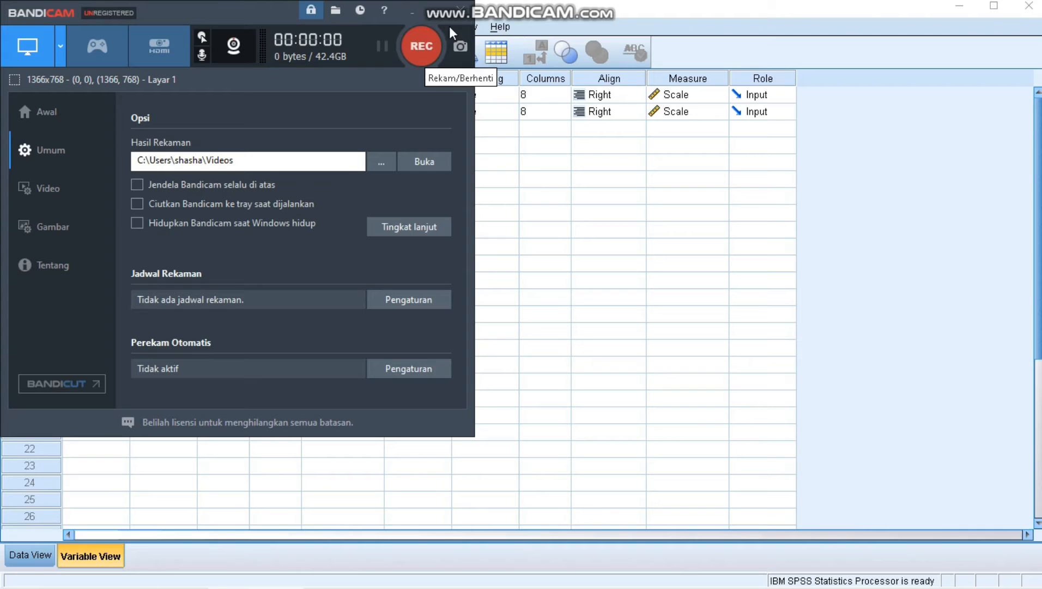
left_click(439, 31)
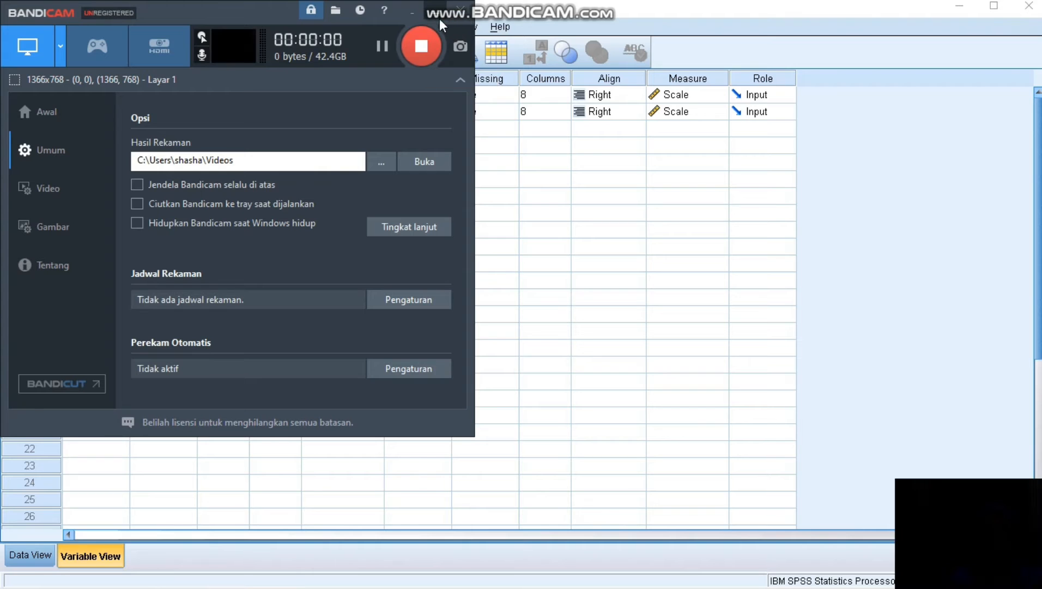
left_click(438, 15)
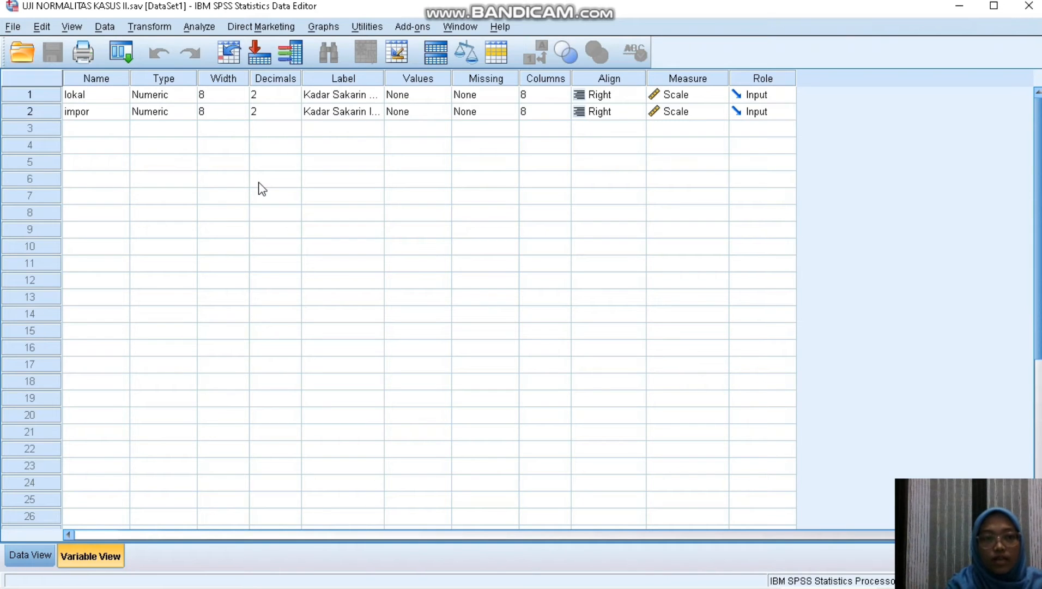
- Review the name, decimals and label of the lokal and impor variables, widening the Label column to show the full labels
left_click(101, 98)
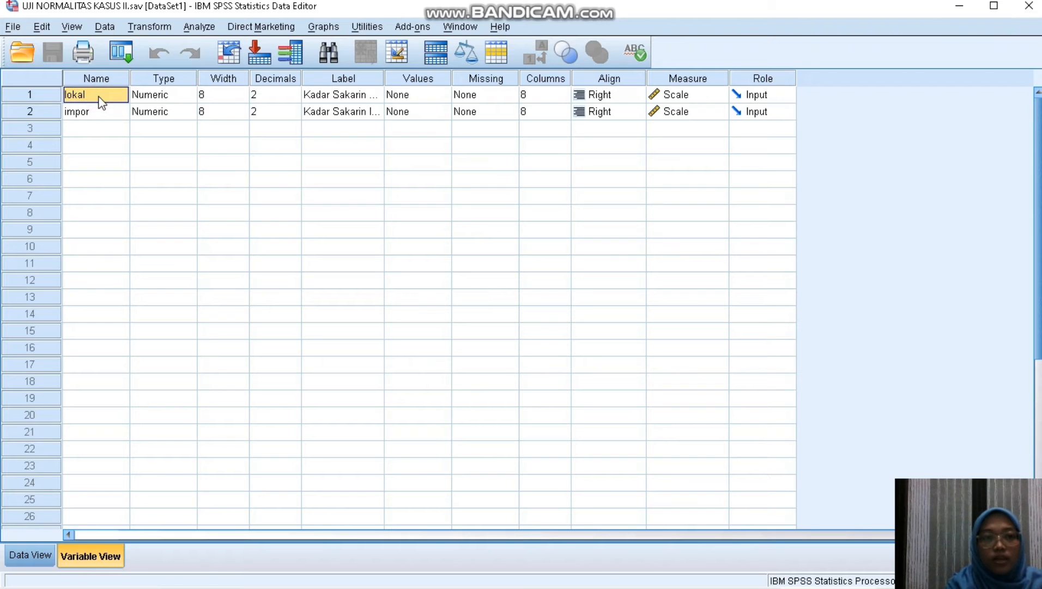
left_click(278, 95)
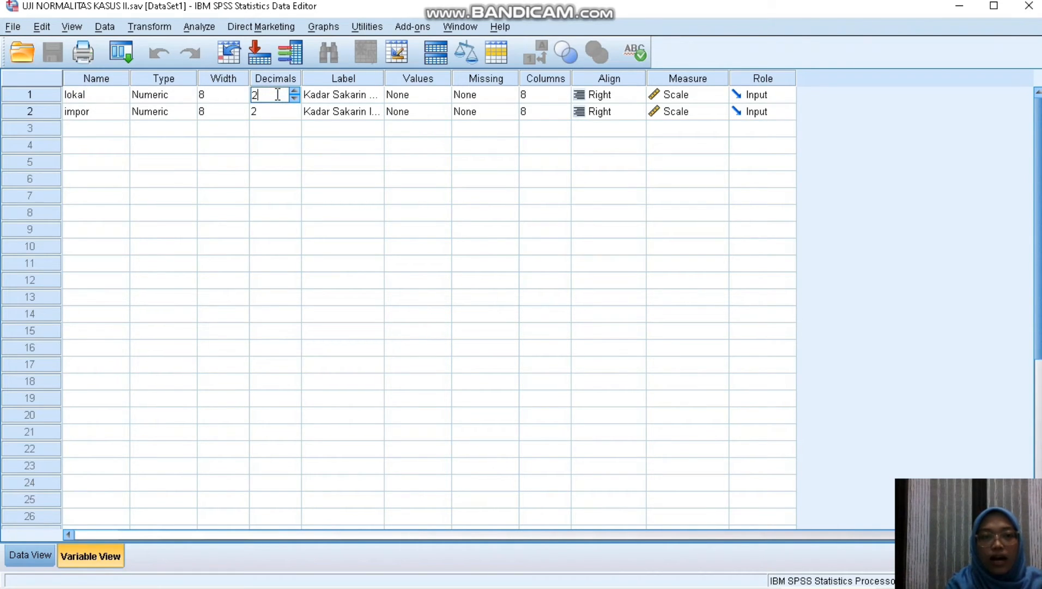
left_click(353, 96)
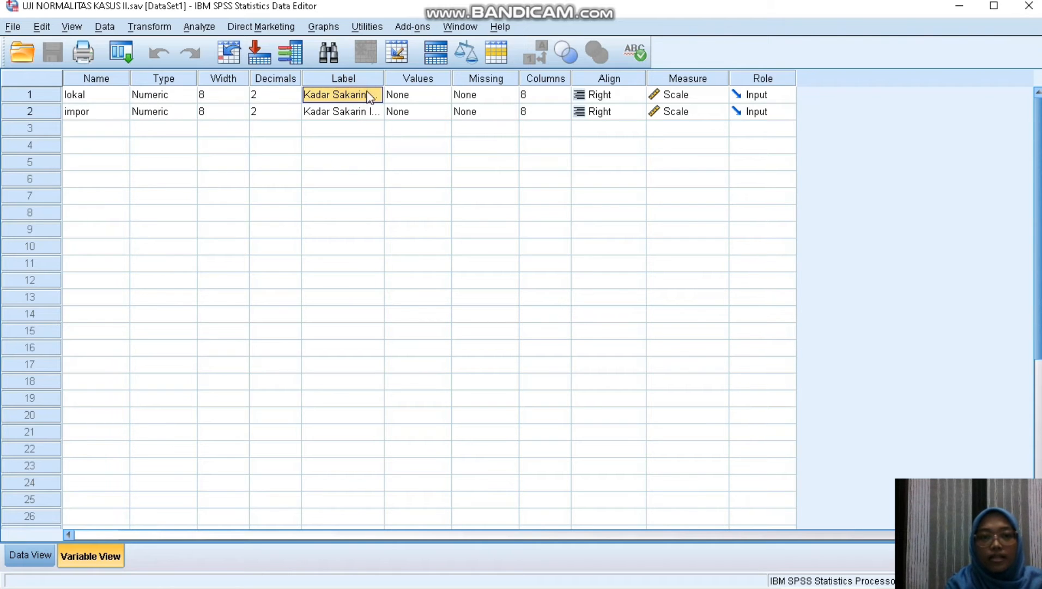
left_click_drag(384, 78, 405, 79)
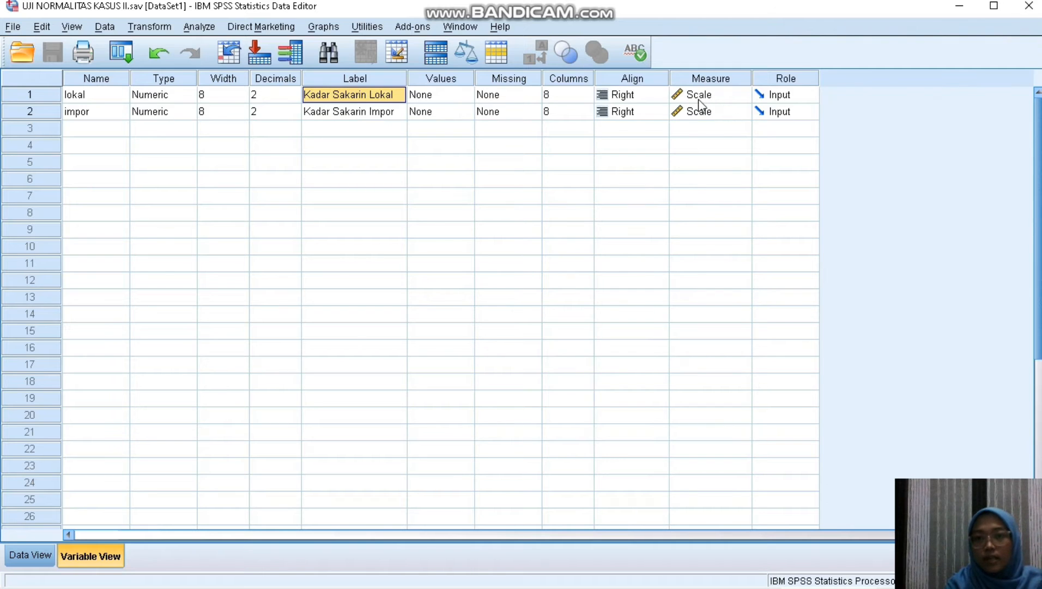
left_click(105, 112)
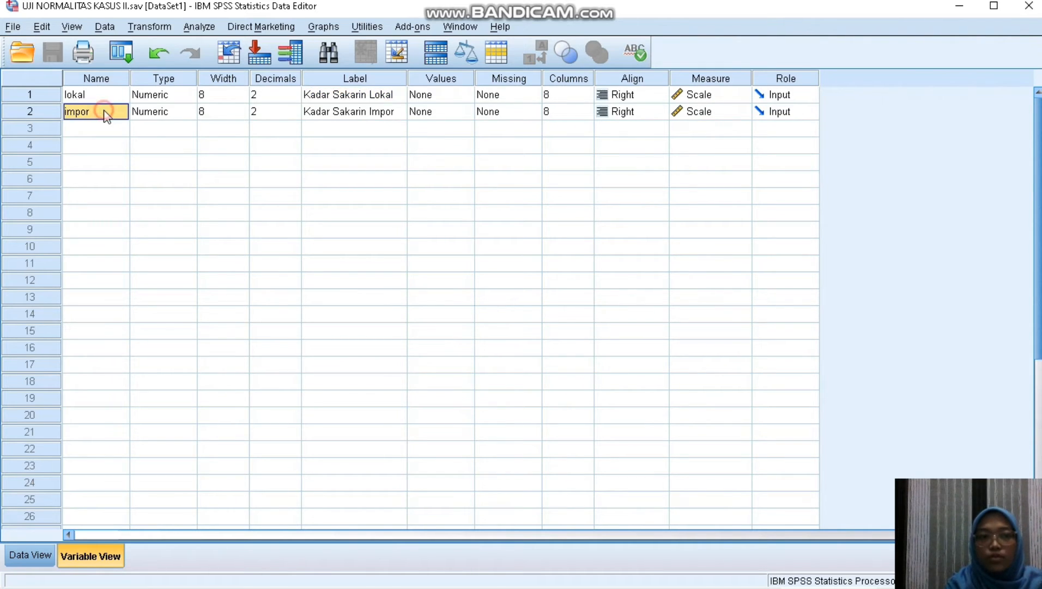
left_click(273, 110)
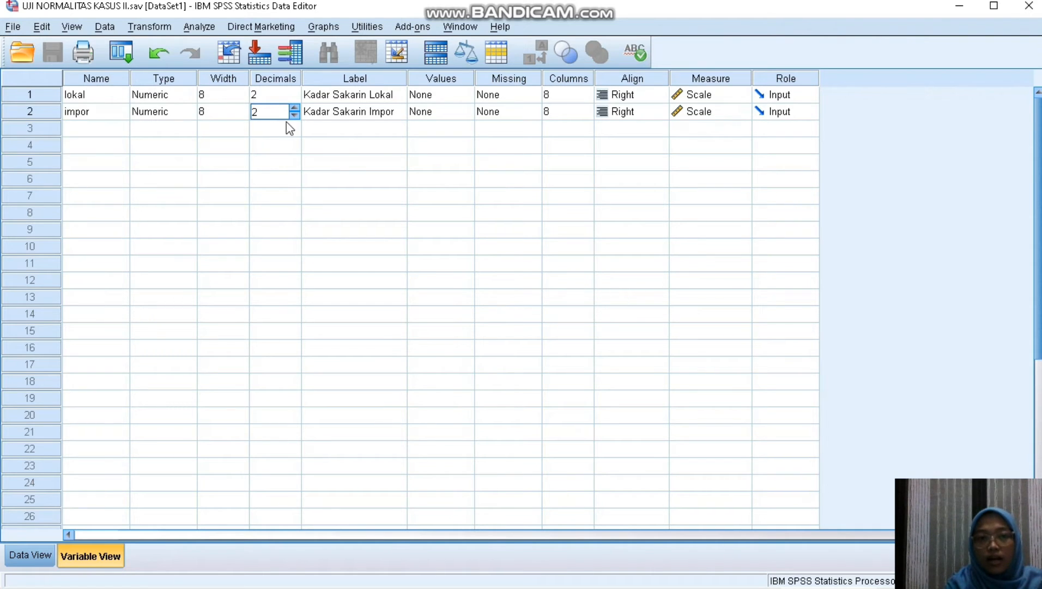
left_click(353, 116)
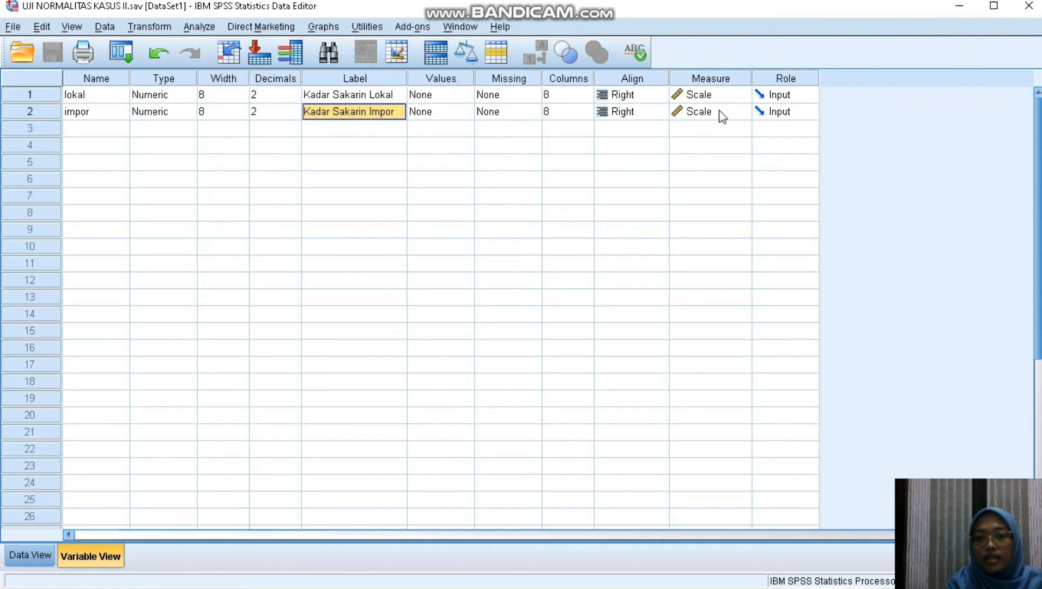
left_click(193, 363)
left_click(188, 365)
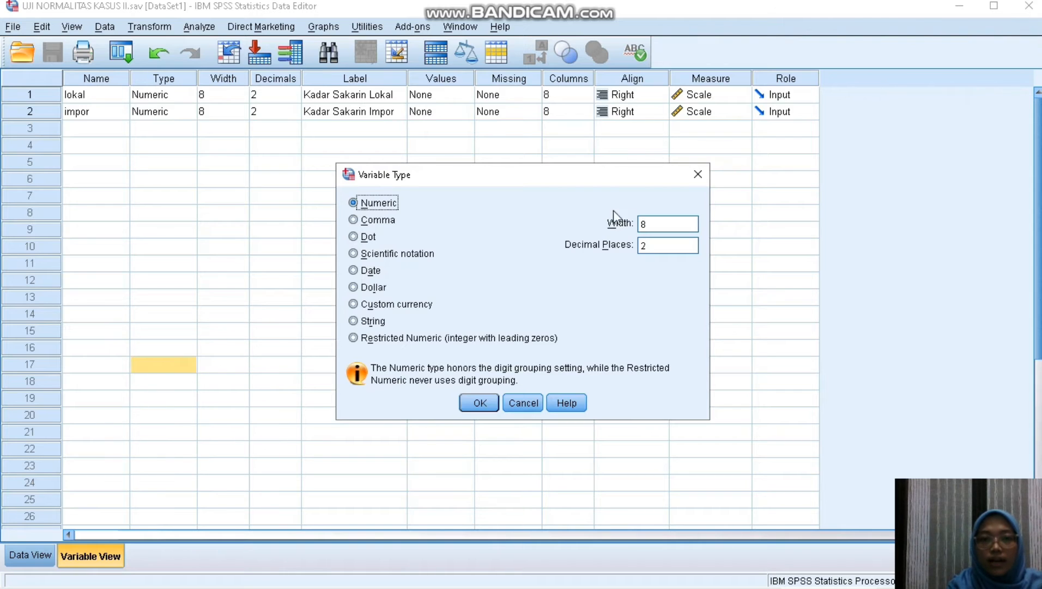
left_click(699, 180)
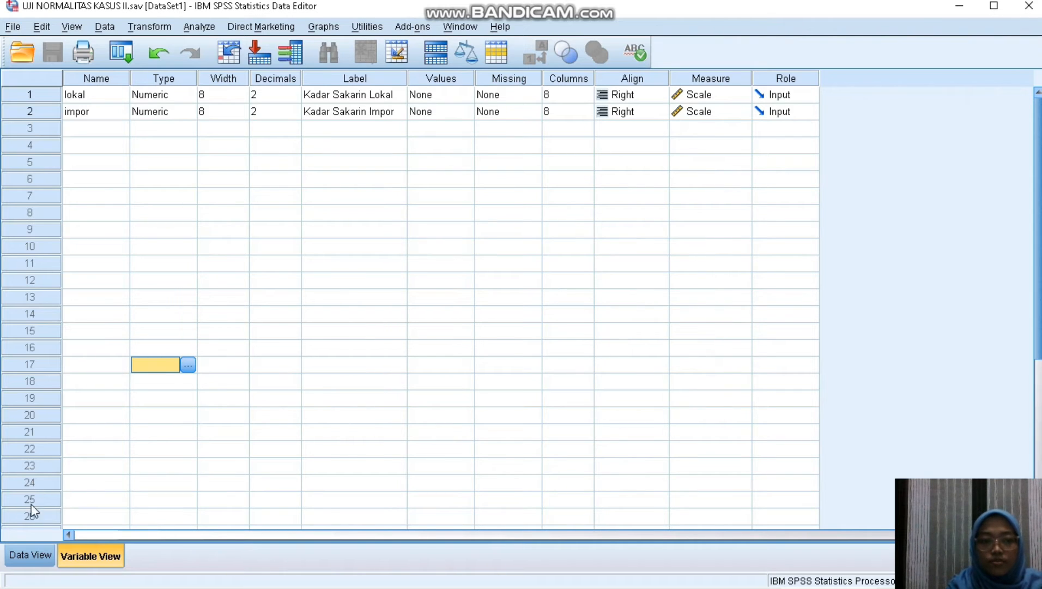
- View the data records and set up an Explore analysis with Kadar Sakarin Lokal and Kadar Sakarin Impor as dependent variables
left_click(30, 548)
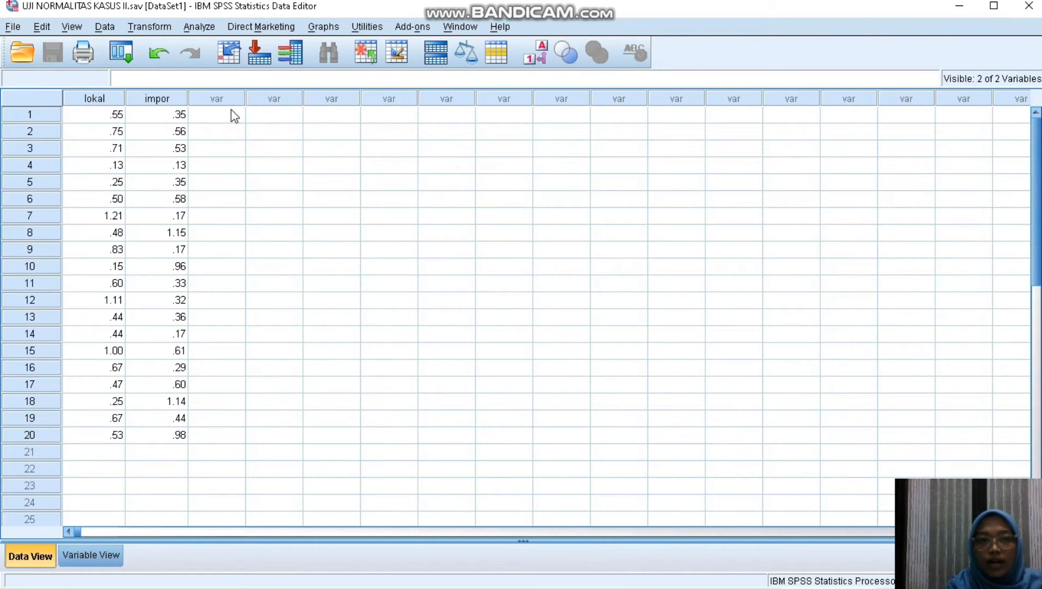
left_click(200, 27)
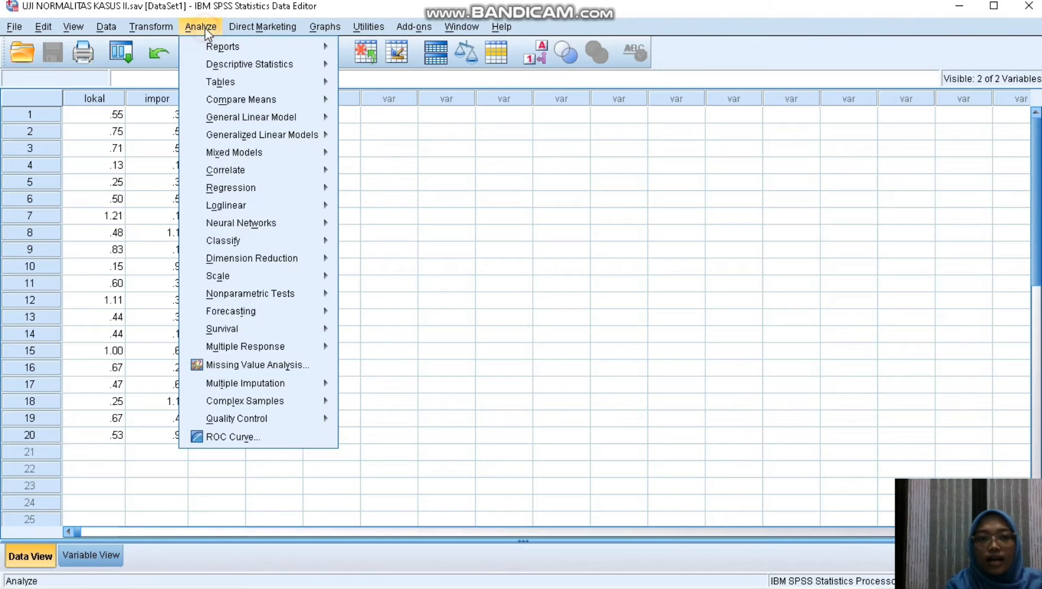
mouse_move(230, 66)
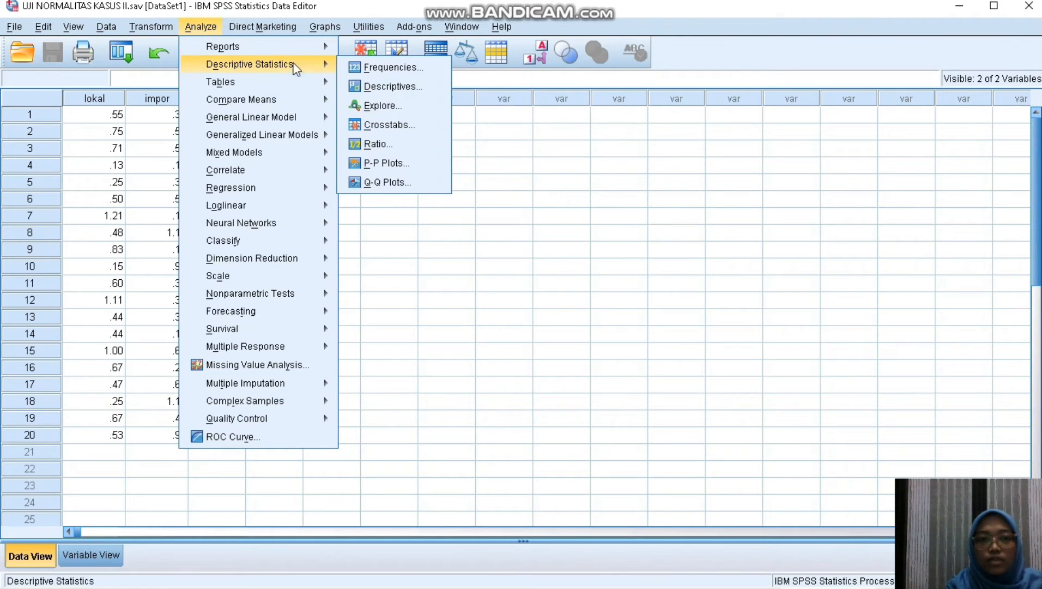
left_click(371, 105)
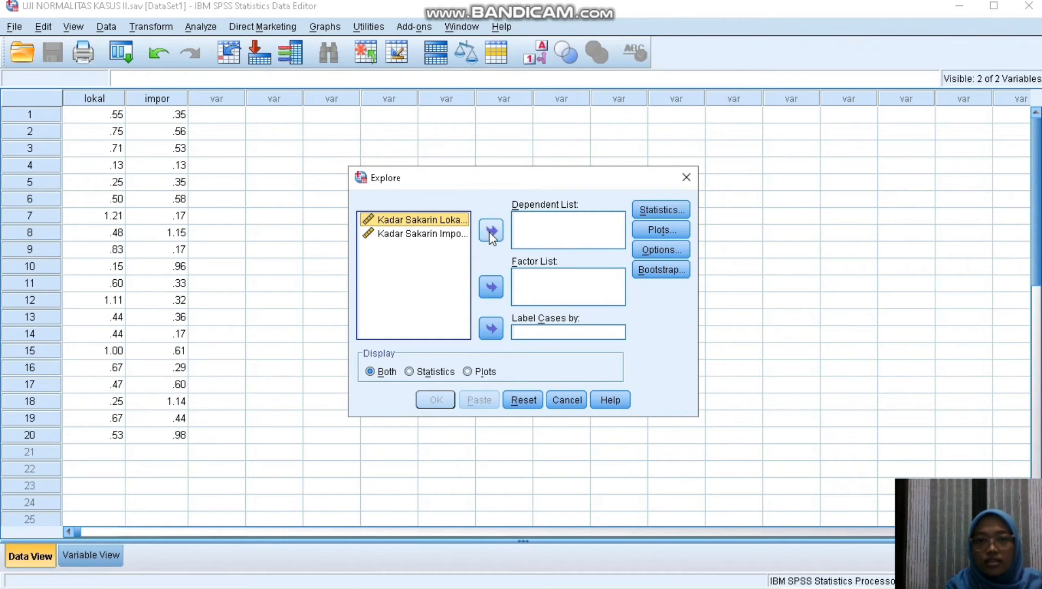
left_click(492, 234)
left_click(438, 223)
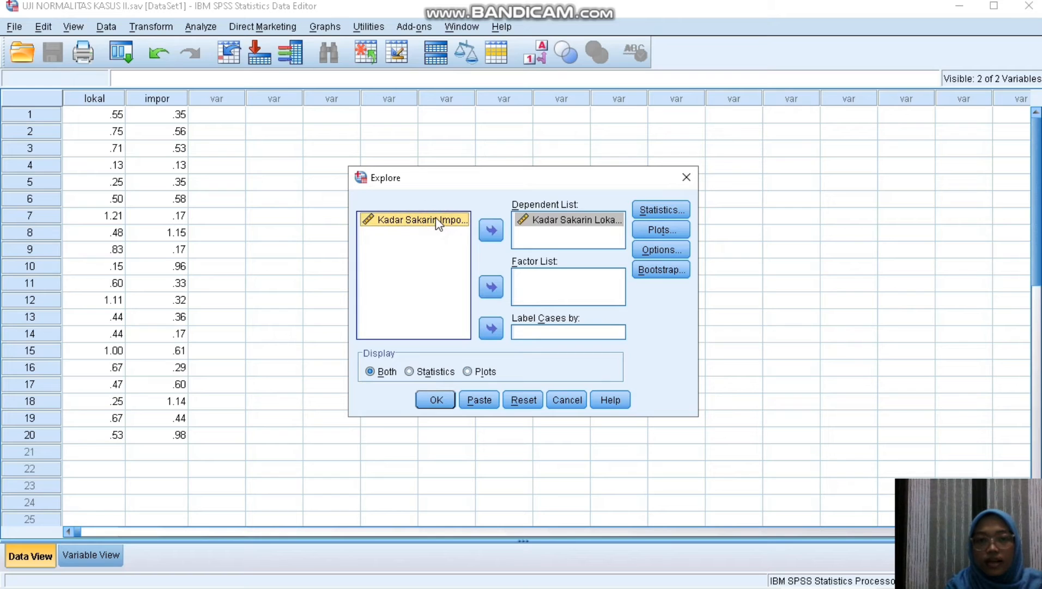
left_click(489, 233)
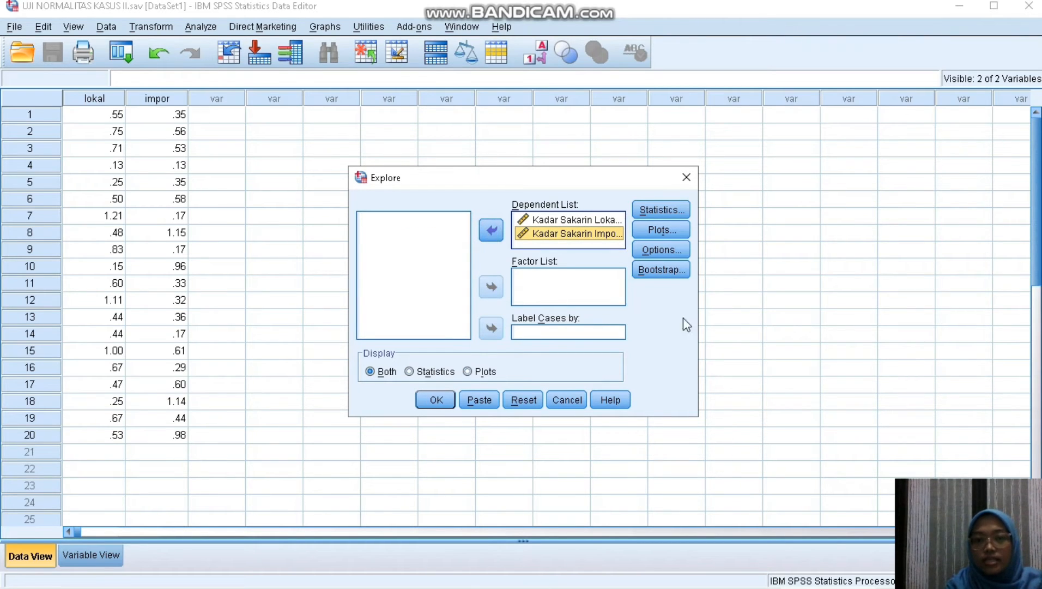
- Turn off boxplots and stem-and-leaf, enable normality plots with tests, run the Explore analysis and examine the Tests of Normality table
left_click(672, 231)
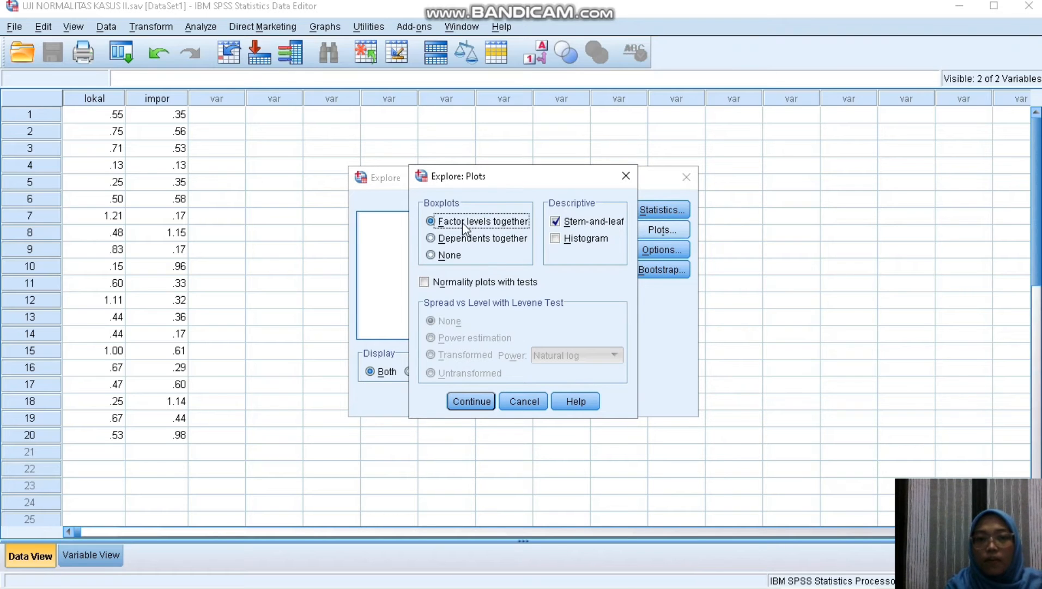
left_click(433, 257)
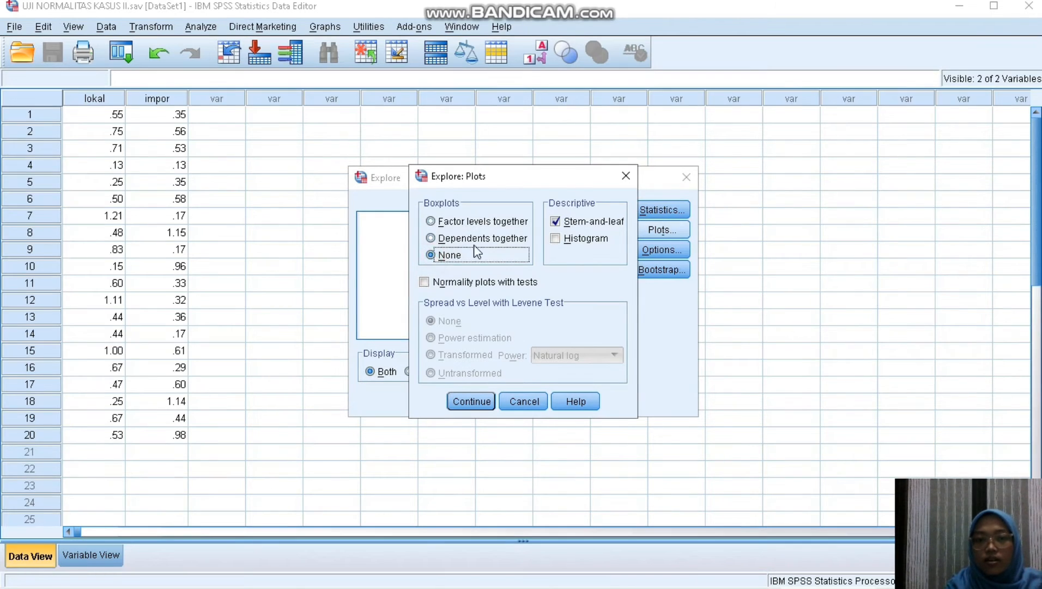
left_click(556, 222)
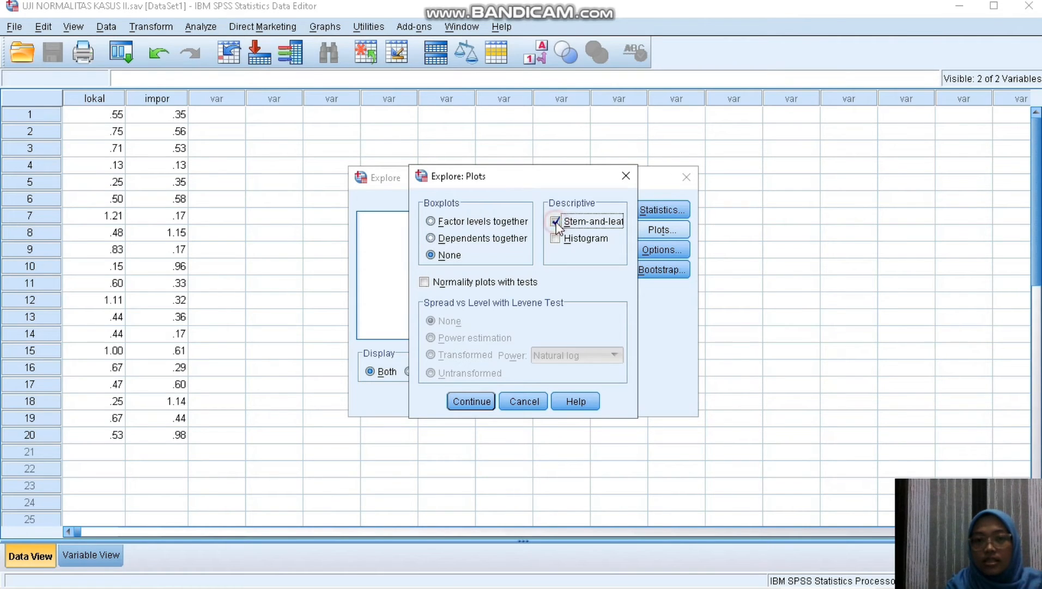
left_click(435, 286)
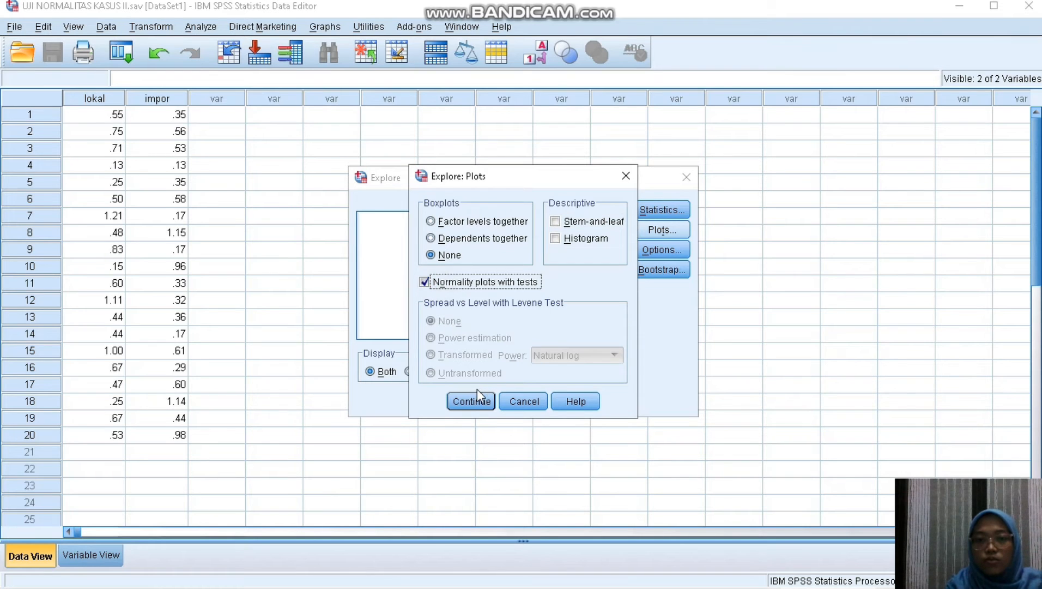
left_click(470, 402)
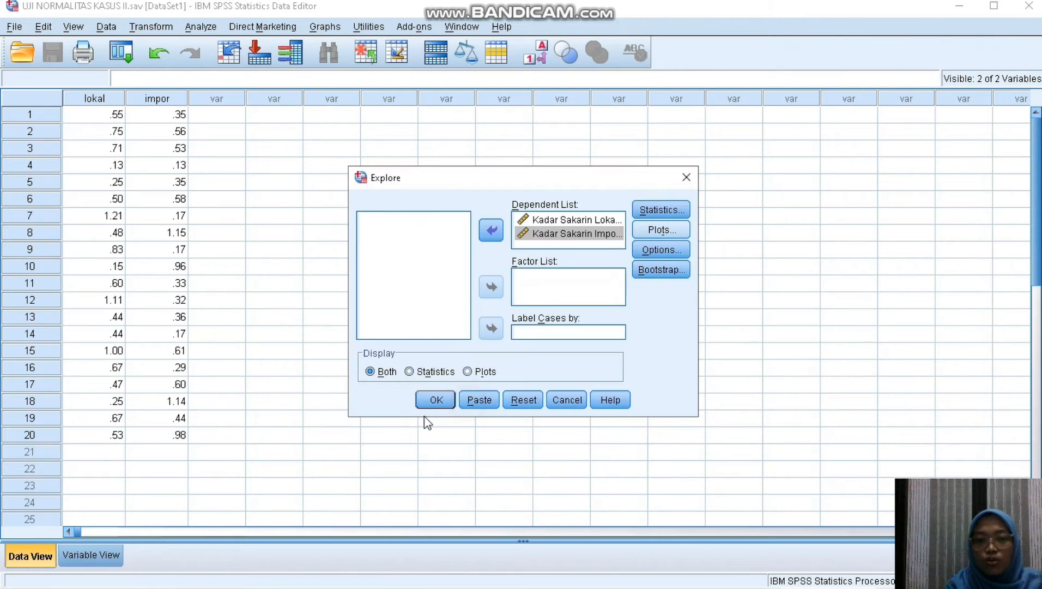
left_click(434, 401)
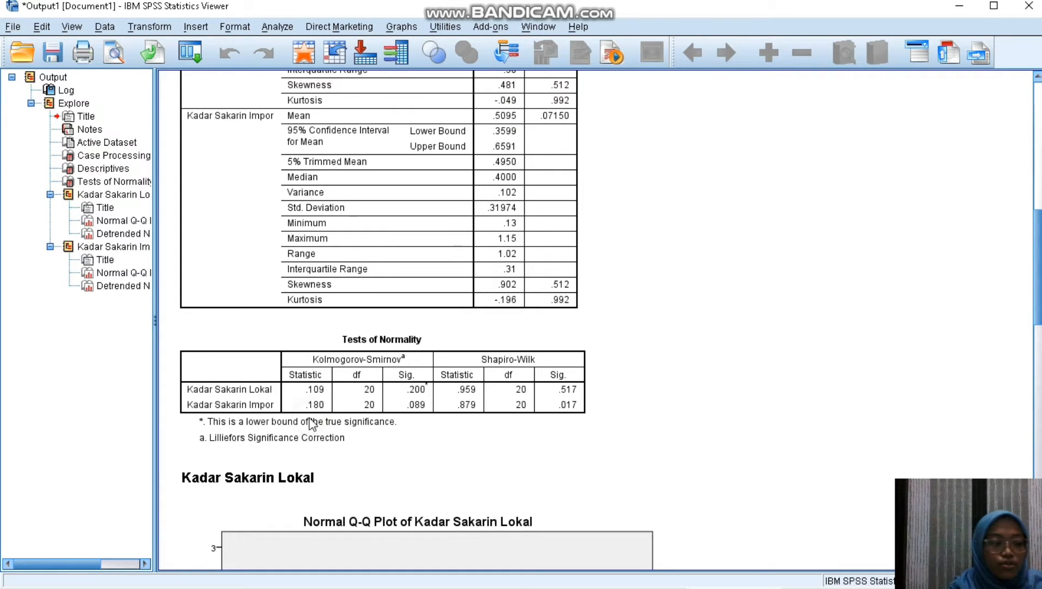
left_click(311, 424)
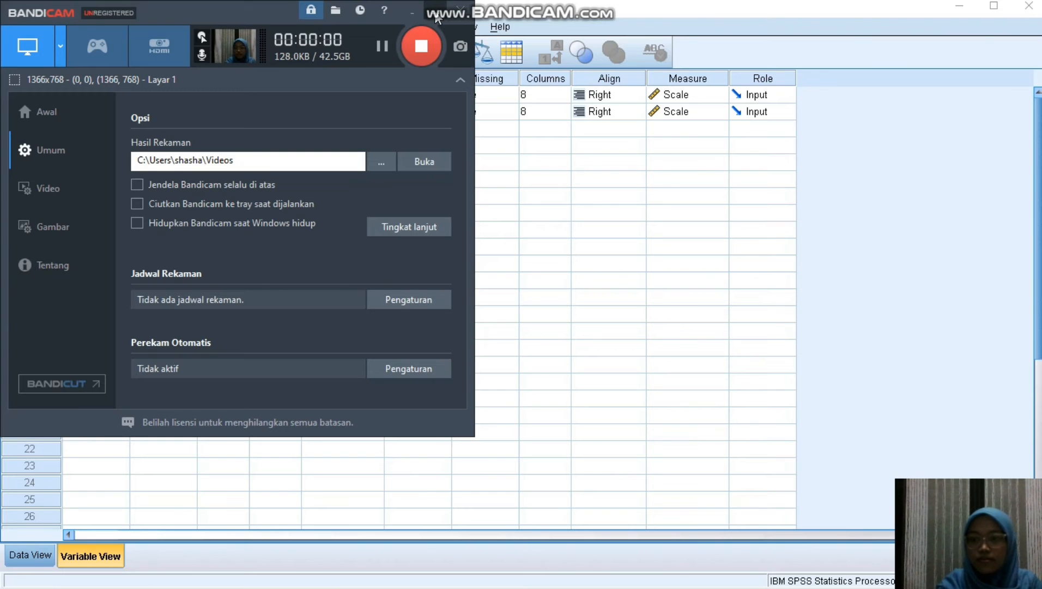
- Review the decimals, label and values settings of the merek_minuman variable in the uji homogenitas kasus 2.sav data
left_click(435, 16)
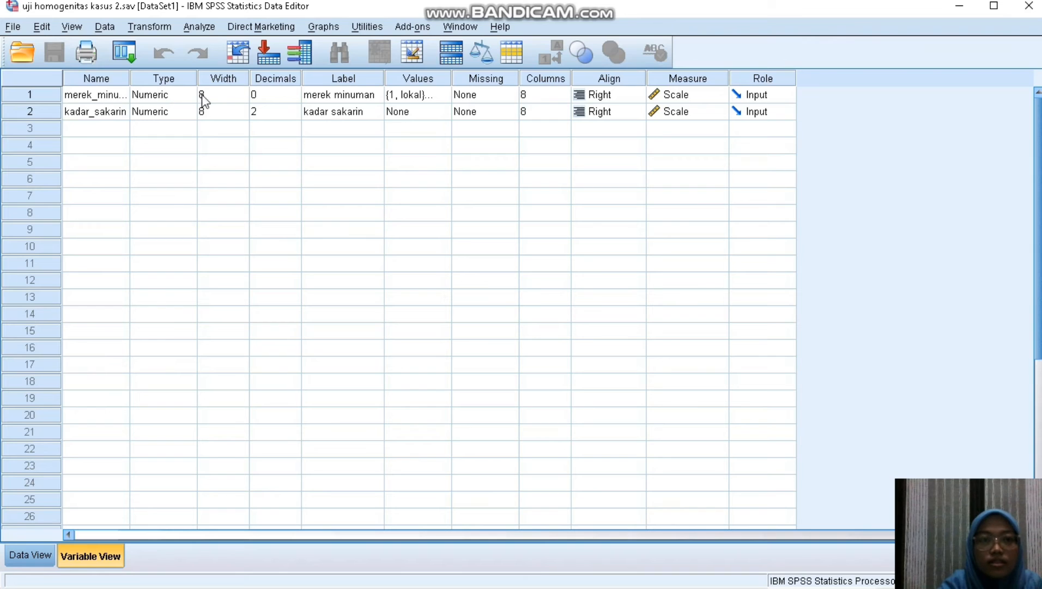
left_click(271, 95)
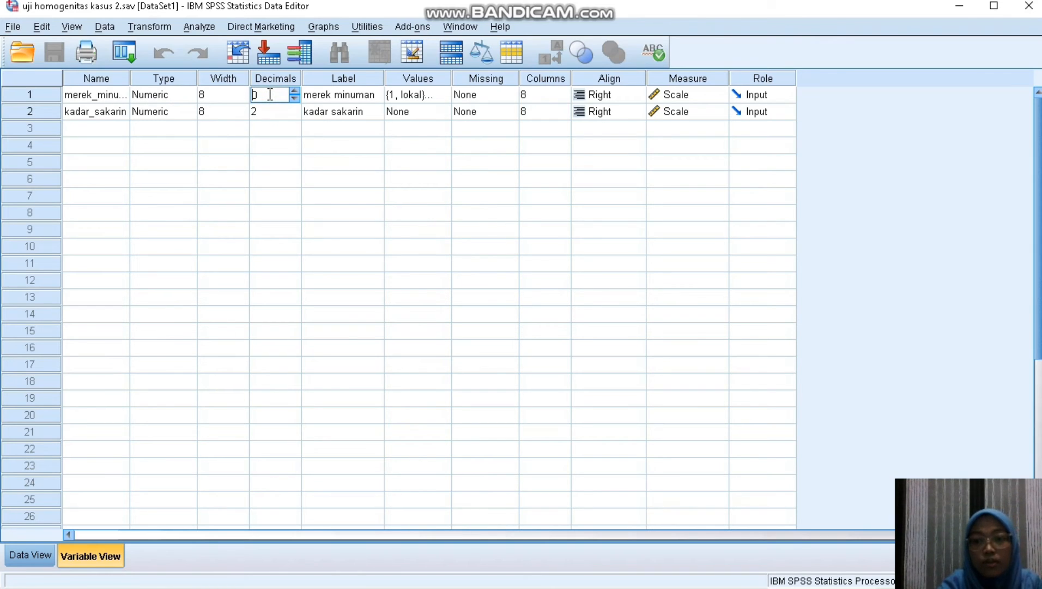
left_click(353, 96)
left_click(420, 96)
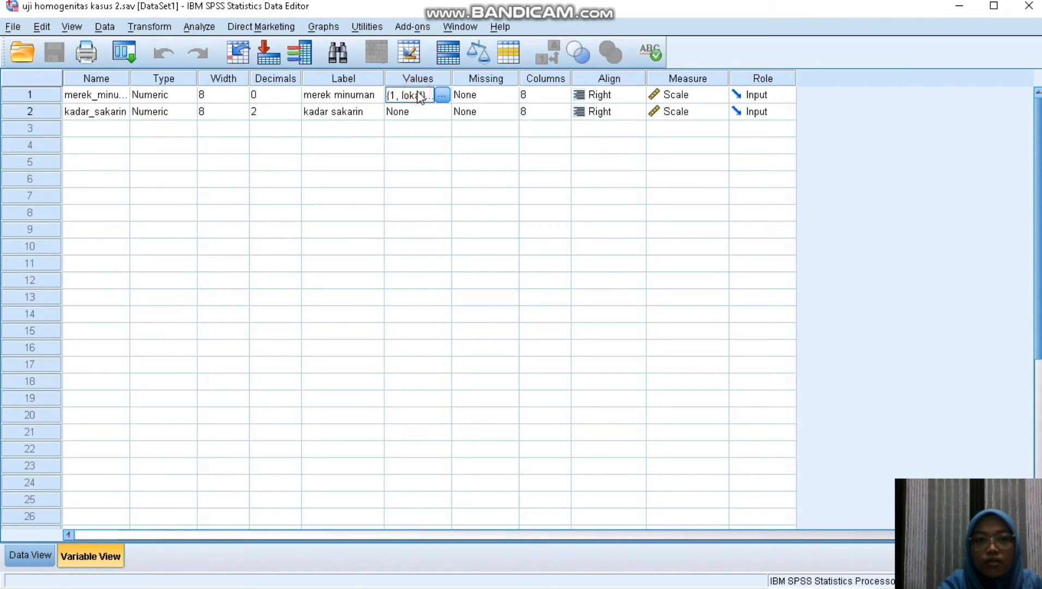
- Define the value label 1 = "lokal" for the merek minuman variable
left_click(441, 96)
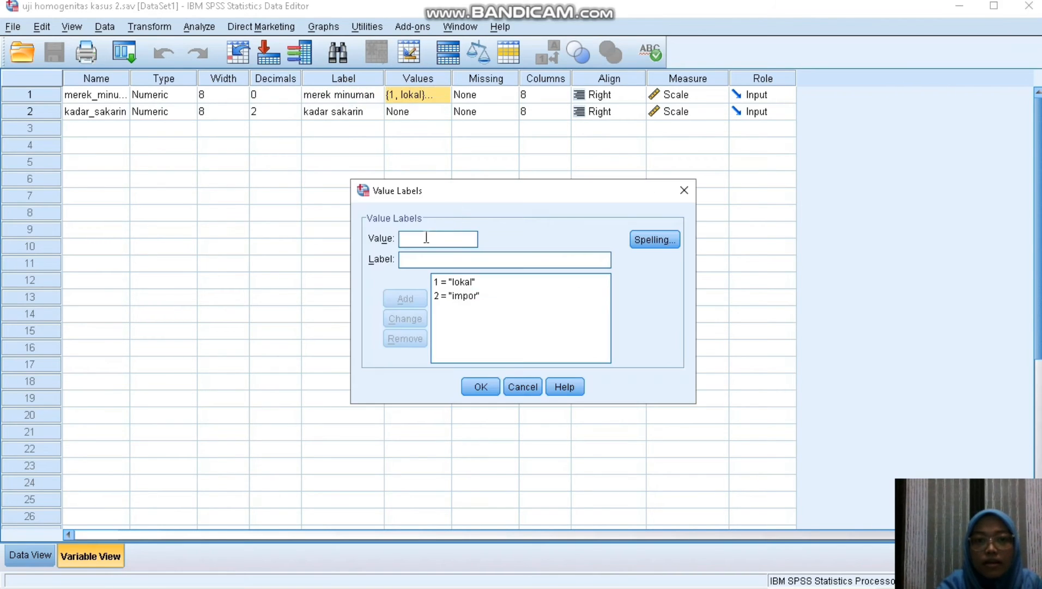
left_click(423, 238)
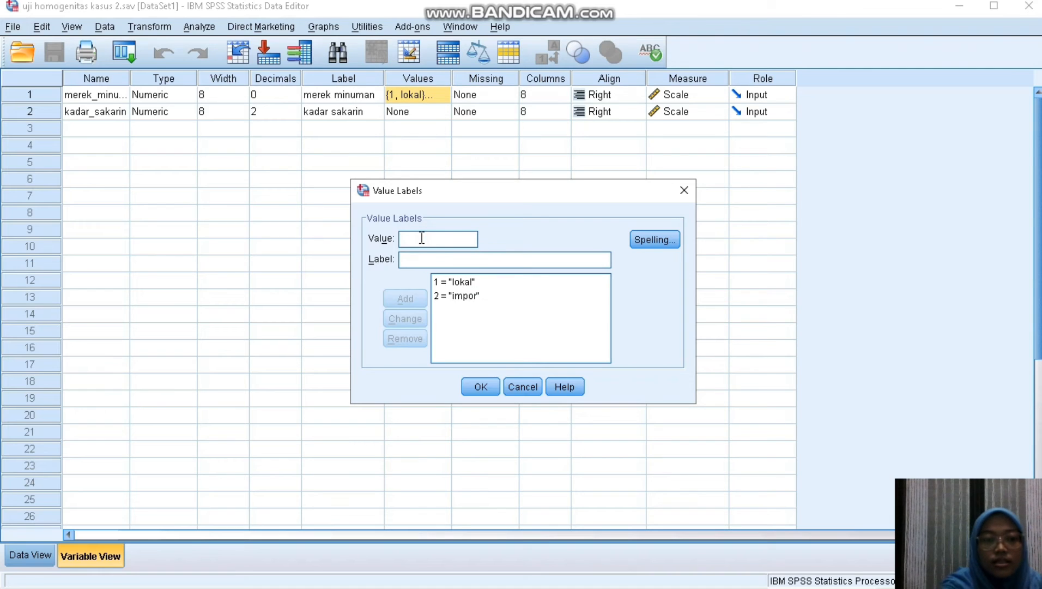
type("1")
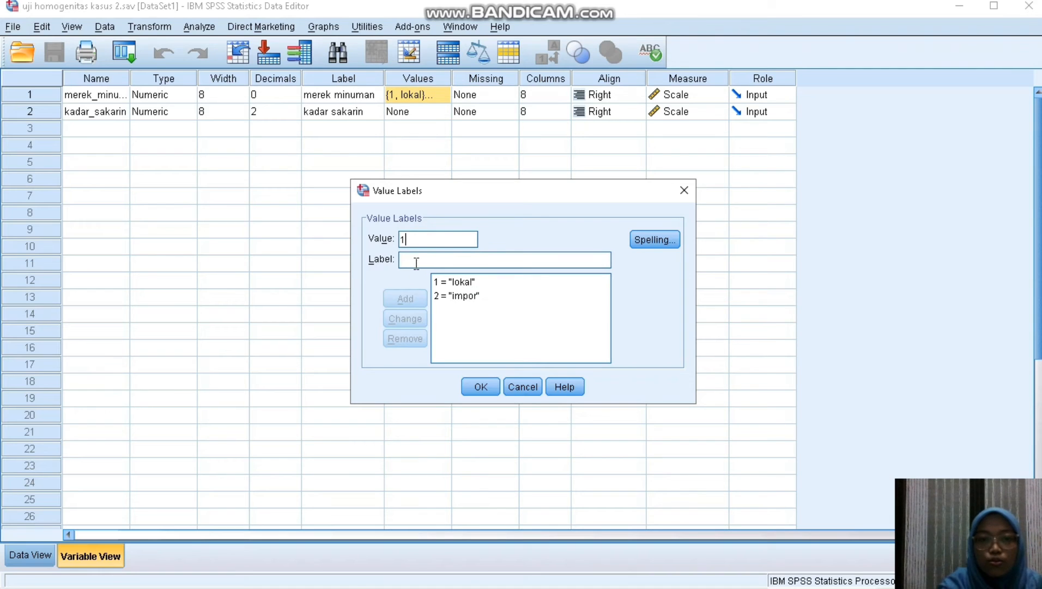
left_click(413, 262)
type("lo")
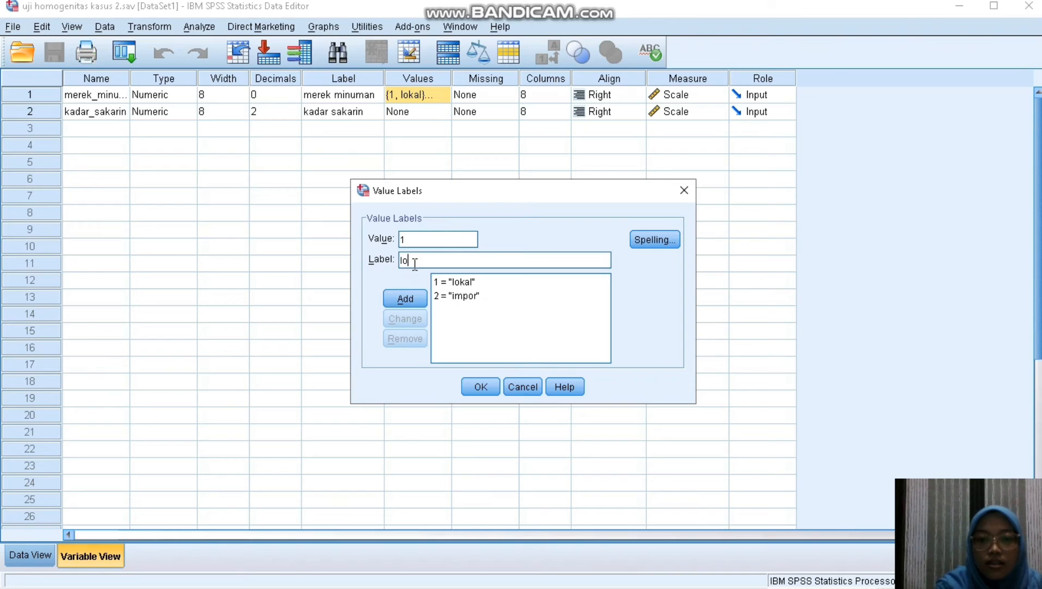
type("kal")
left_click(414, 297)
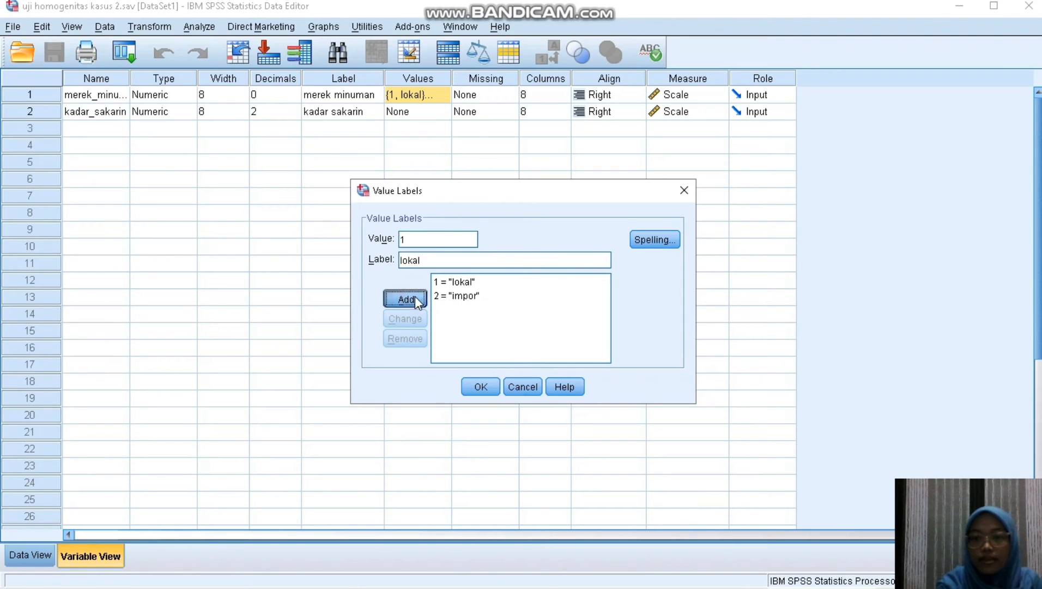
left_click(493, 325)
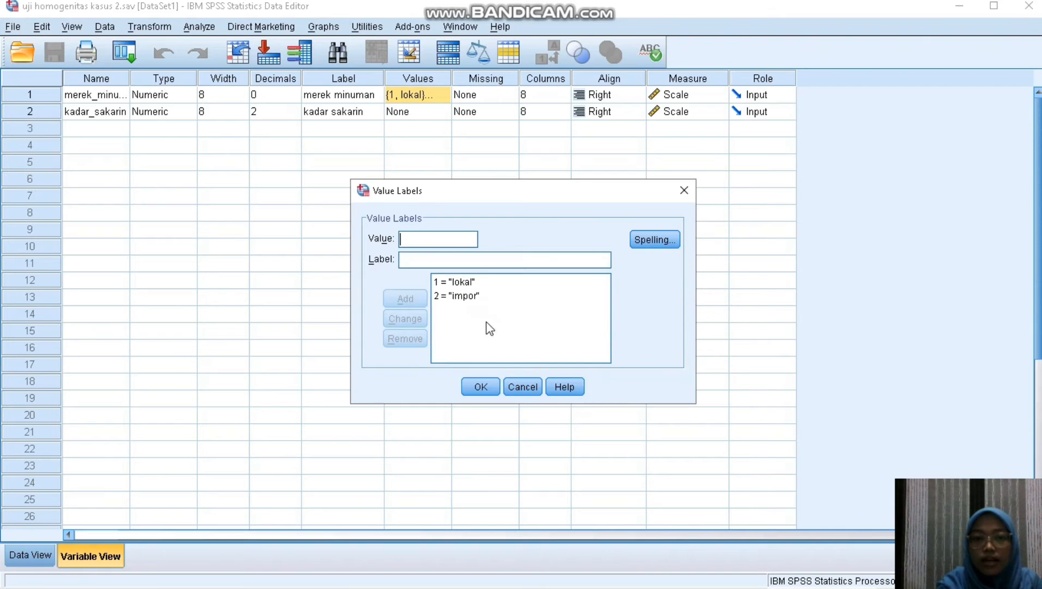
- Add the value label 2 = "impor" for merek minuman and apply the value labels
left_click(410, 240)
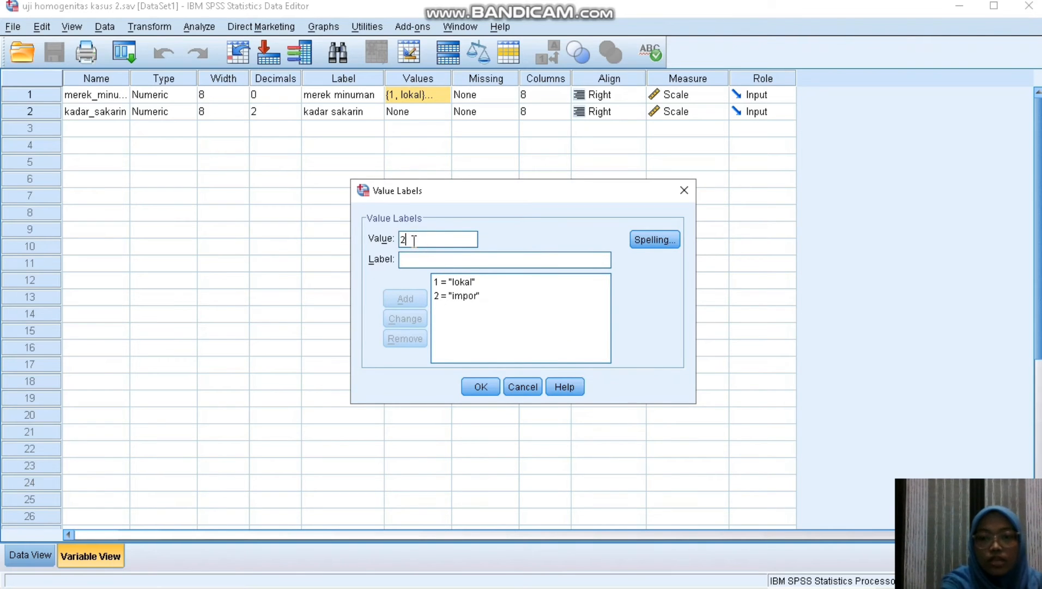
left_click(424, 257)
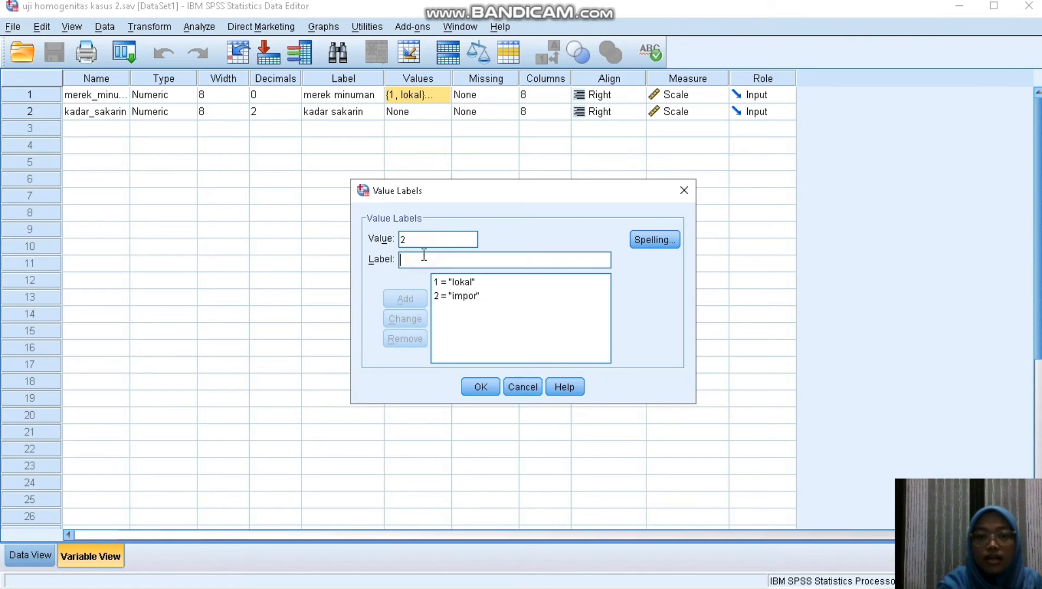
type("impor")
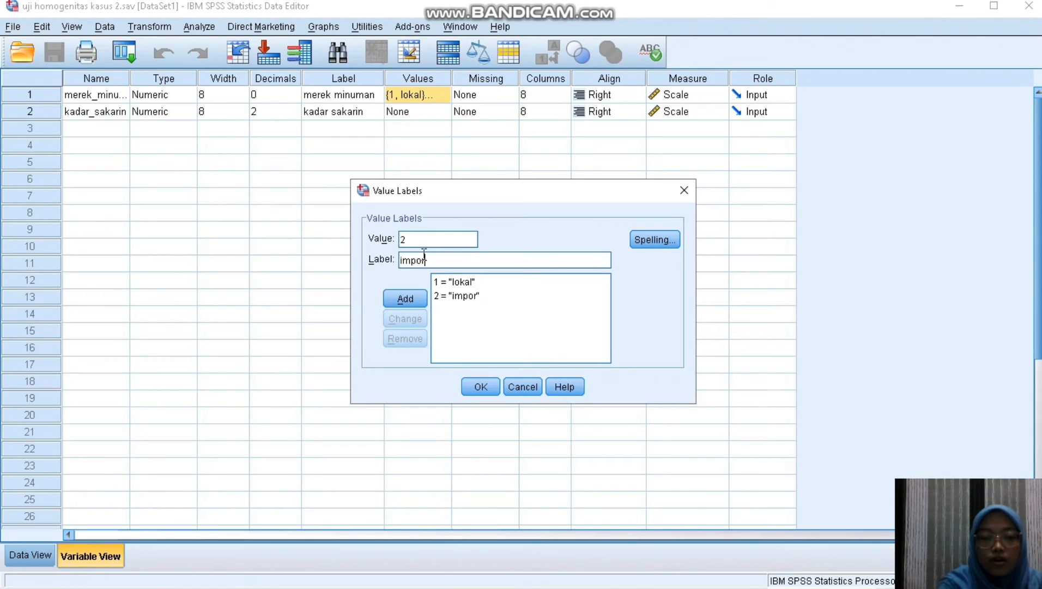
left_click(420, 298)
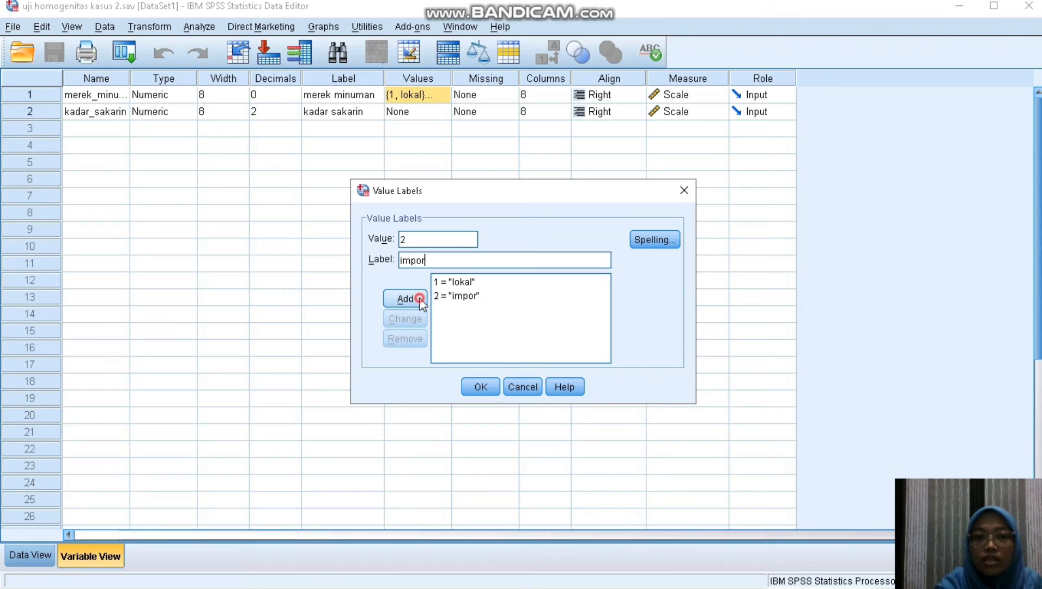
left_click(495, 323)
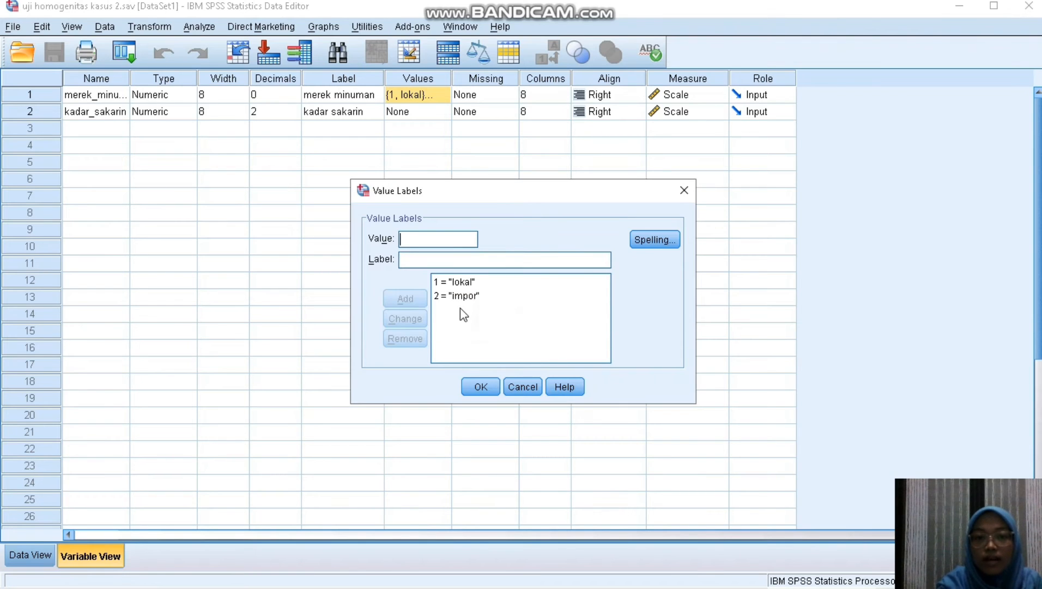
left_click(480, 387)
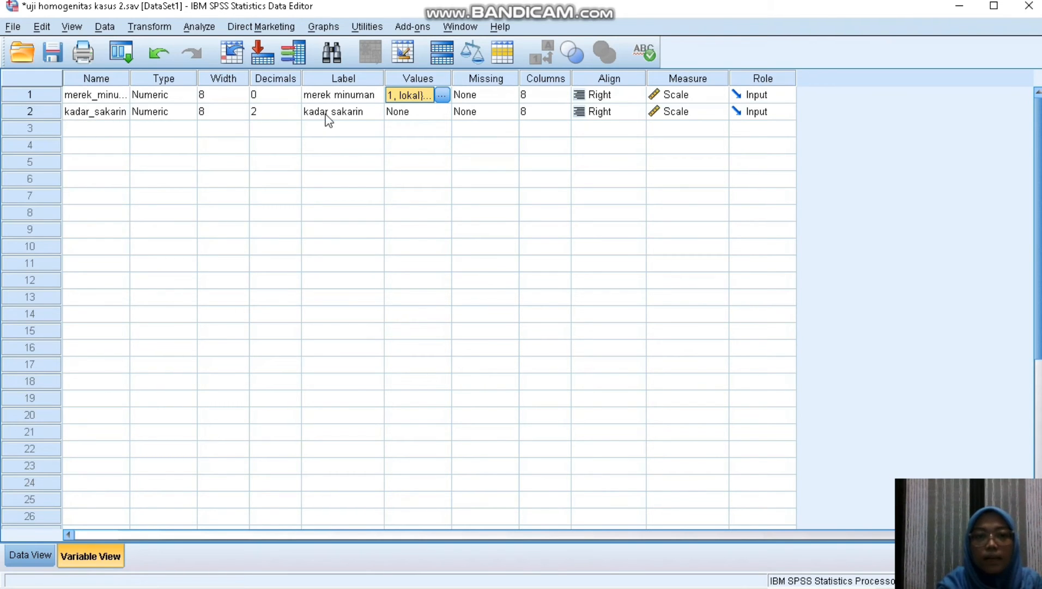
- Review the decimals and values settings of the kadar_sakarin variable
left_click(277, 111)
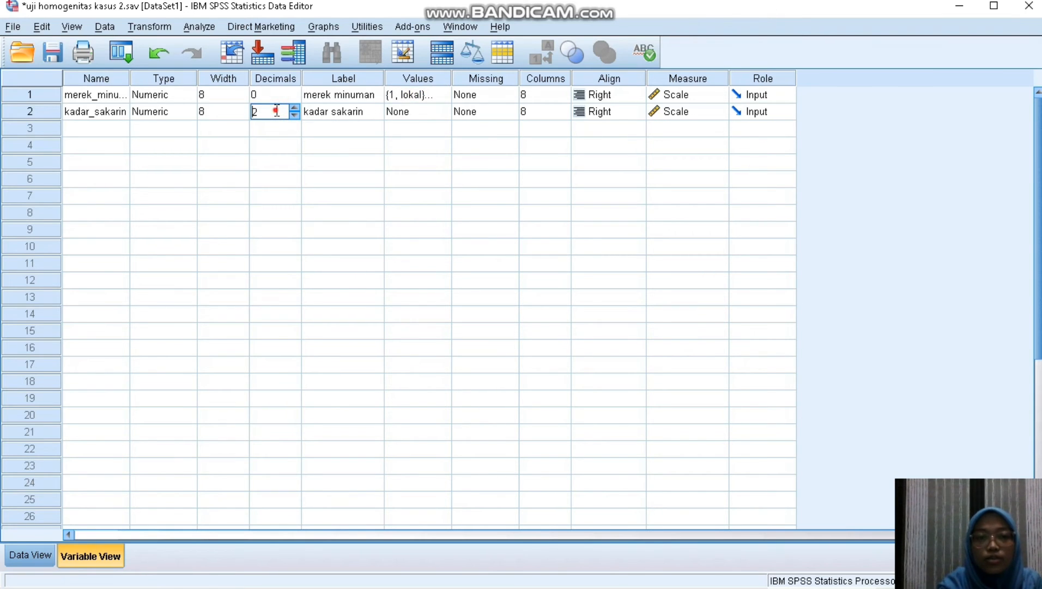
left_click(276, 111)
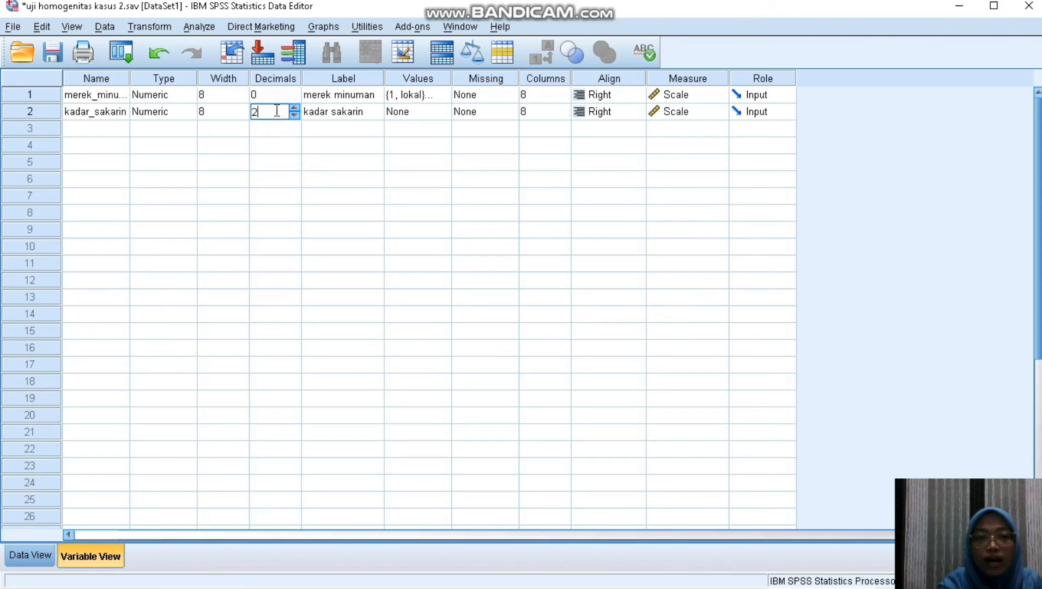
left_click(430, 113)
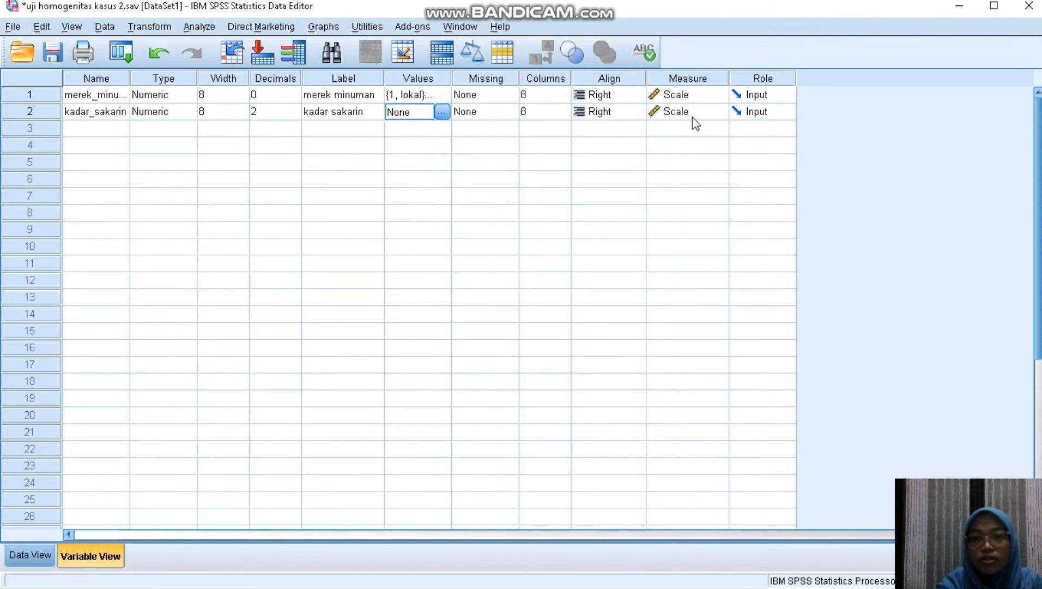
left_click(372, 379)
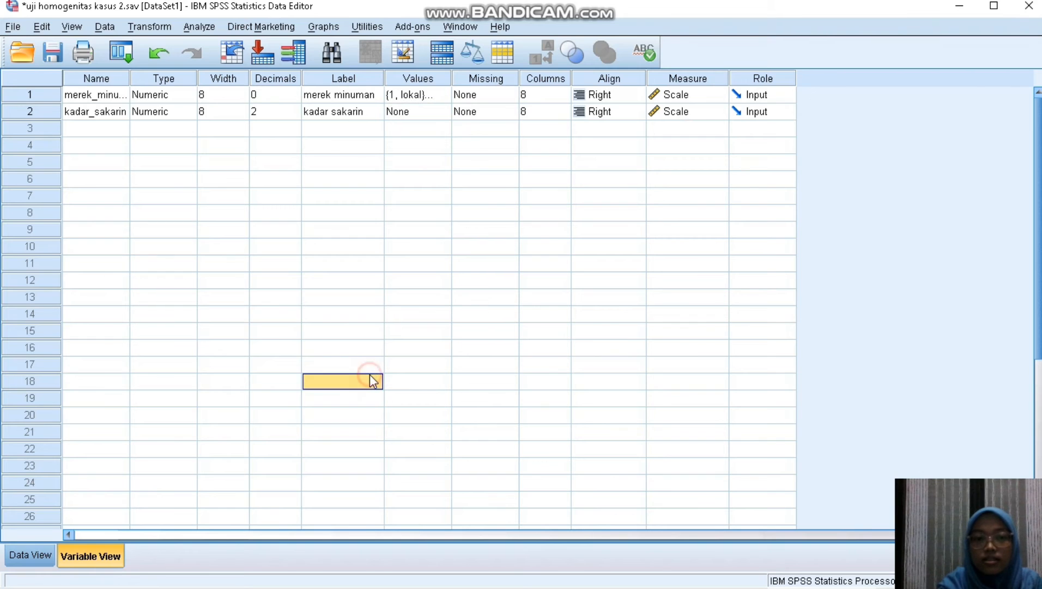
- View the data records with value labels shown in place of the merek_minuman codes
left_click(40, 558)
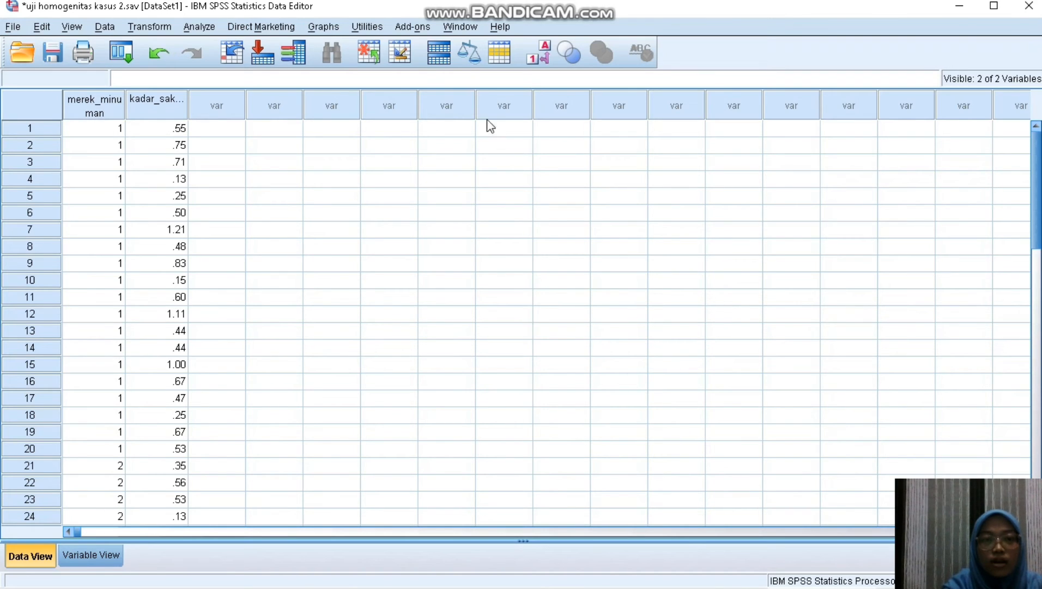
left_click(546, 51)
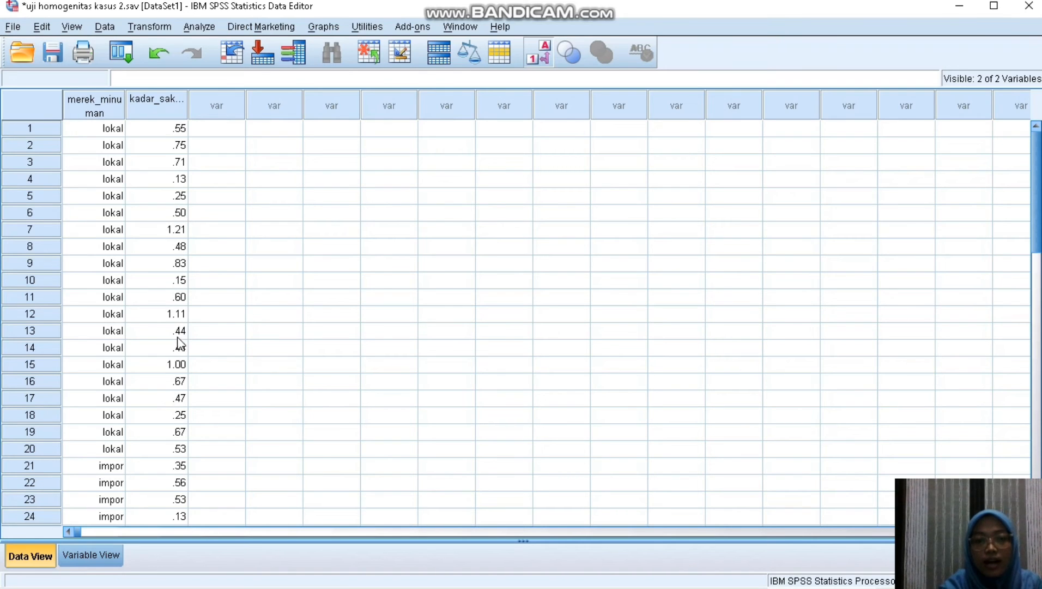
left_click(227, 399)
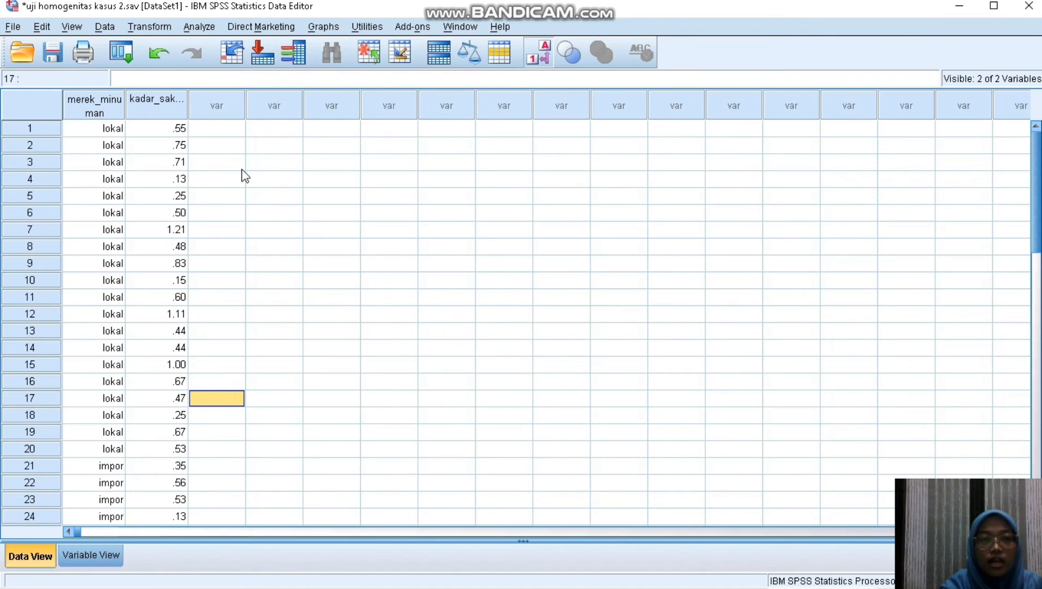
- Set up an Explore analysis with kadar sakarin as dependent, merek minuman as factor, and descriptives at a 95% confidence interval
left_click(208, 31)
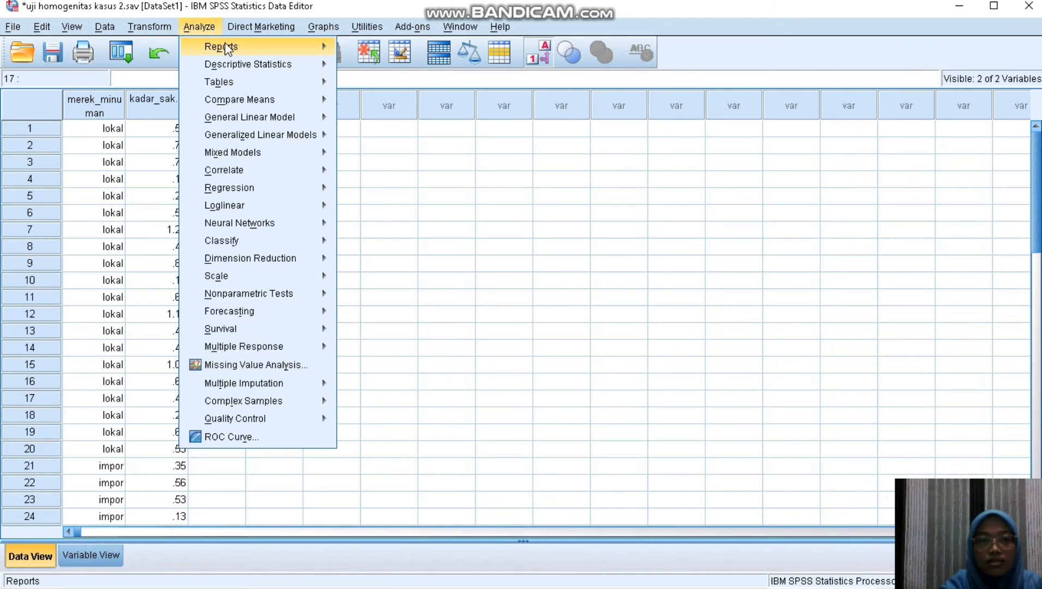
mouse_move(238, 66)
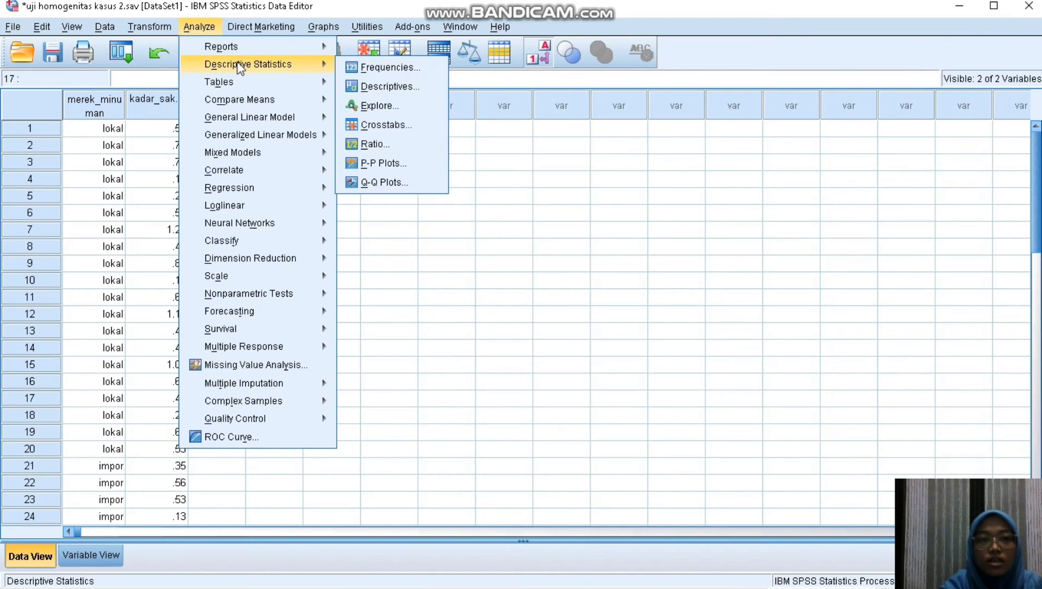
left_click(375, 104)
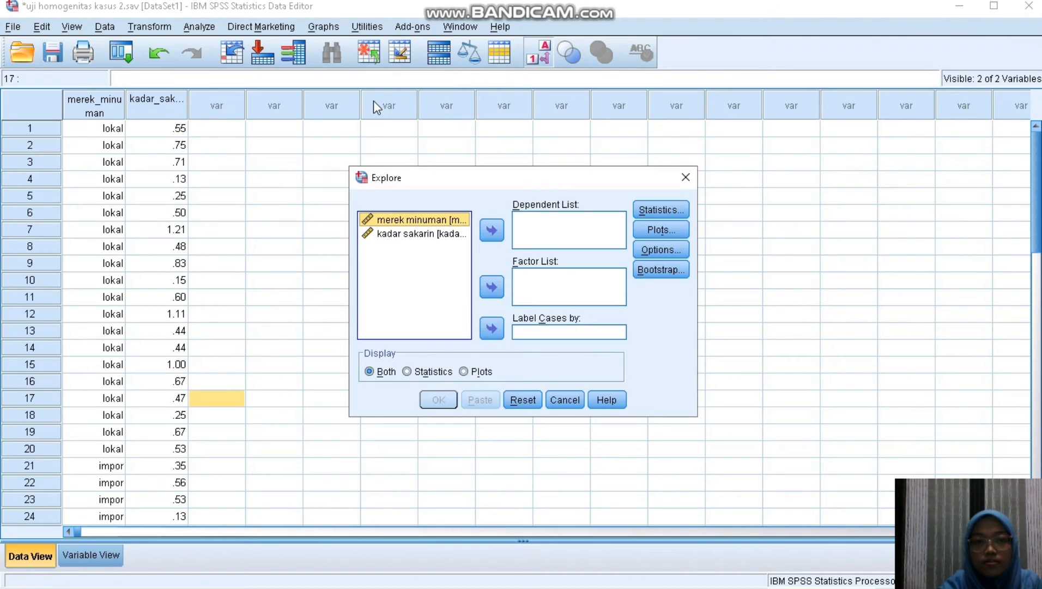
left_click(492, 289)
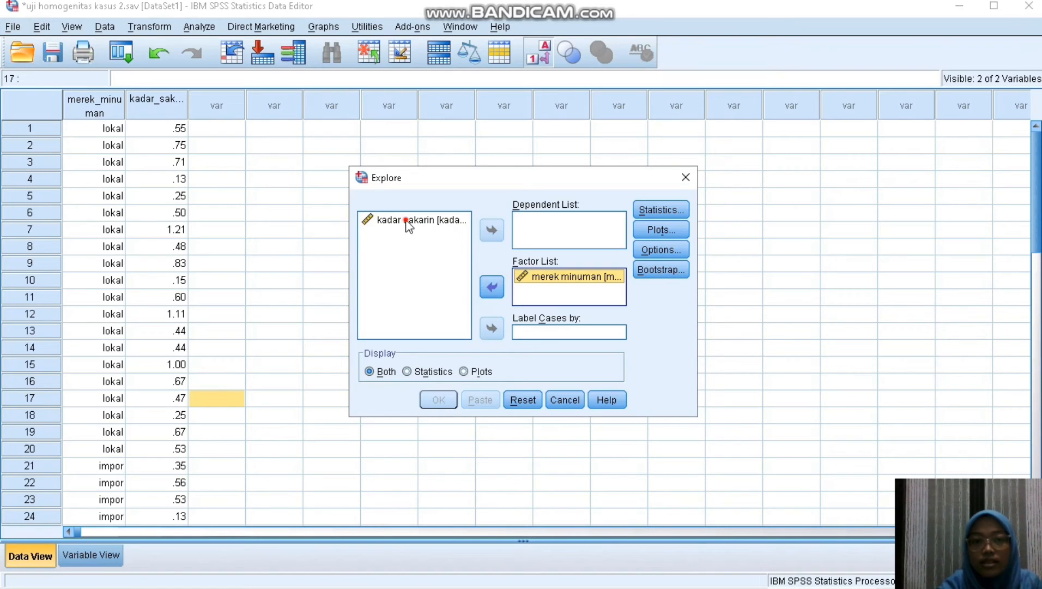
left_click(408, 224)
left_click(489, 235)
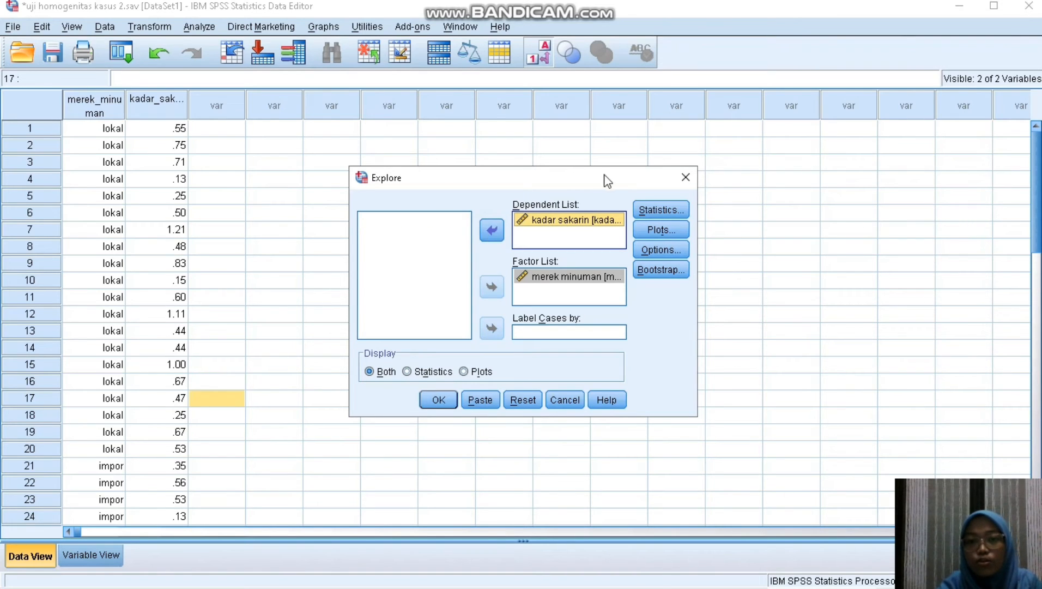
left_click(650, 208)
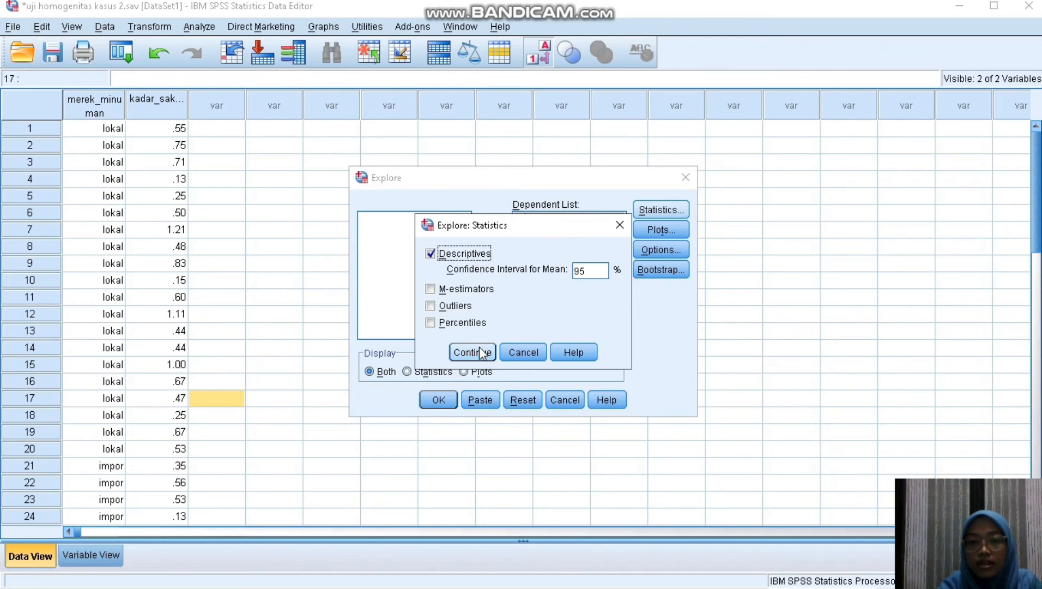
left_click(464, 352)
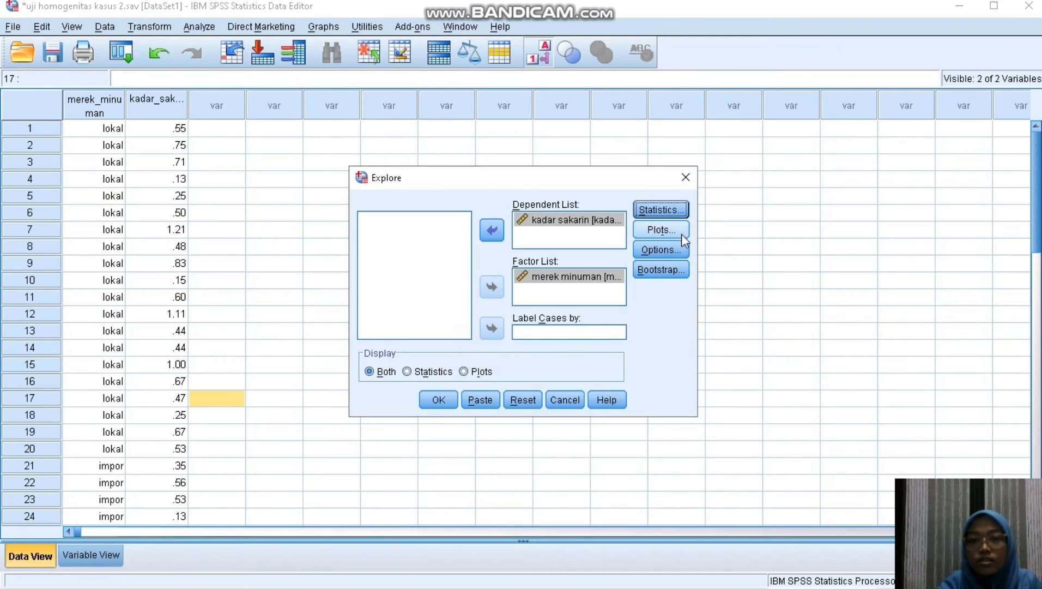
- Exclude boxplots and stem-and-leaf plots, choose power estimation for the Levene test, and run the Explore analysis
left_click(672, 231)
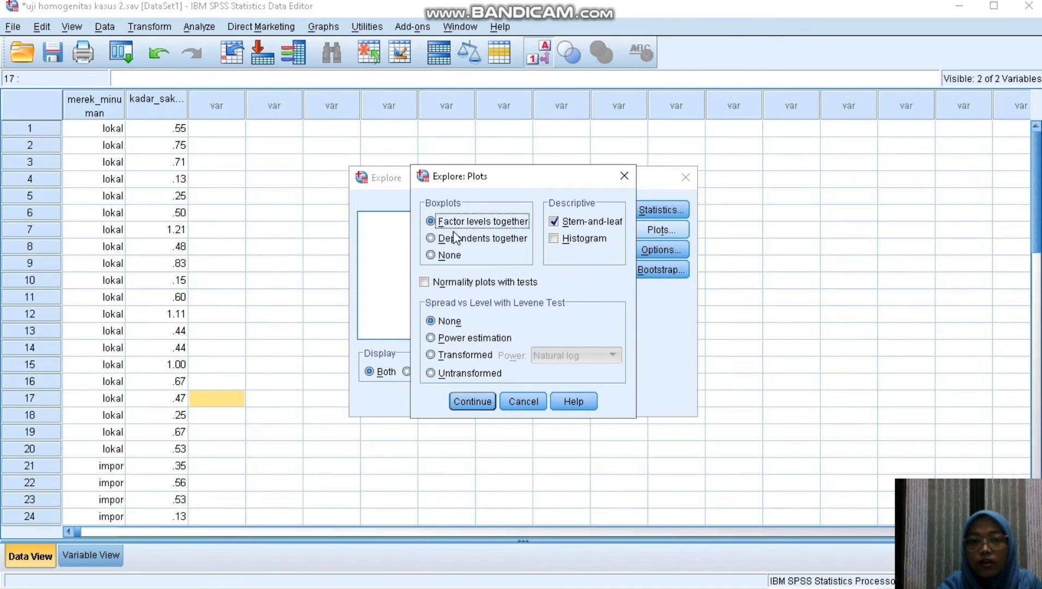
left_click(444, 258)
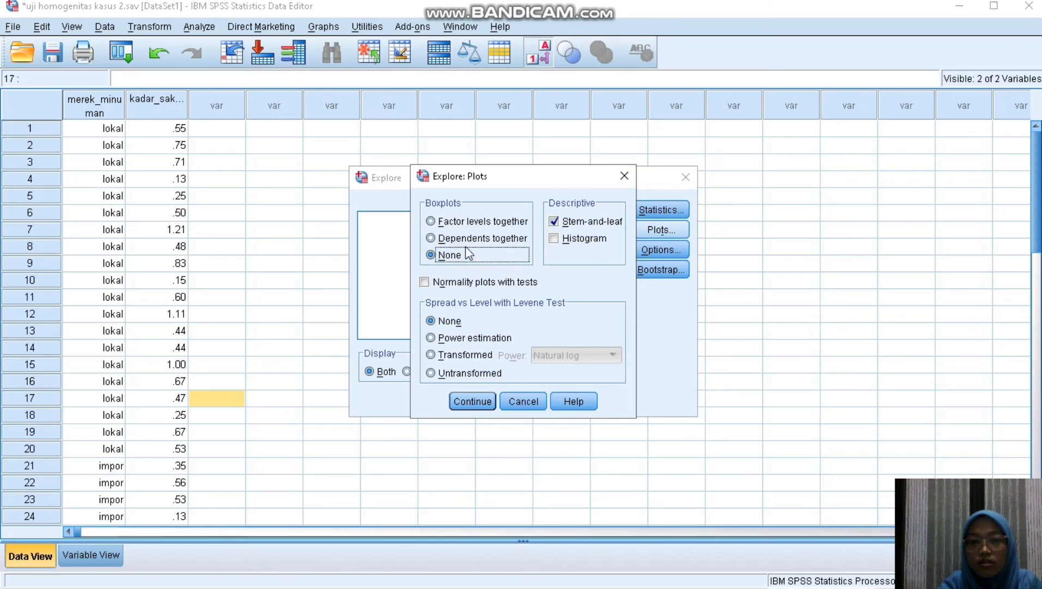
left_click(553, 222)
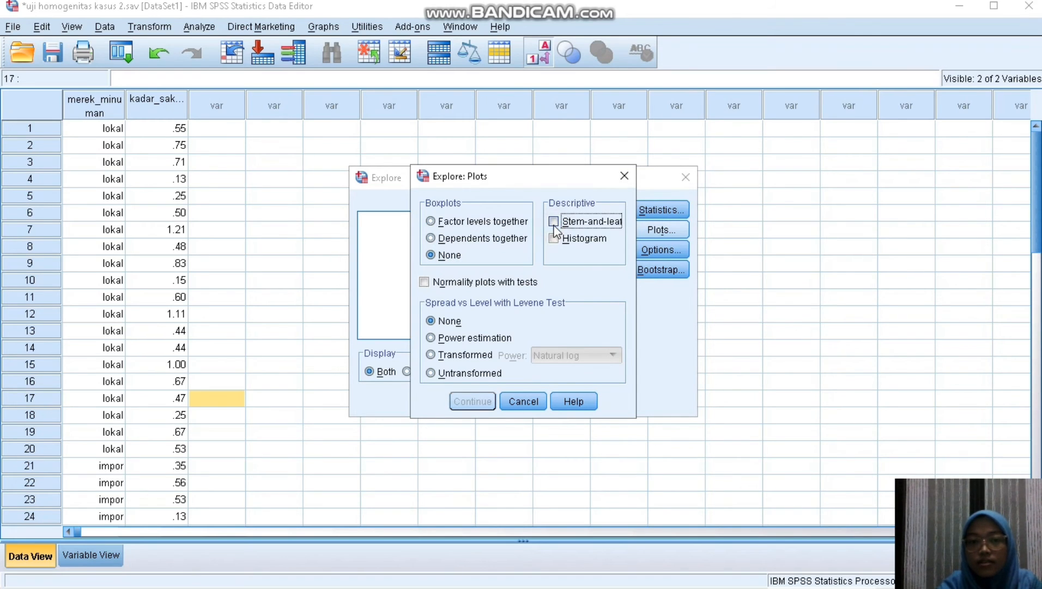
left_click(554, 237)
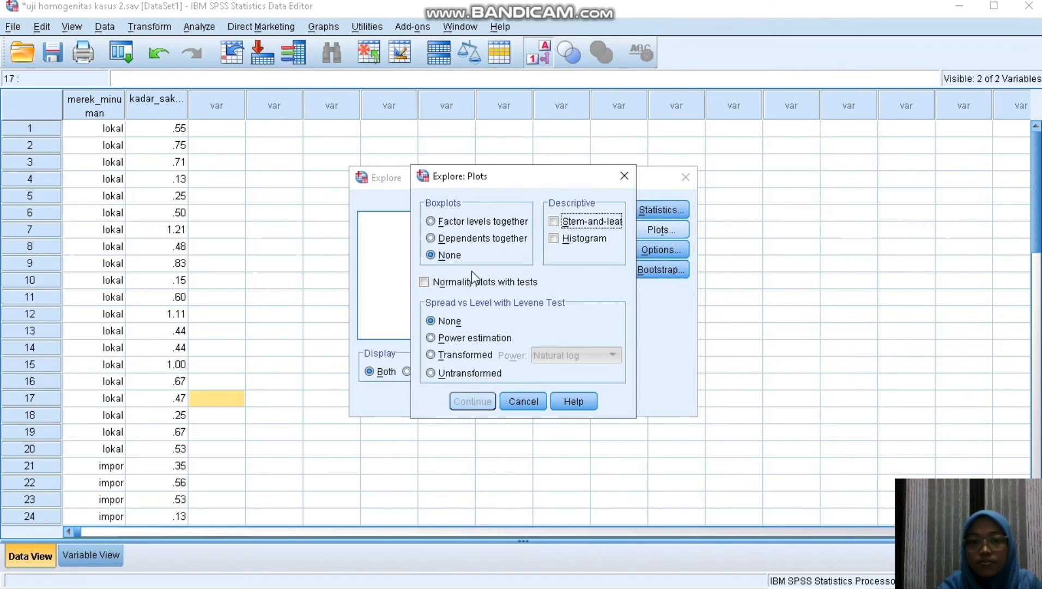
left_click(465, 340)
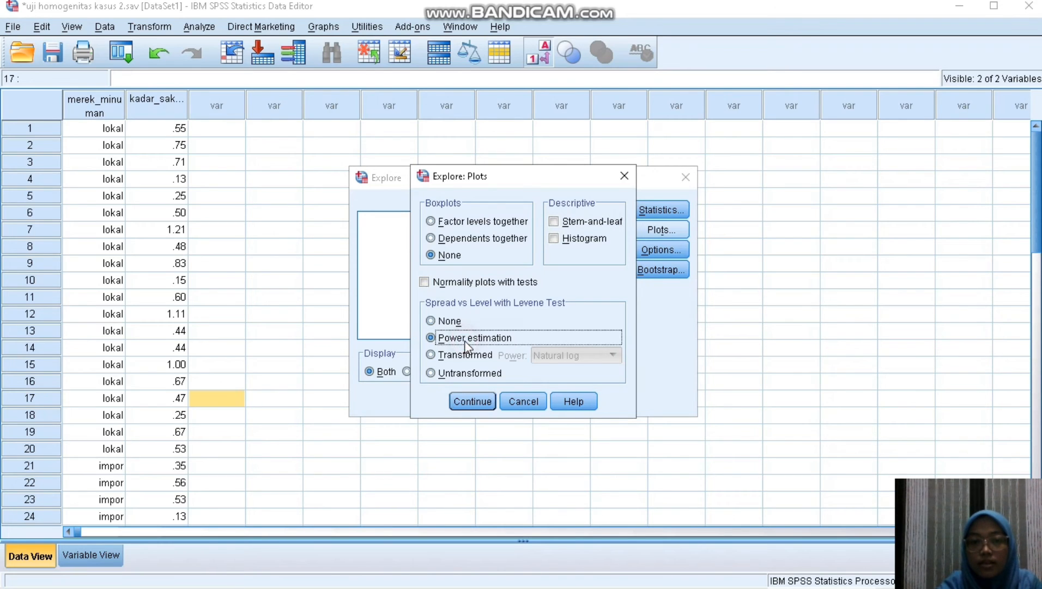
left_click(472, 401)
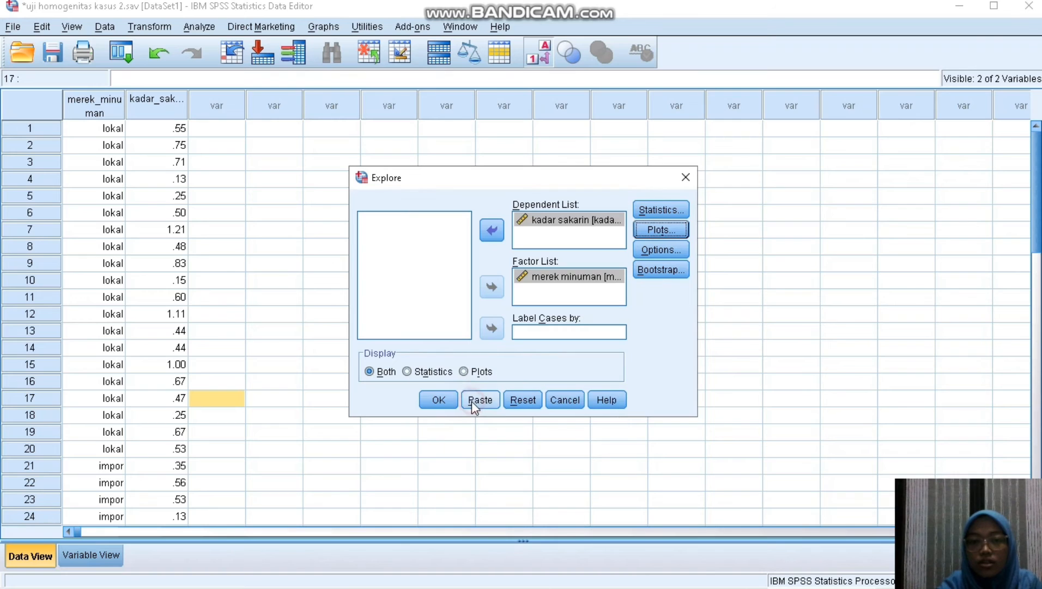
left_click(437, 403)
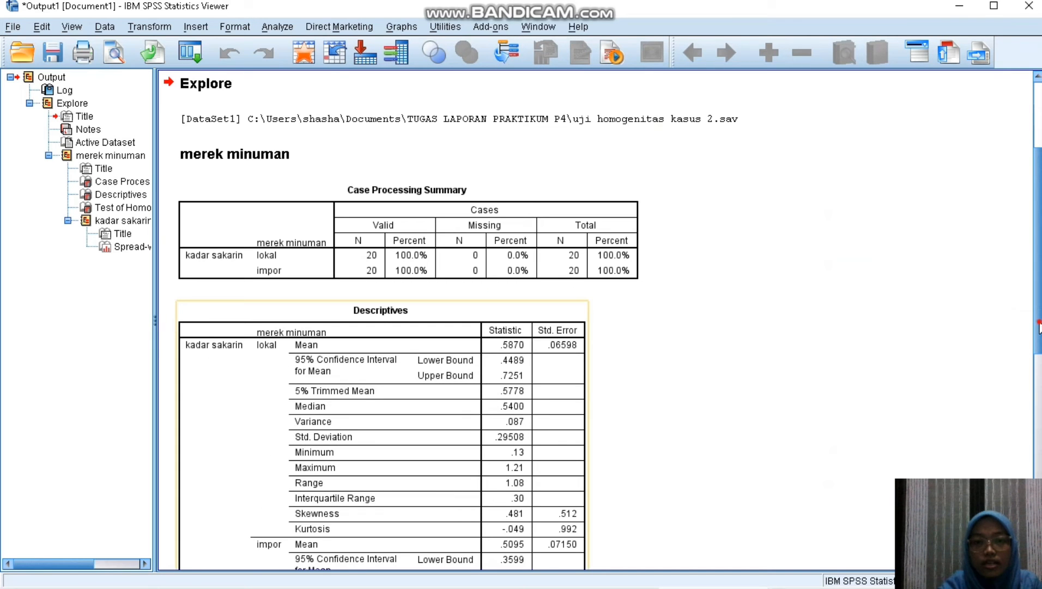
- Examine the Descriptives and Test of Homogeneity of Variance tables for kadar sakarin by merek minuman in the output
left_click_drag(1039, 323, 1041, 336)
scroll(647, 467, "down", 5)
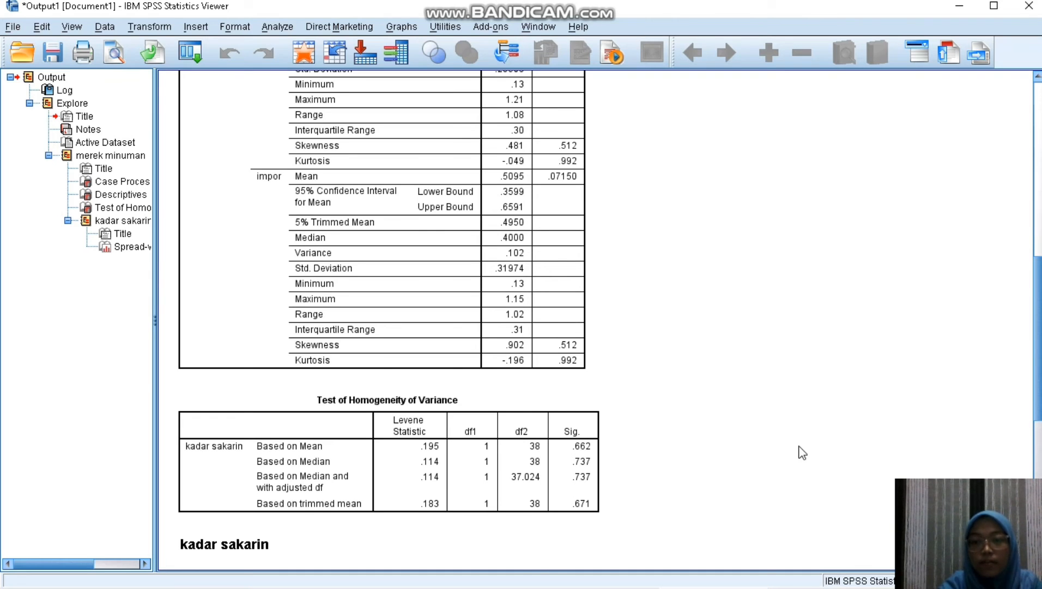
left_click_drag(1038, 404, 1038, 353)
left_click(403, 249)
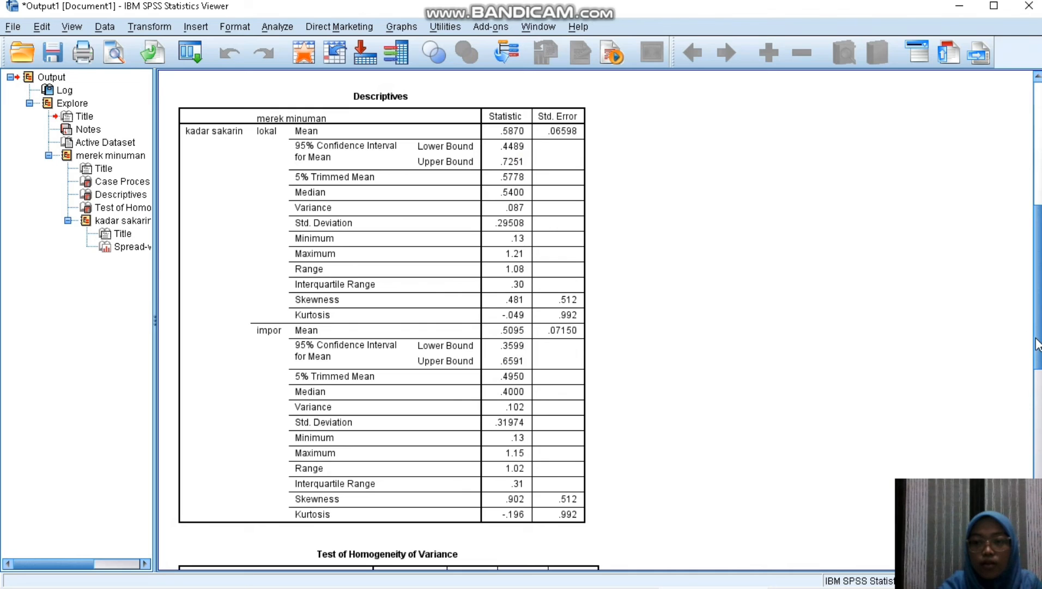
scroll(1037, 338, "down", 2)
scroll(1038, 430, "down", 10)
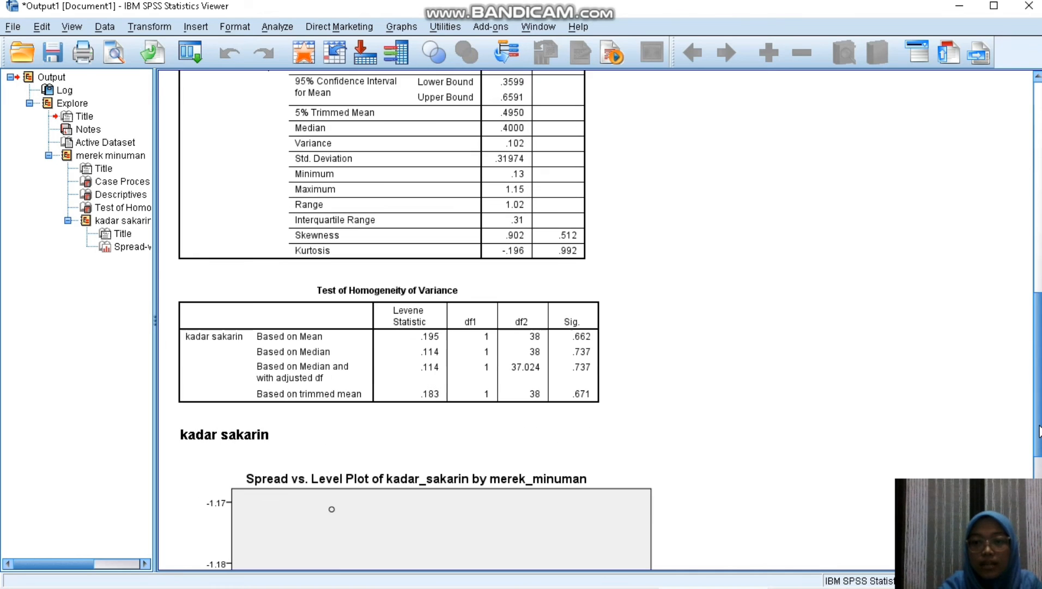
scroll(1038, 431, "up", 1)
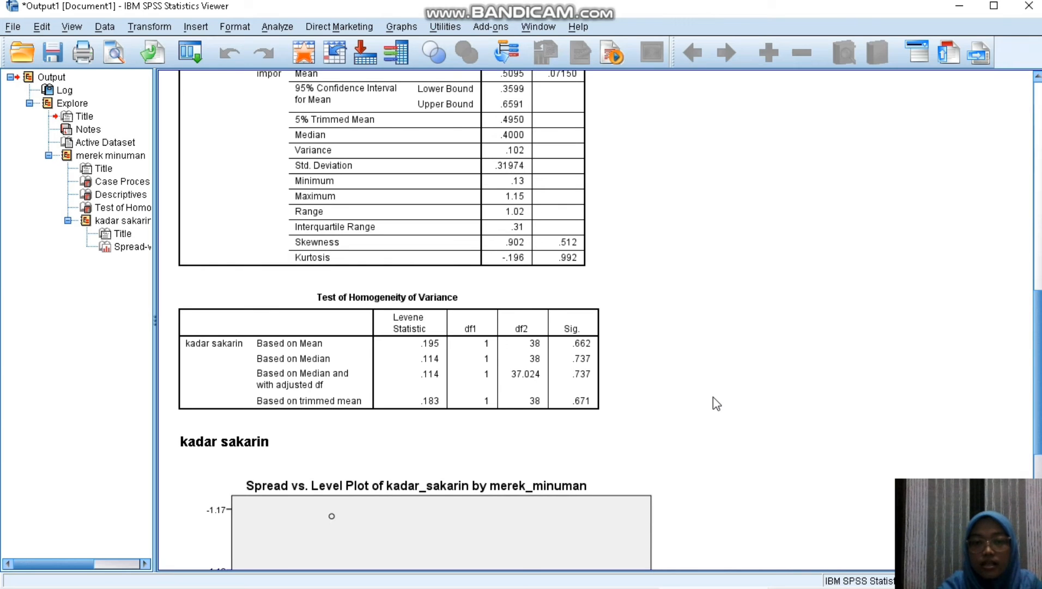
left_click(567, 340)
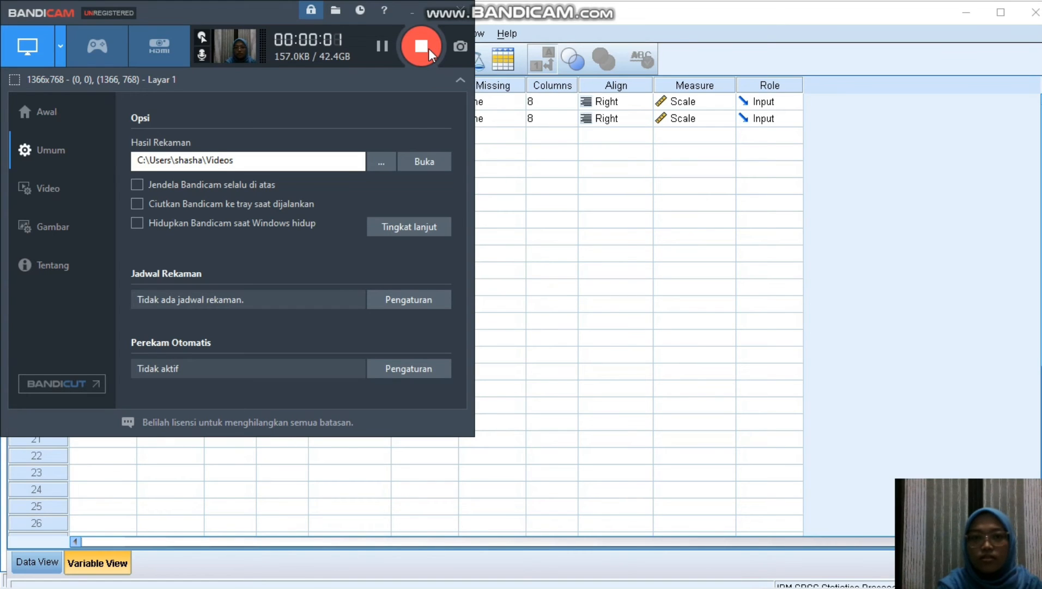
- Review the name, decimals and label settings of the merek_minuman variable in the uji man witney kasus 2.sav dataset
left_click(434, 14)
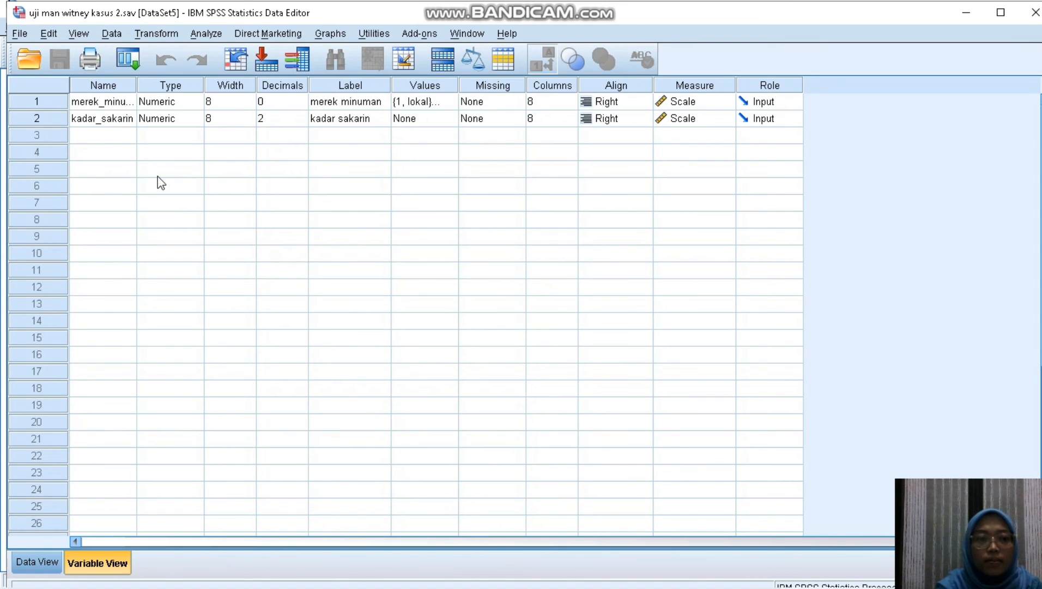
left_click(98, 104)
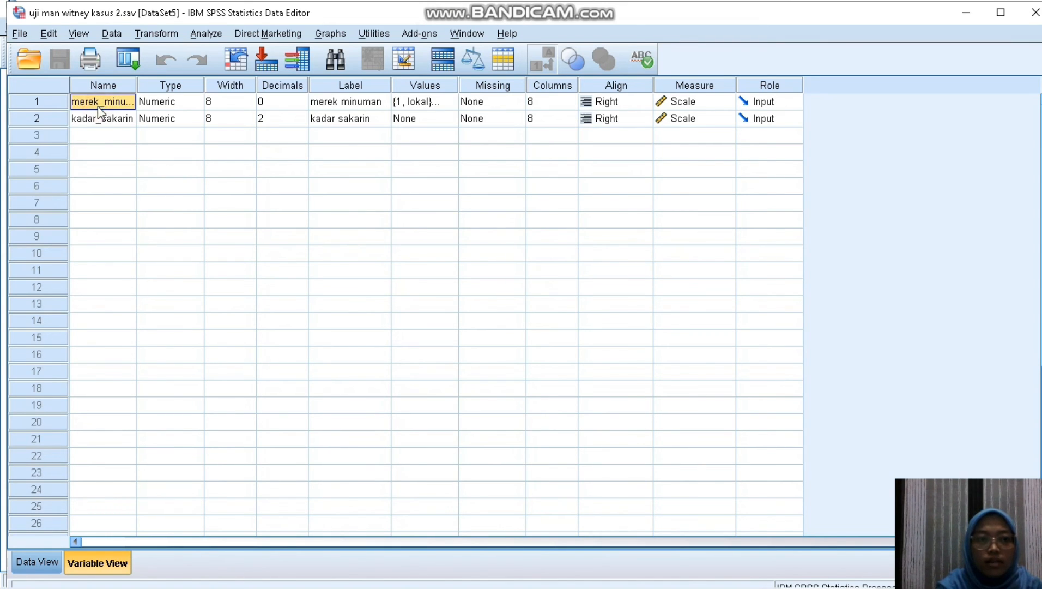
left_click(277, 101)
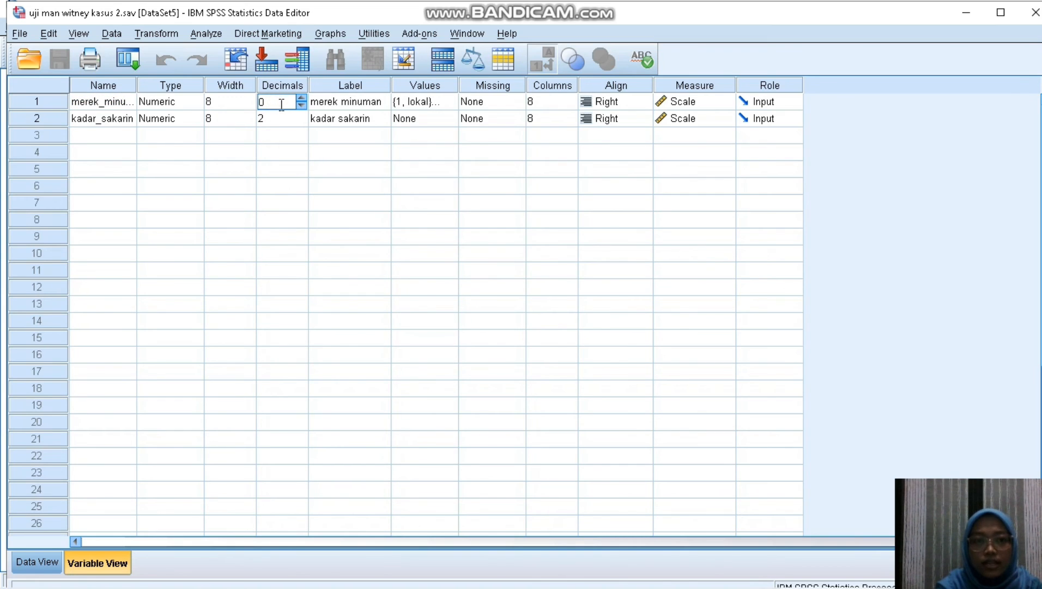
left_click(364, 103)
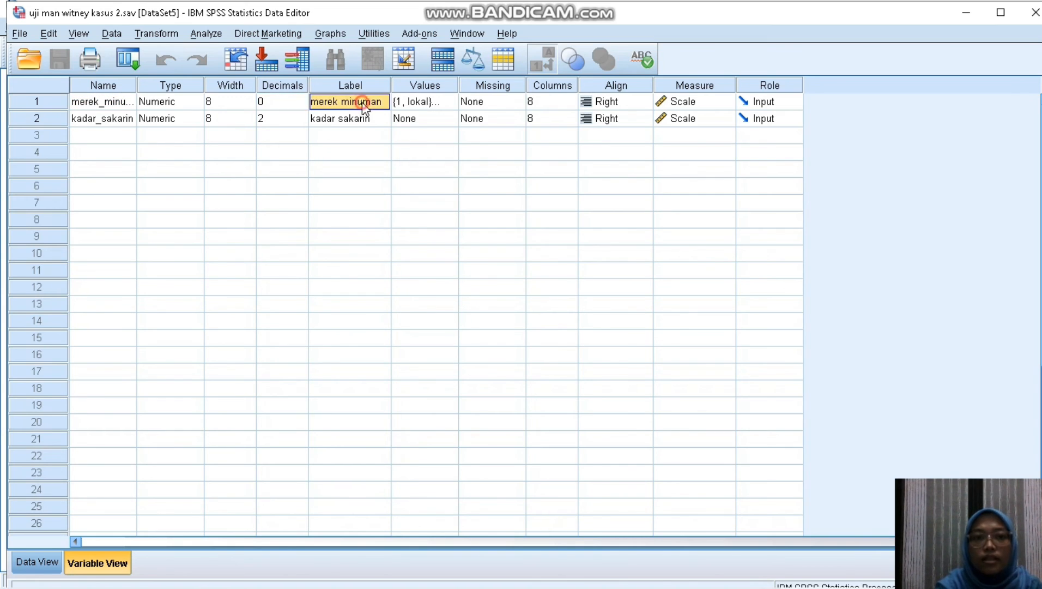
- Redefine the value label 1 = "lokal" for the merek_minuman variable, replacing the existing label
left_click(421, 104)
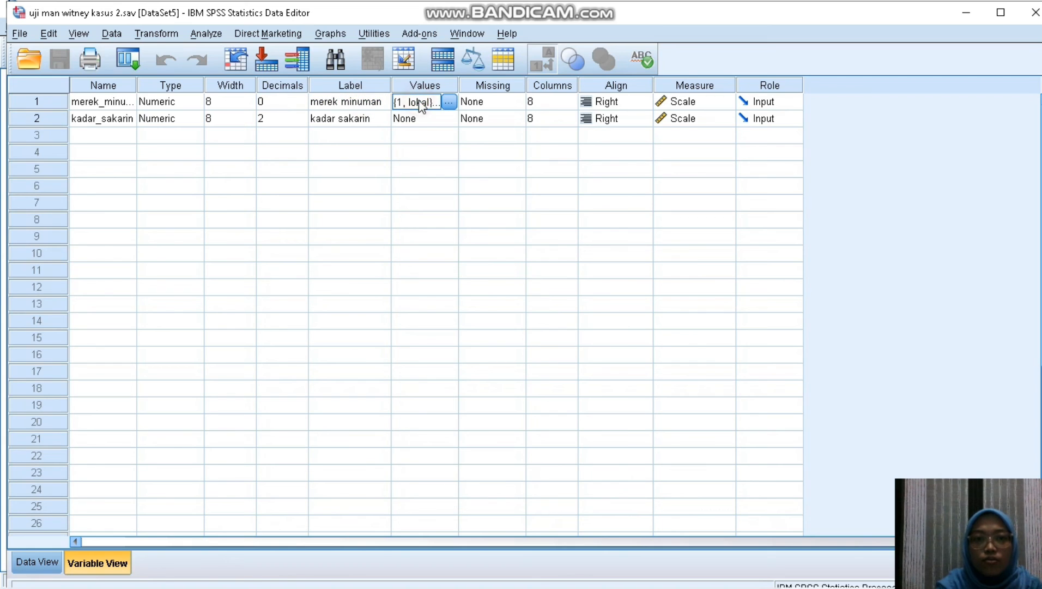
left_click(448, 104)
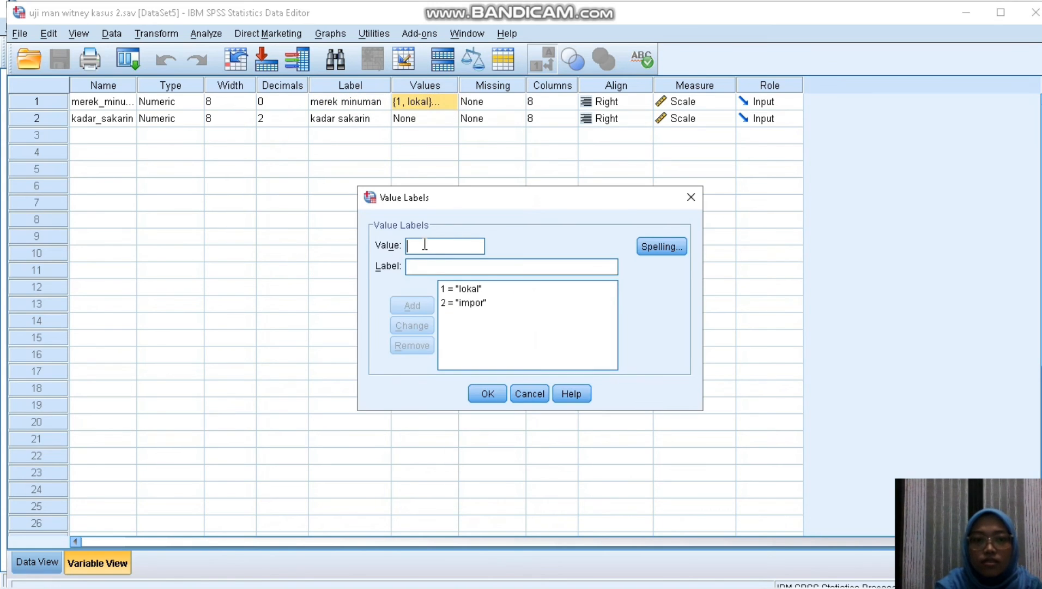
type("1")
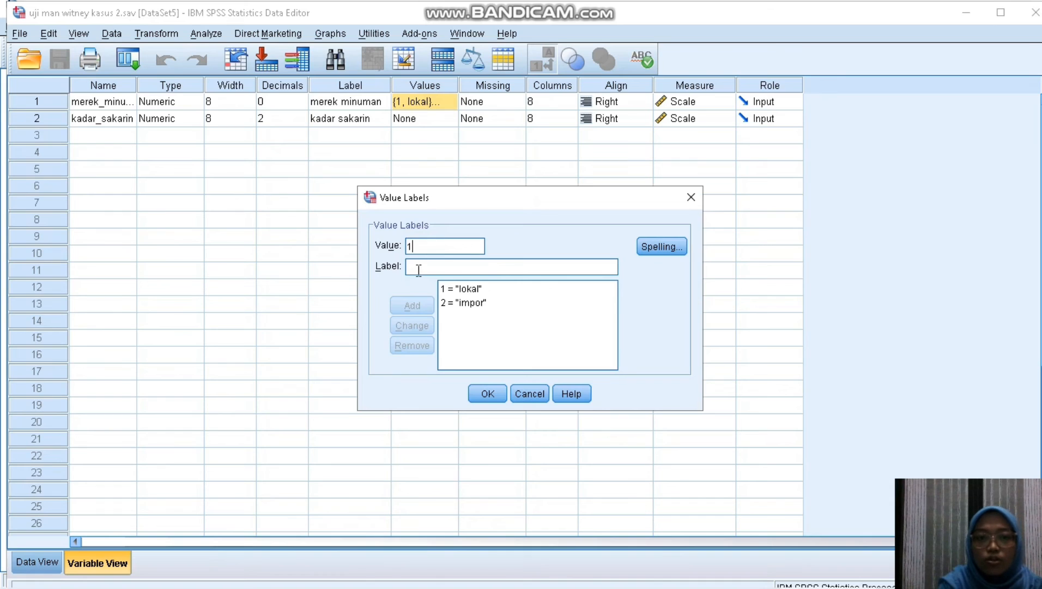
left_click(418, 267)
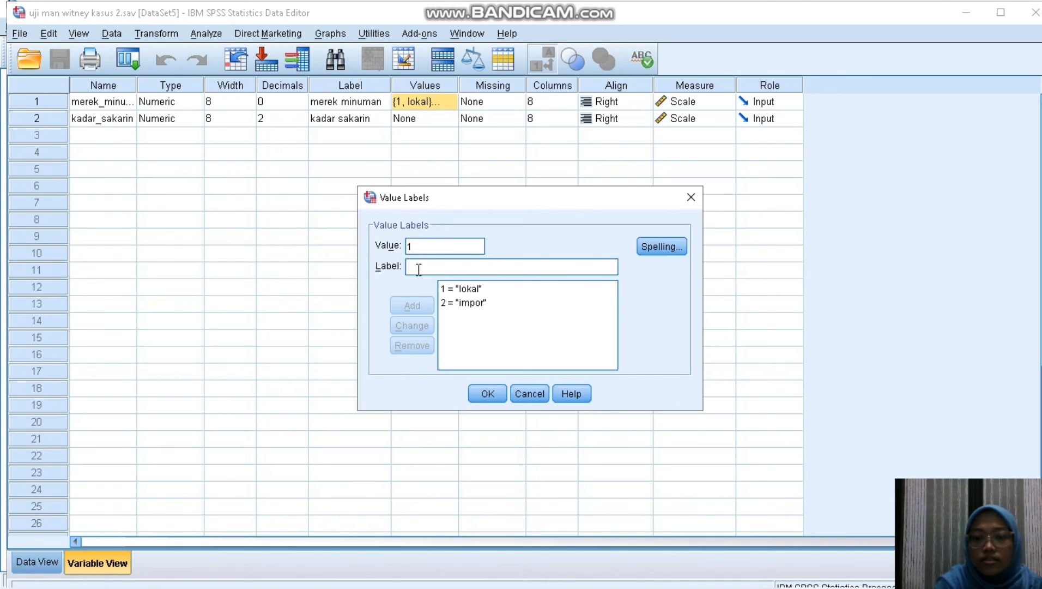
type("lokal")
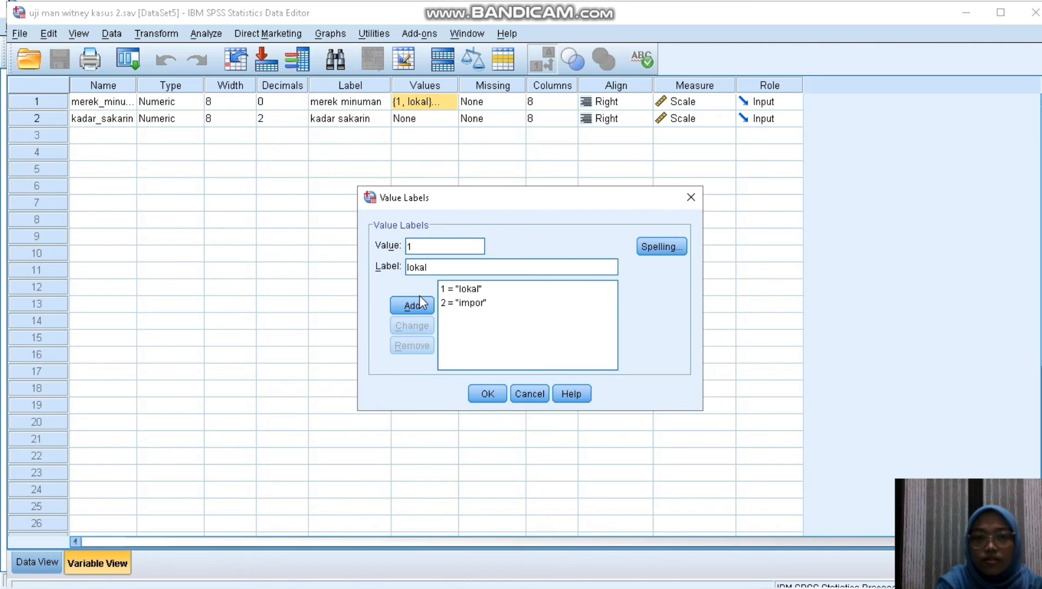
left_click(419, 308)
left_click(508, 329)
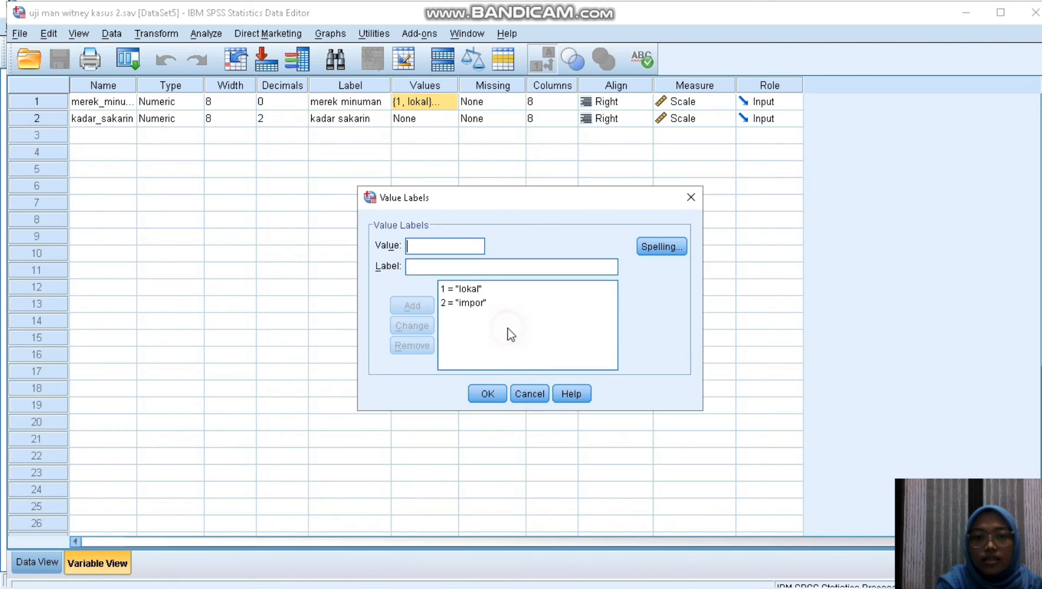
- Redefine the value label 2 = "impor" for merek_minuman, replacing the existing label, and apply the value labels
left_click(433, 246)
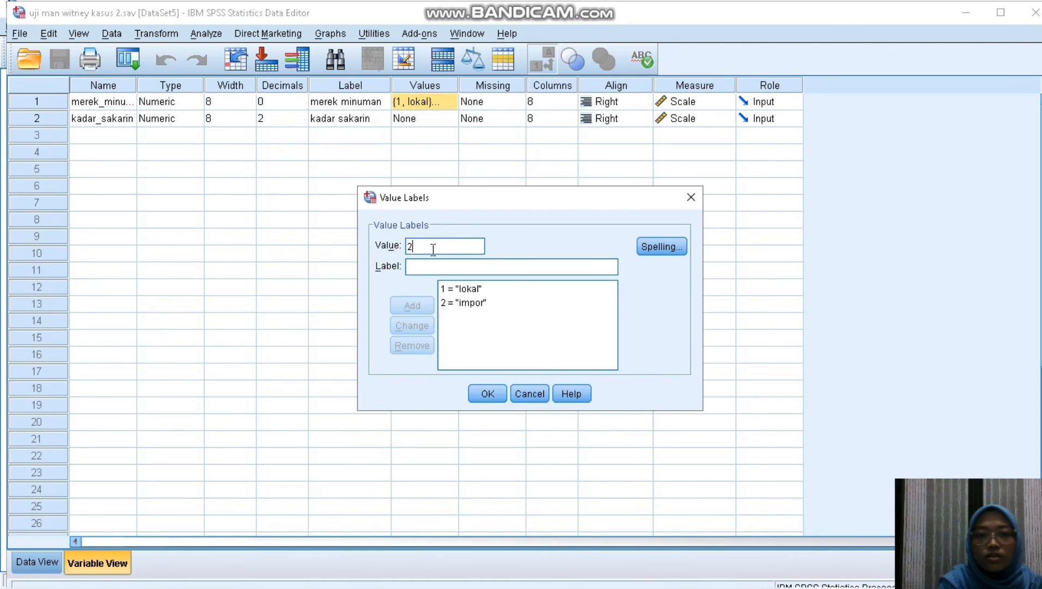
left_click(427, 265)
type("im")
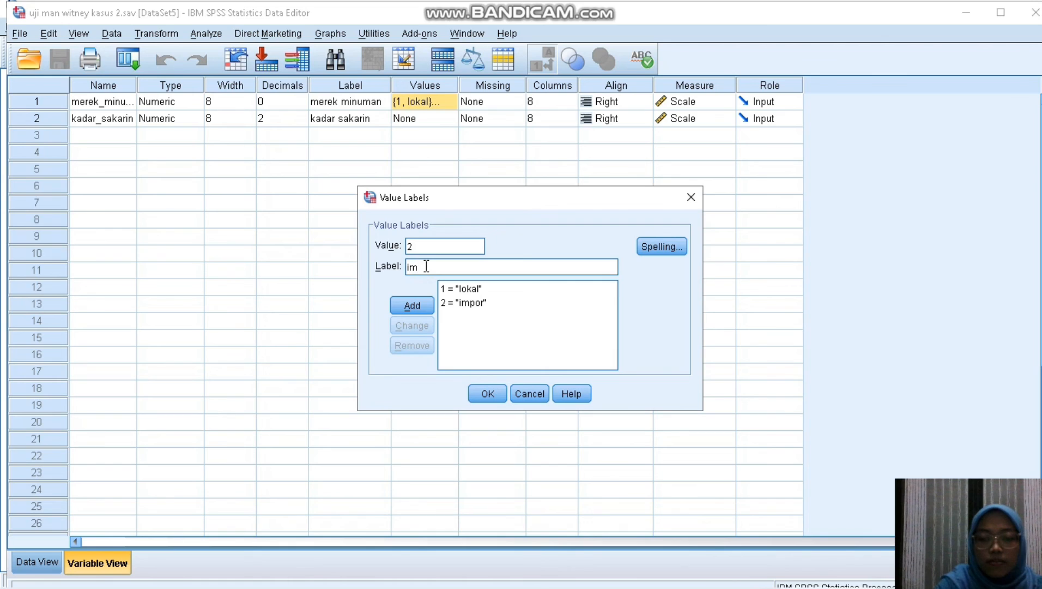
type("por")
left_click(425, 309)
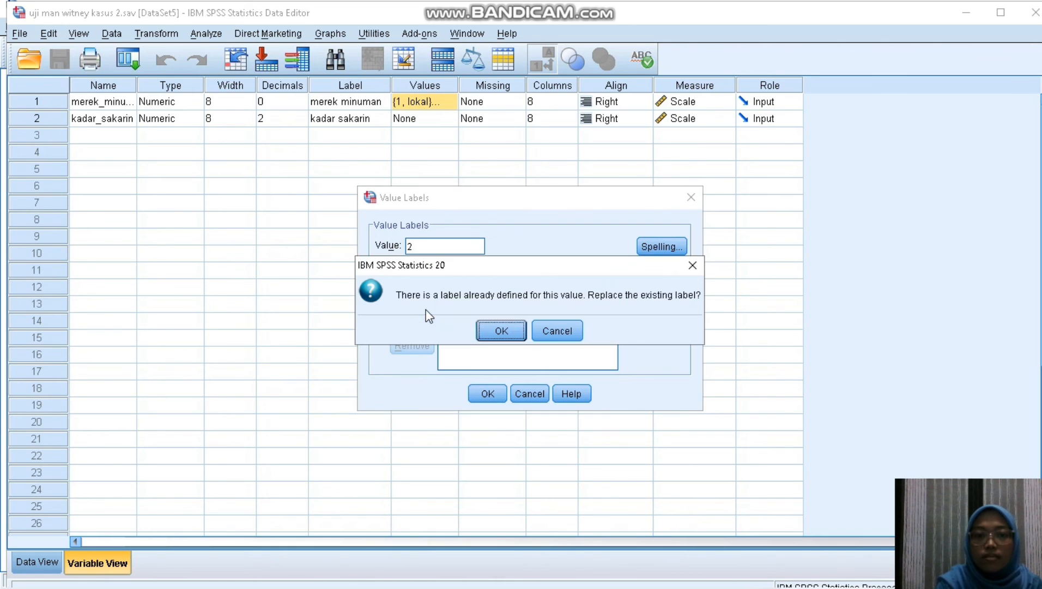
left_click(488, 332)
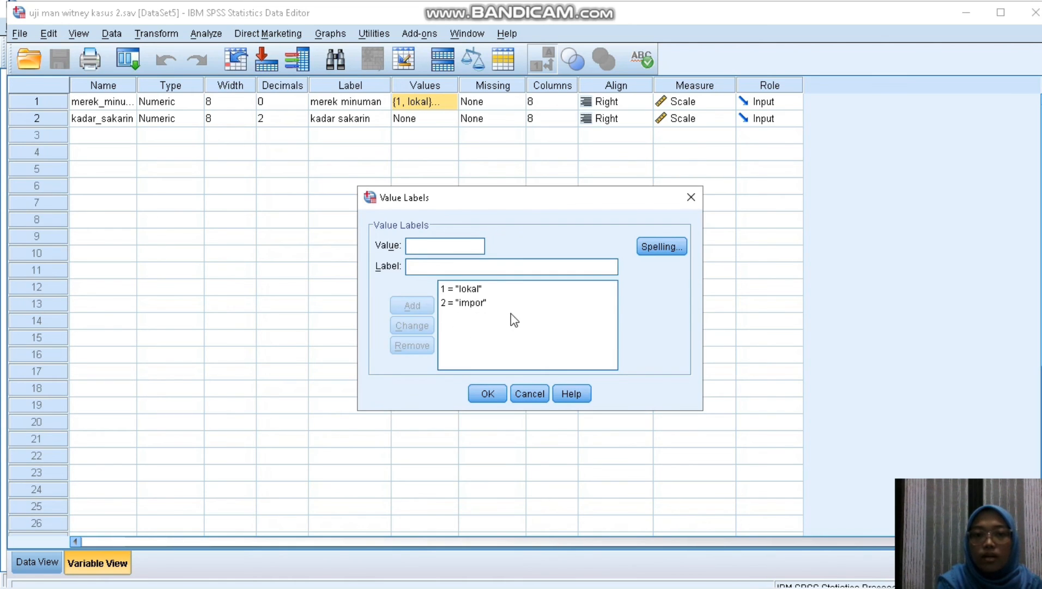
left_click(487, 394)
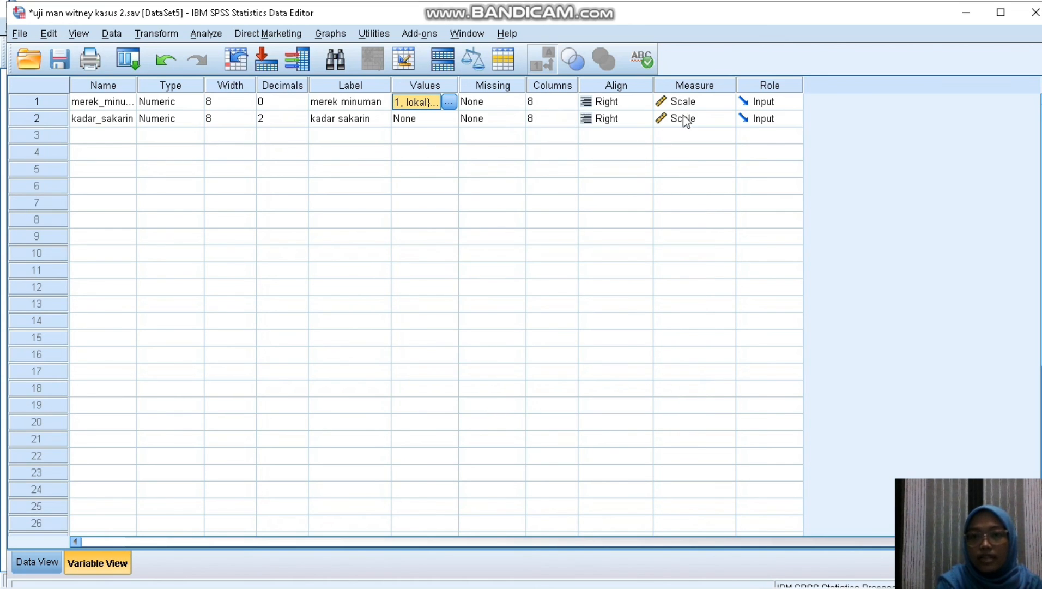
- Review the name, decimals, label, values and measure settings of the kadar_sakarin variable
left_click(109, 121)
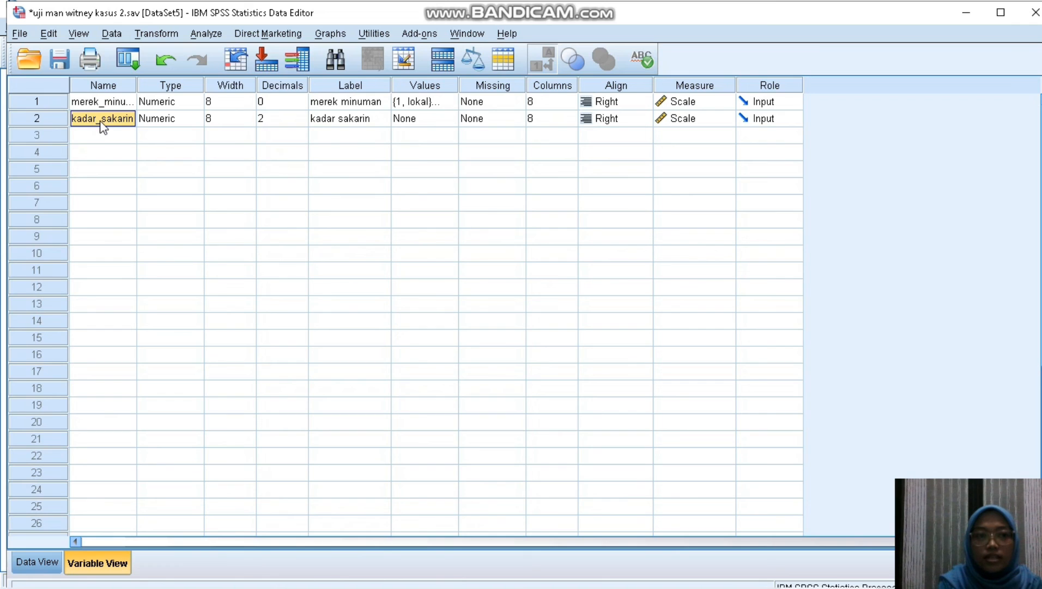
left_click(278, 119)
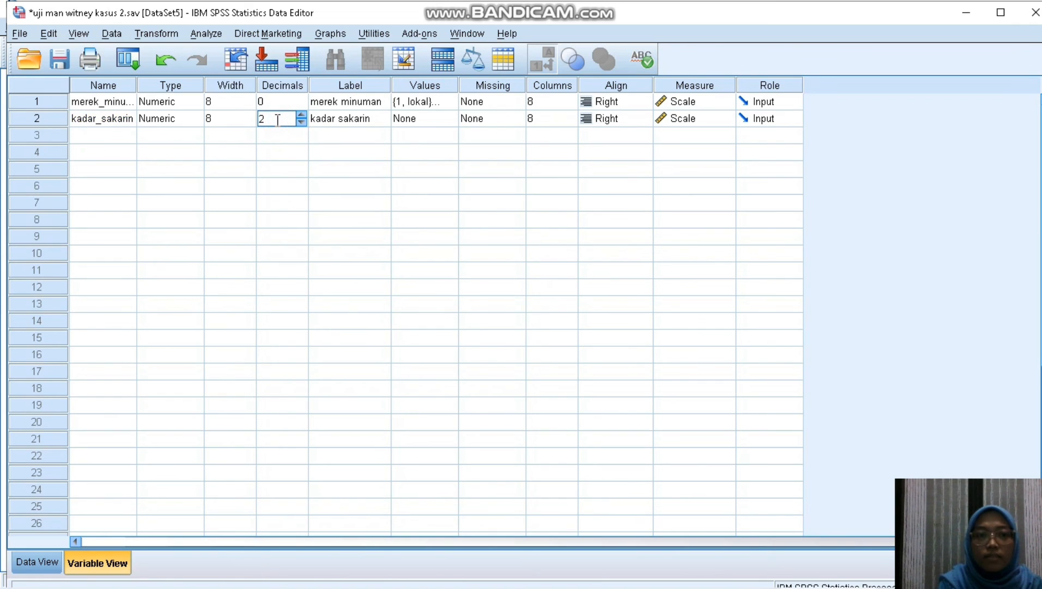
left_click(278, 119)
left_click(363, 124)
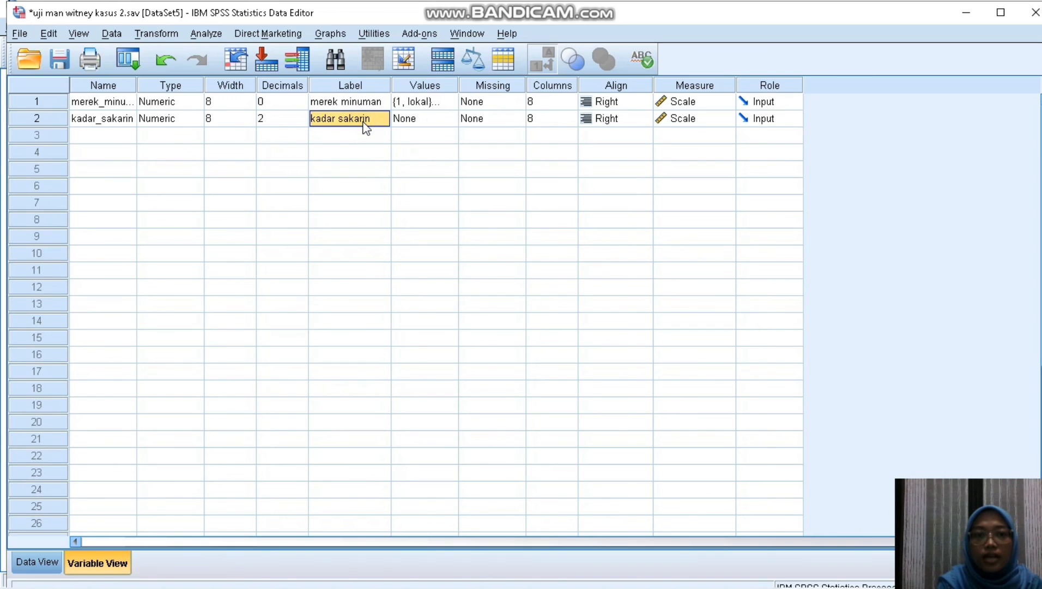
left_click(419, 122)
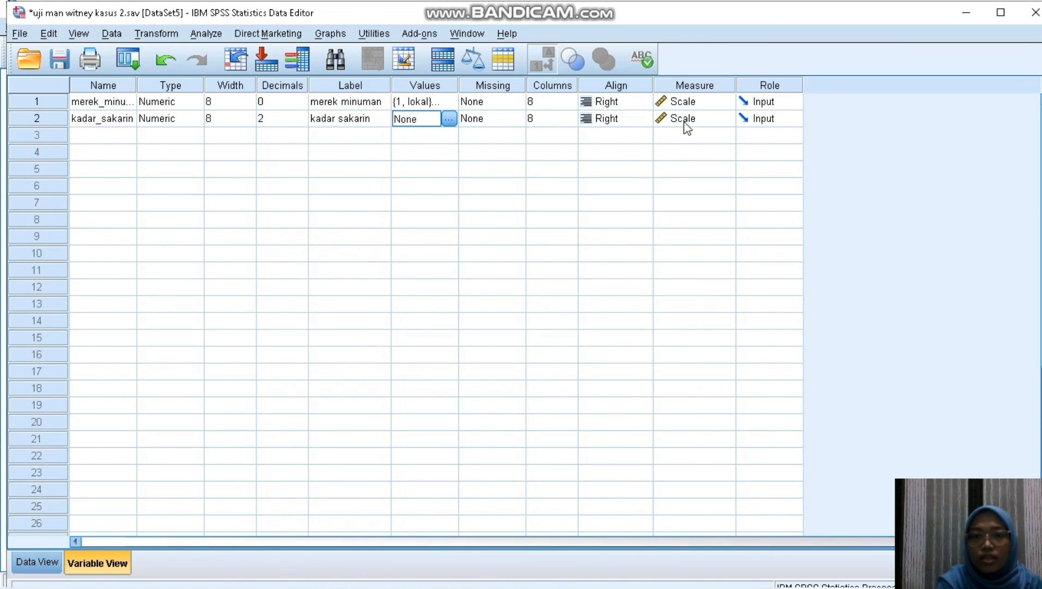
left_click(282, 322)
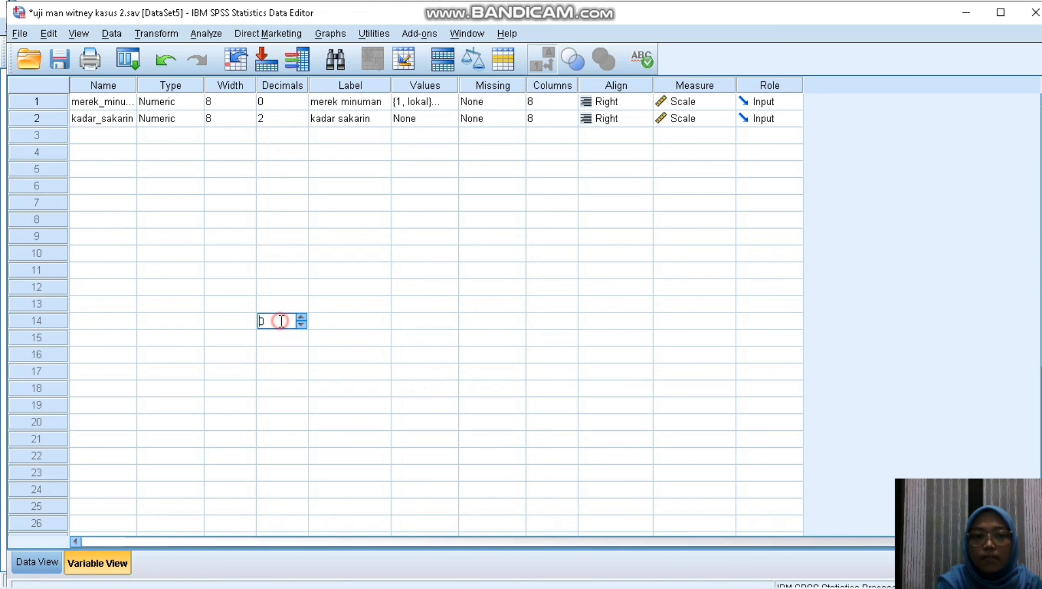
- Look over the entered merek_minuman and kadar_sakarin case values in the data sheet, covering the lokal and impor rows
left_click(35, 562)
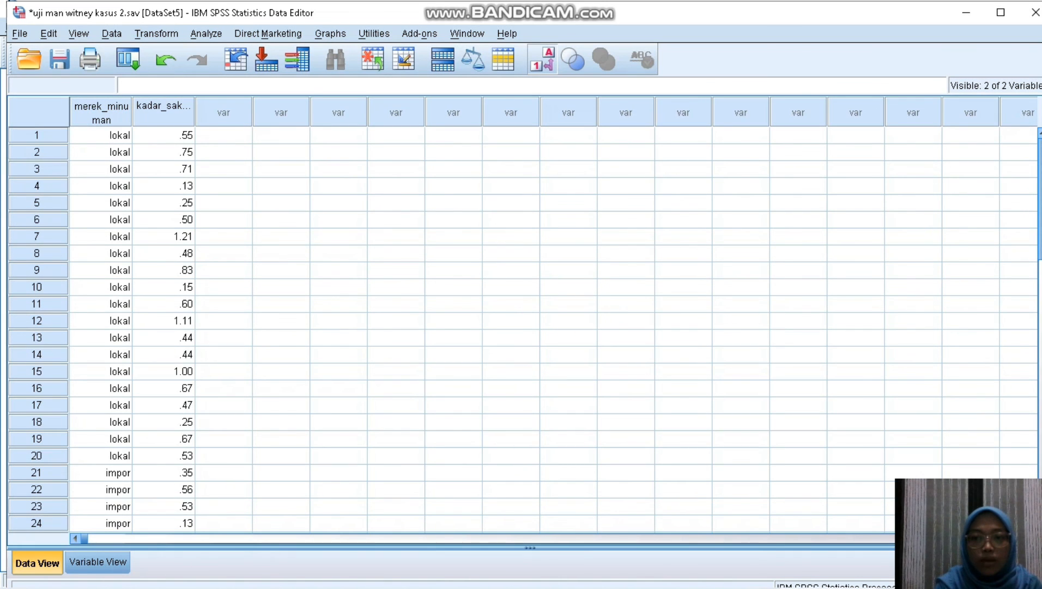
mouse_move(1040, 199)
left_mouse_down()
mouse_move(1040, 317)
mouse_move(1040, 204)
left_mouse_up()
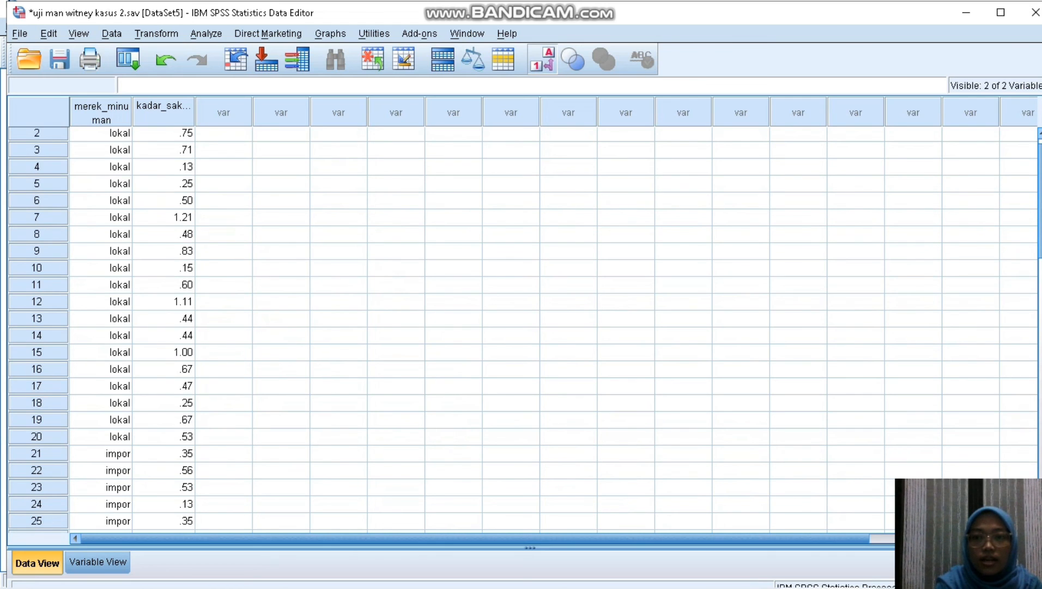
scroll(1039, 213, "up", 1)
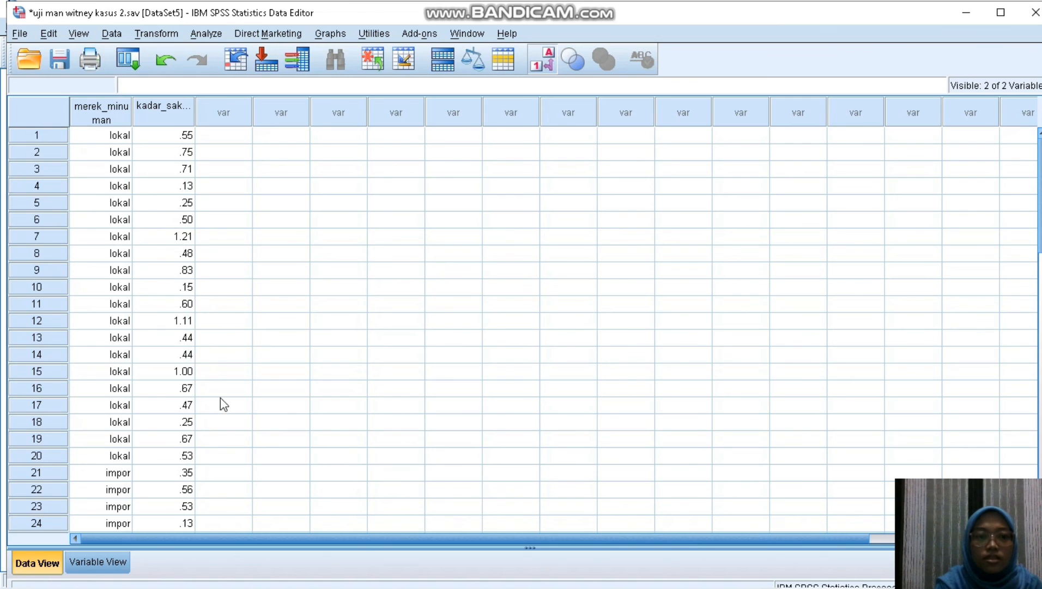
left_click(240, 455)
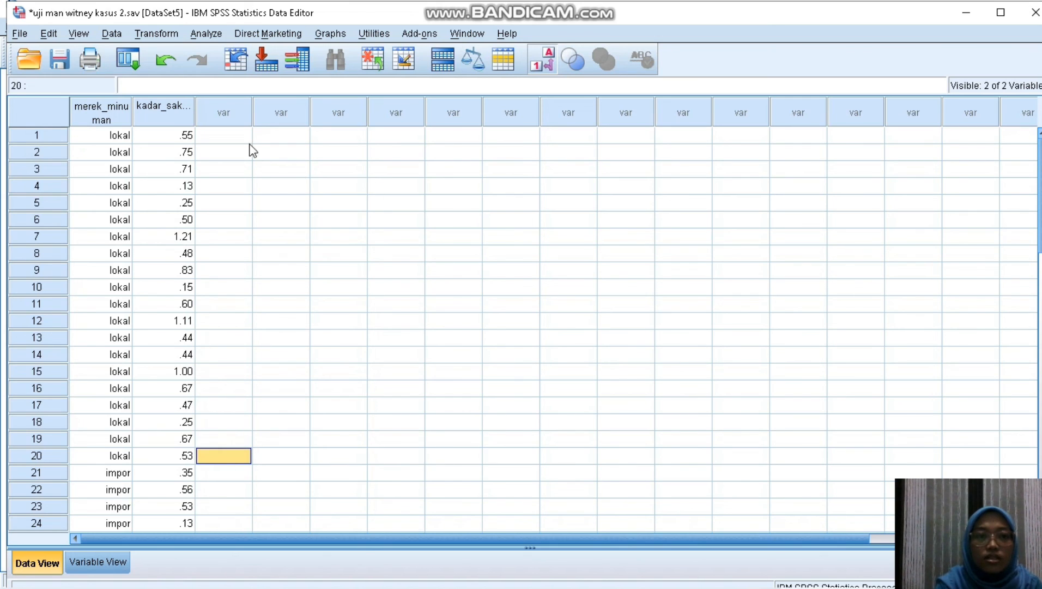
- Set up a legacy nonparametric two-independent-samples test with kadar sakarin as test variable and merek minuman as grouping variable
left_click(211, 34)
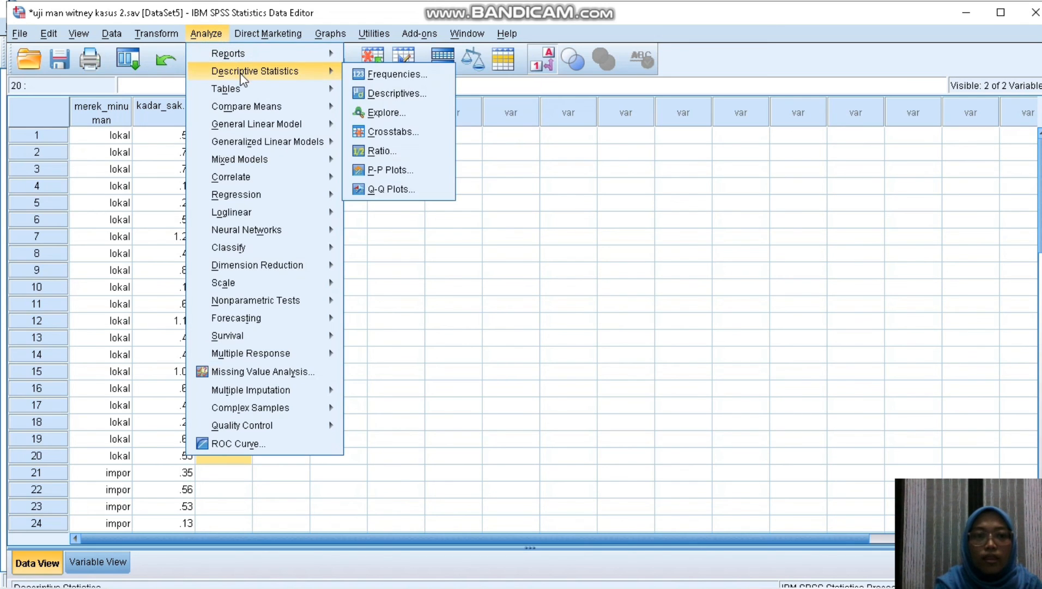
mouse_move(256, 302)
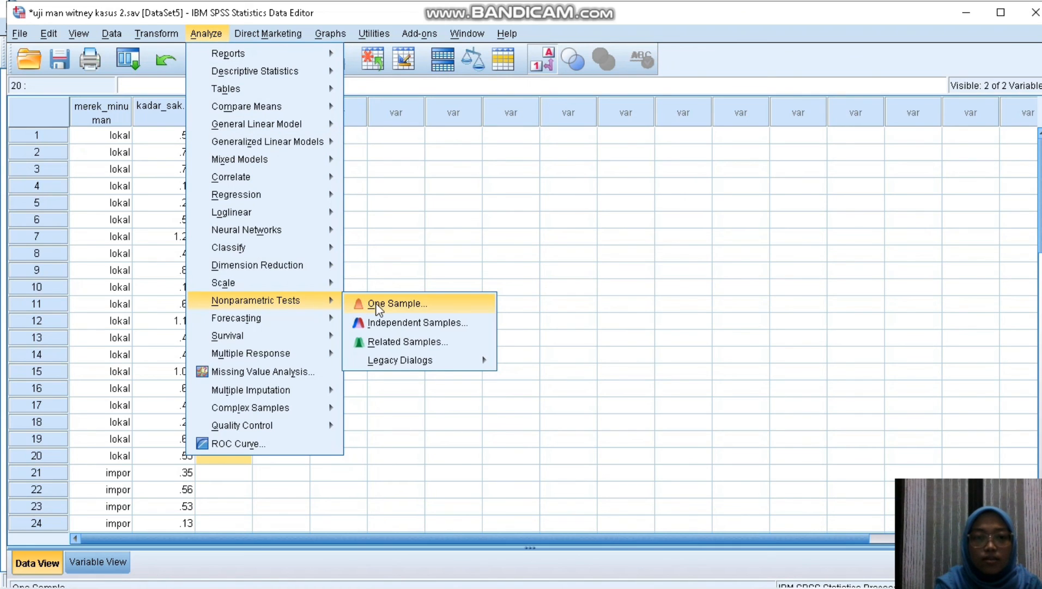
mouse_move(402, 363)
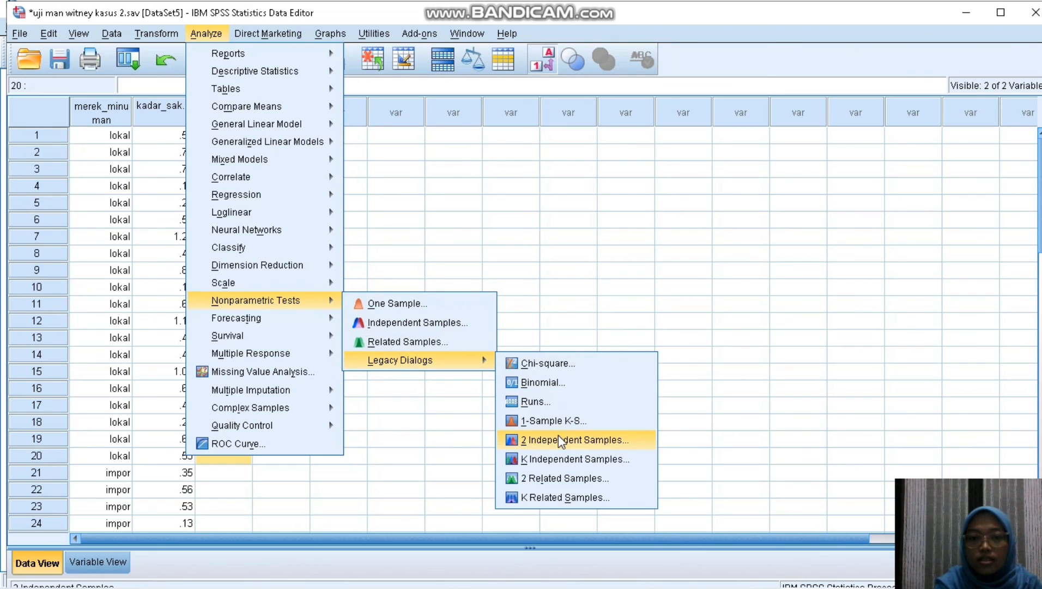
left_click(577, 441)
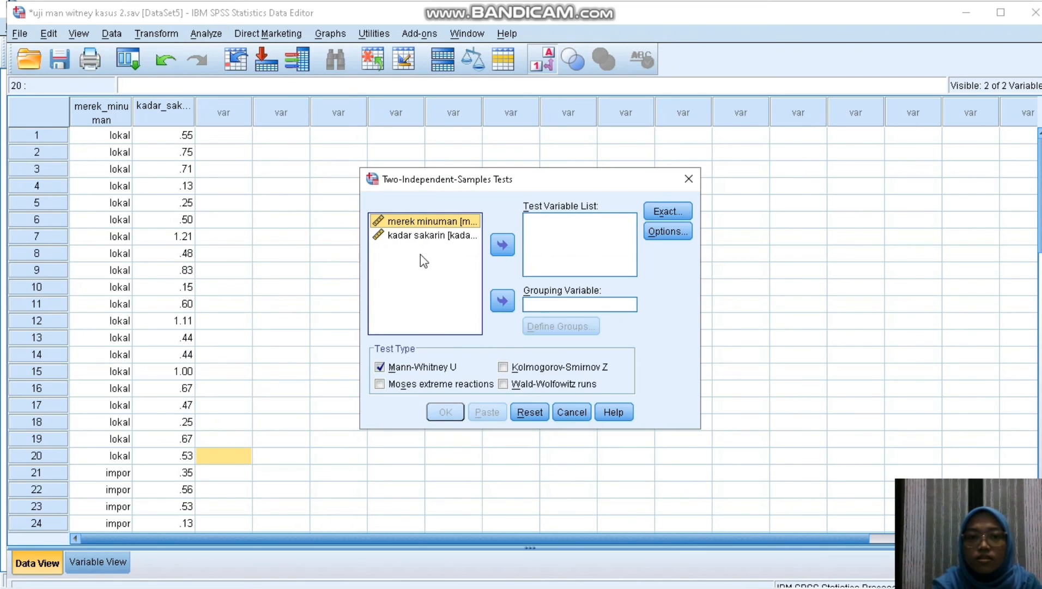
left_click(427, 239)
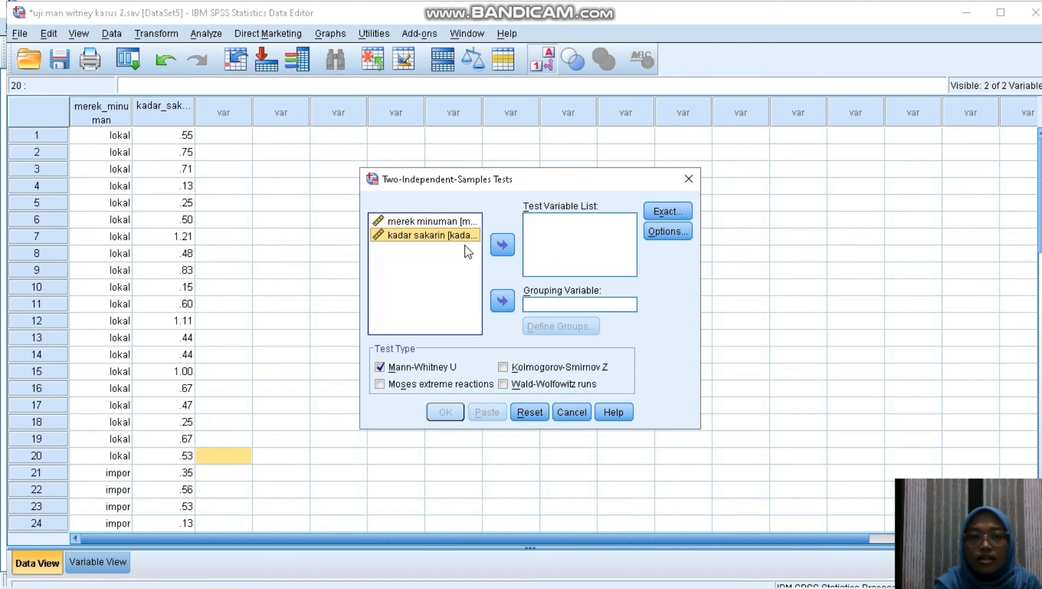
left_click(500, 250)
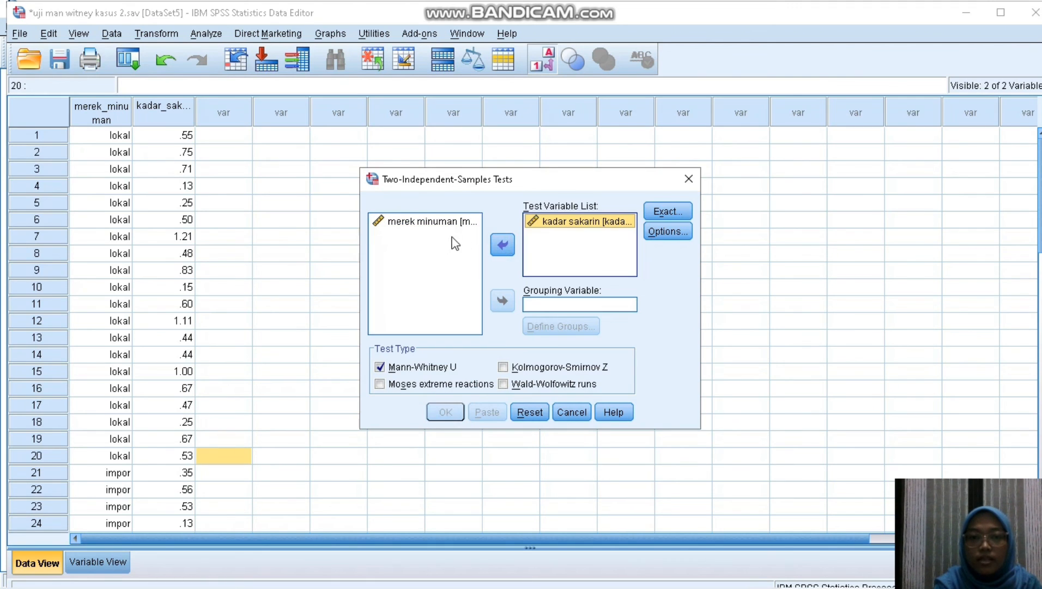
left_click(437, 224)
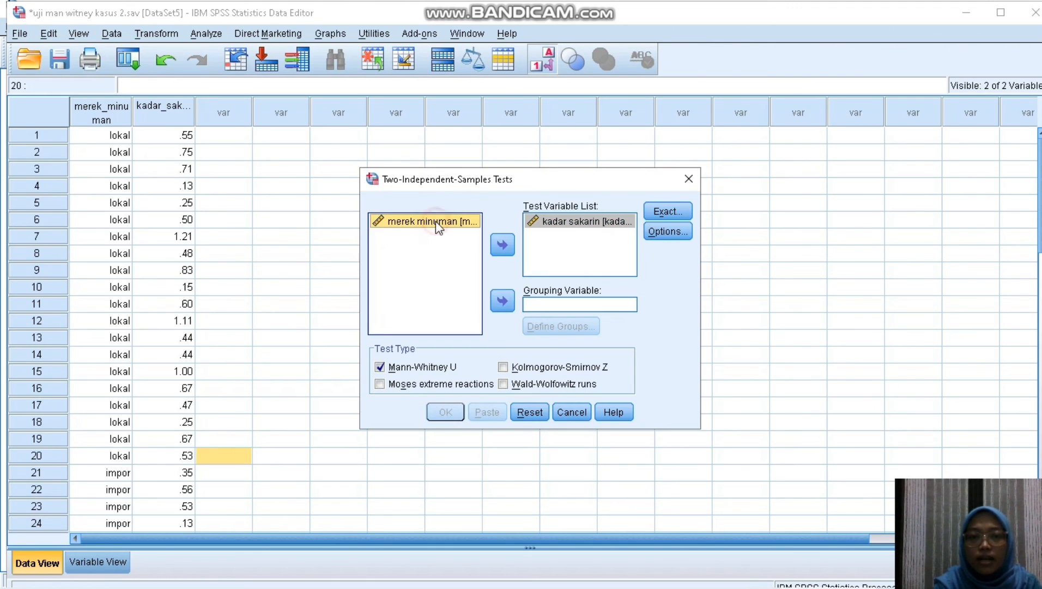
left_click(500, 300)
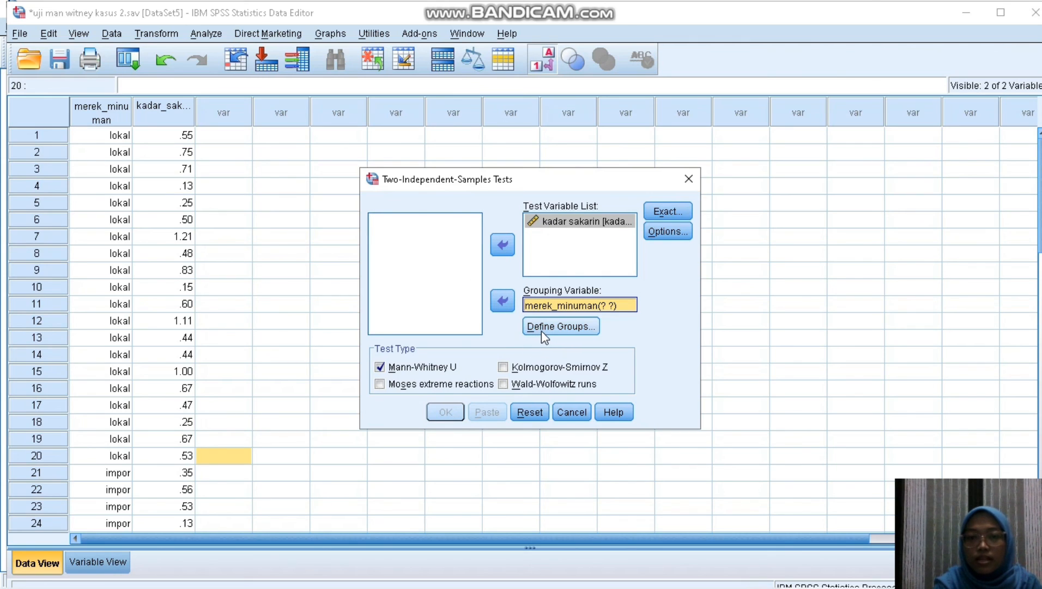
- Define the merek_minuman groups for the test as Group 1 = 1 and Group 2 = 2
left_click(561, 327)
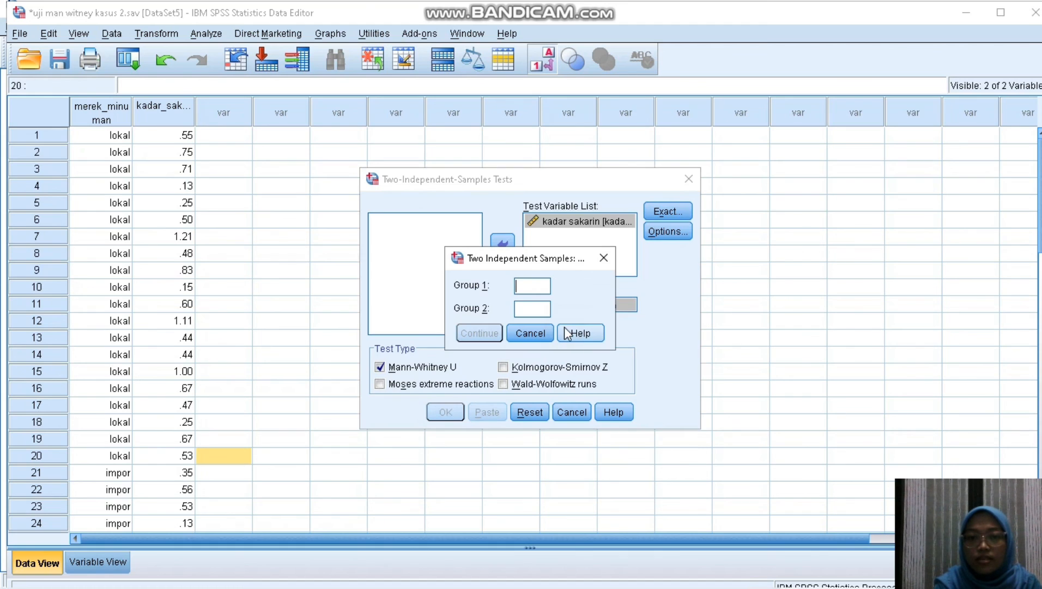
type("1")
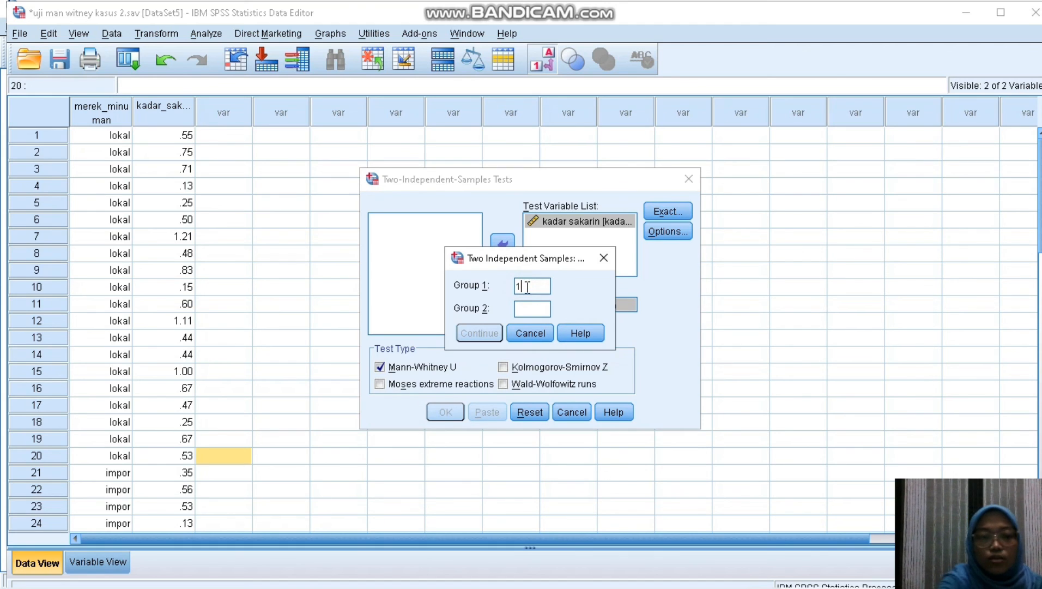
left_click(520, 308)
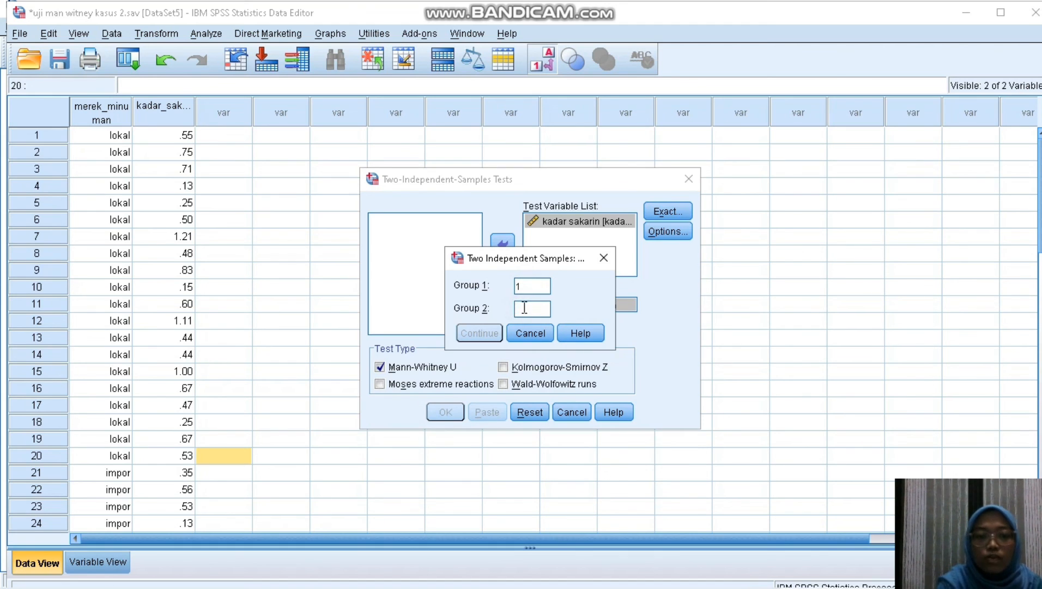
type("2")
left_click(478, 333)
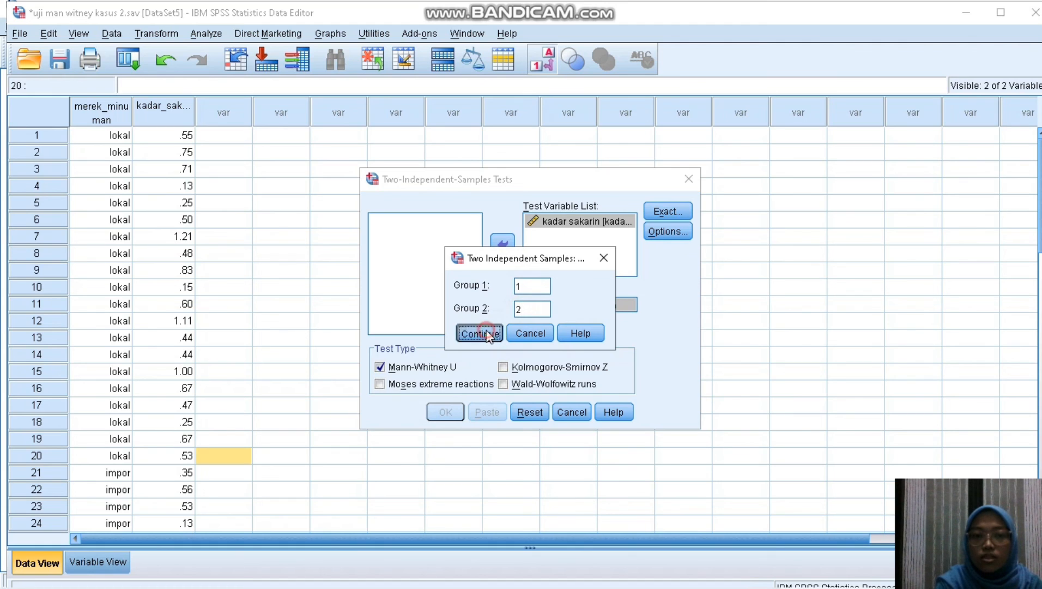
- Include descriptive statistics in the test options and run the Mann-Whitney U test
left_click(660, 232)
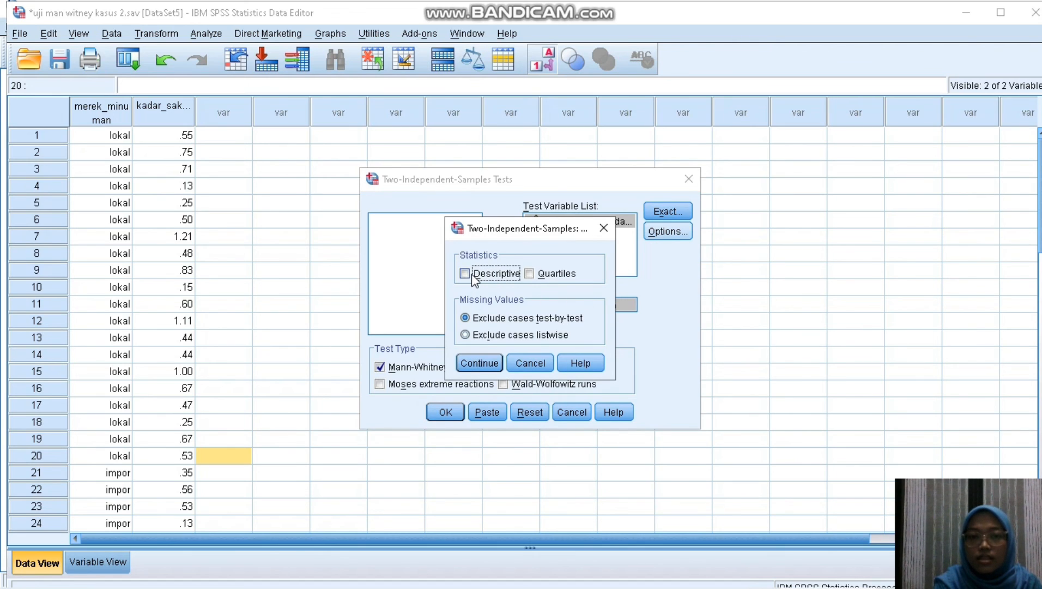
left_click(479, 363)
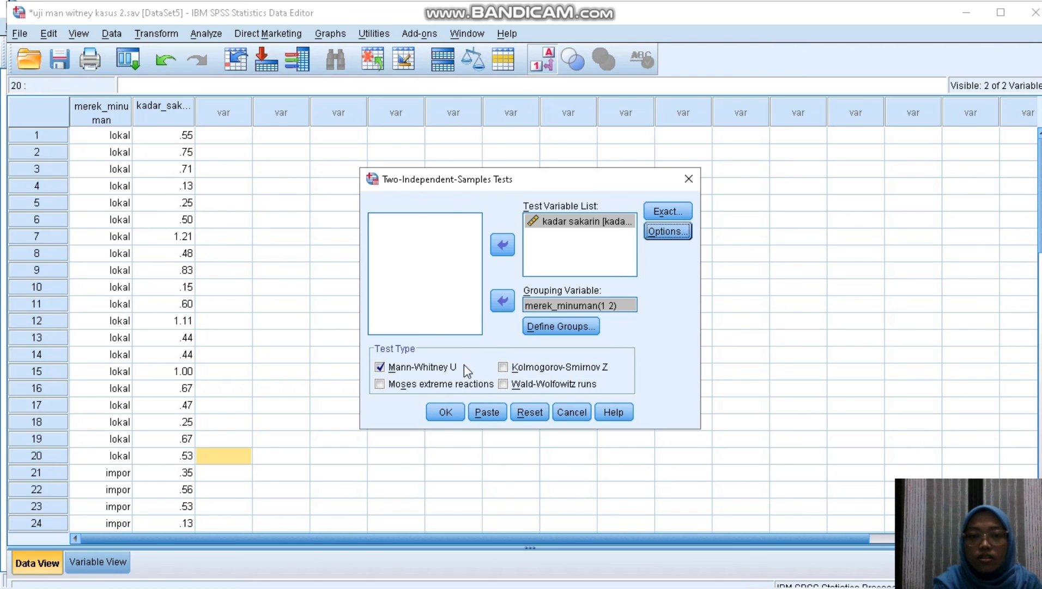
left_click(446, 412)
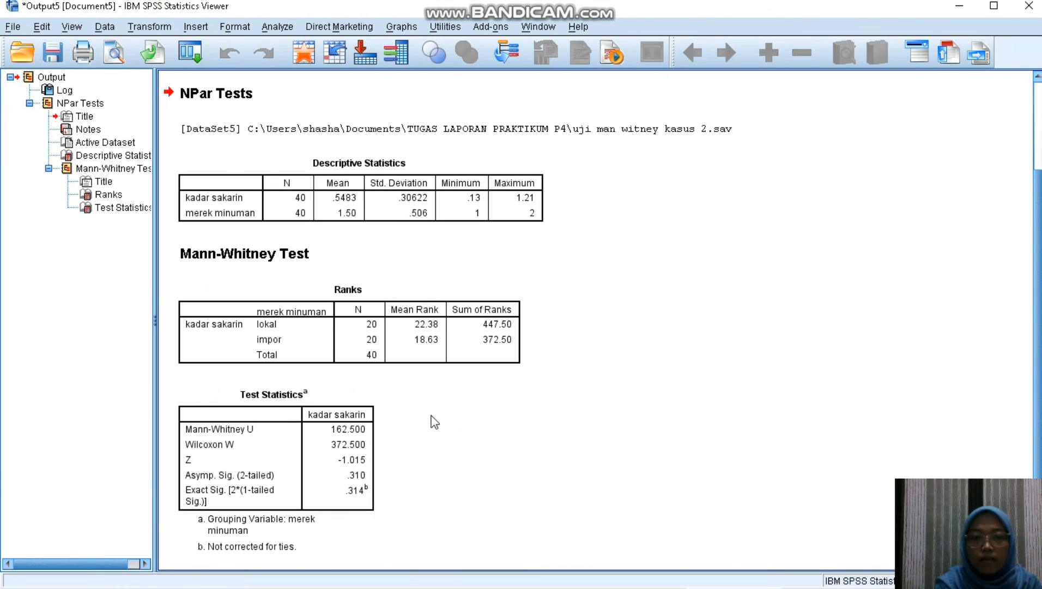
- Examine the Mann-Whitney Test Statistics table for kadar sakarin, focusing on the Asymp. Sig. (2-tailed) row
left_click(354, 472)
left_click(441, 408)
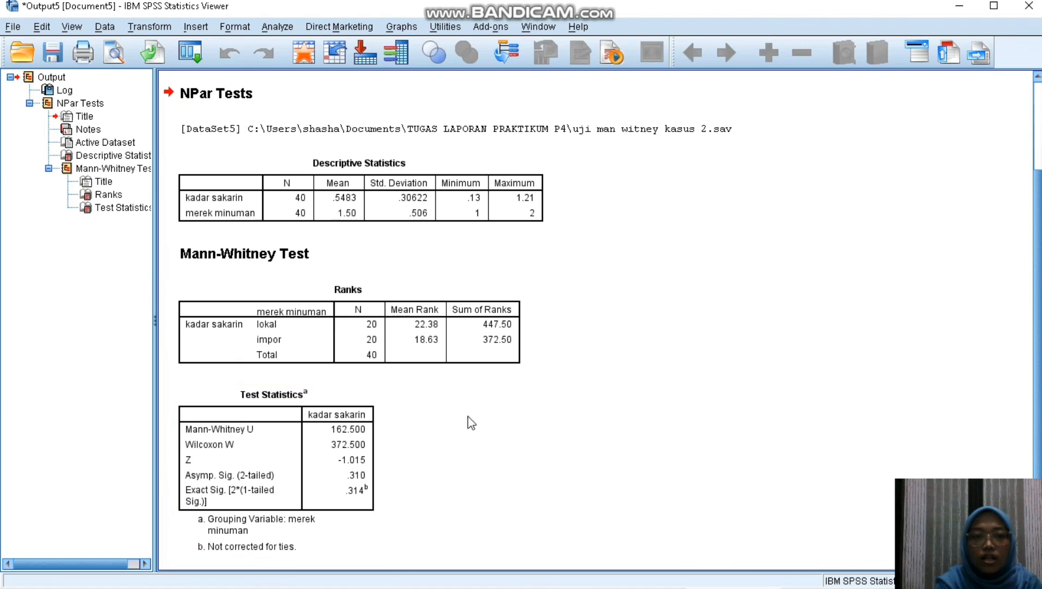
left_click(375, 472)
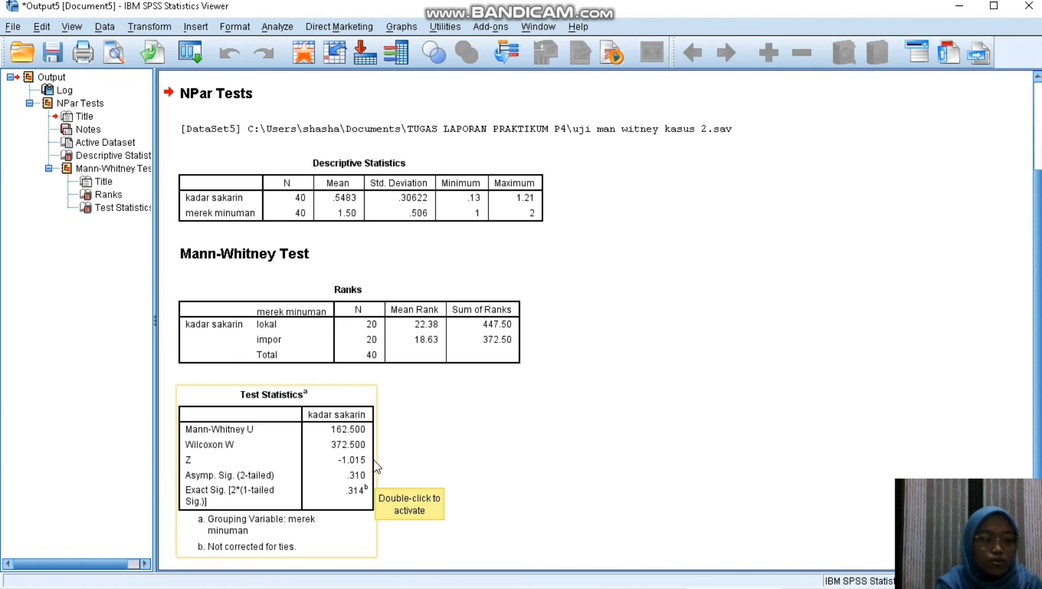
left_click(461, 444)
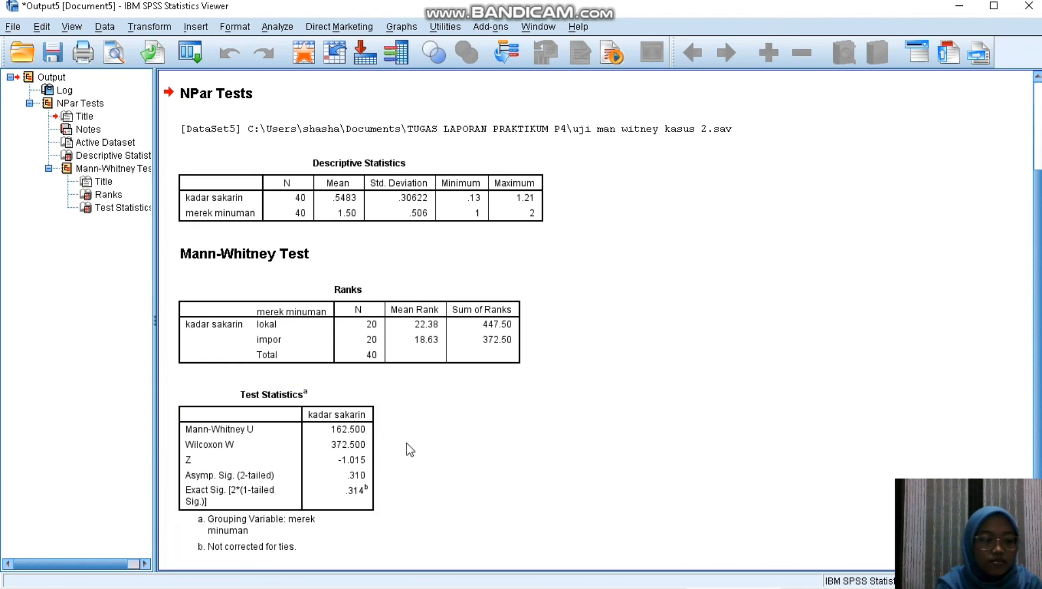
left_click(353, 443)
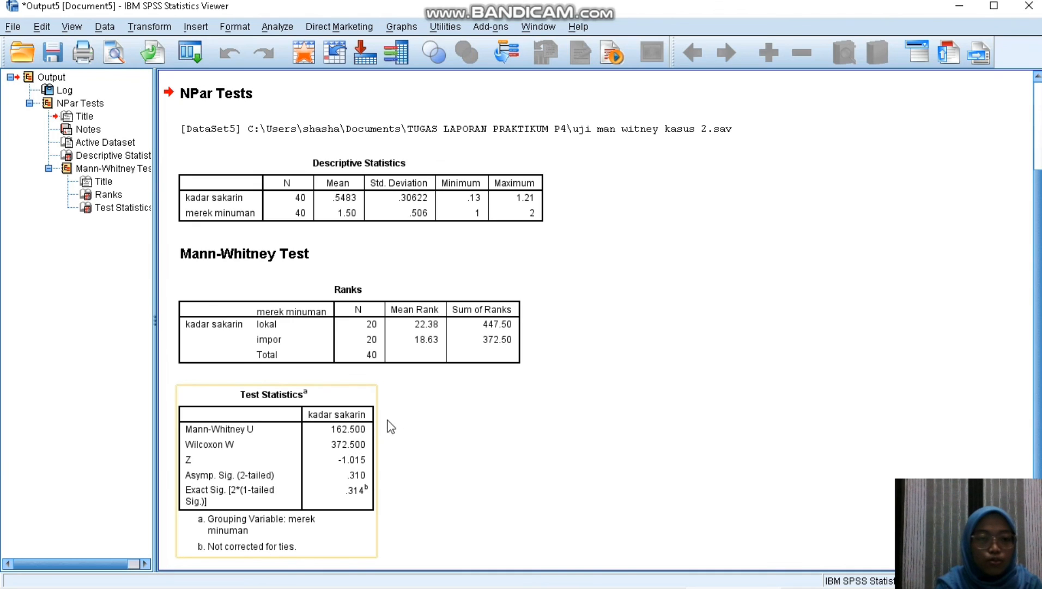
left_click(394, 425)
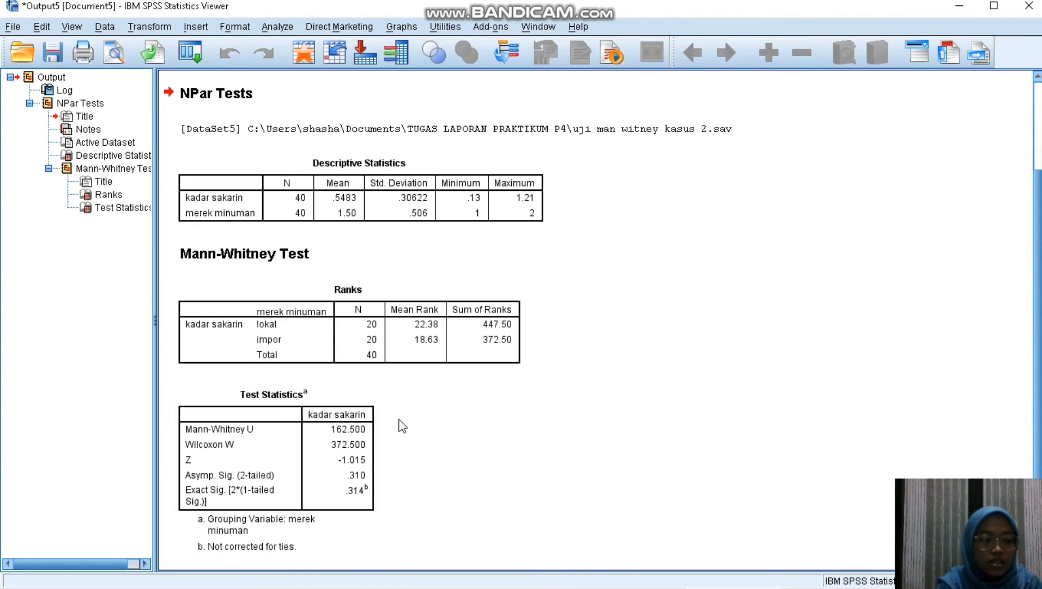
left_click(284, 477)
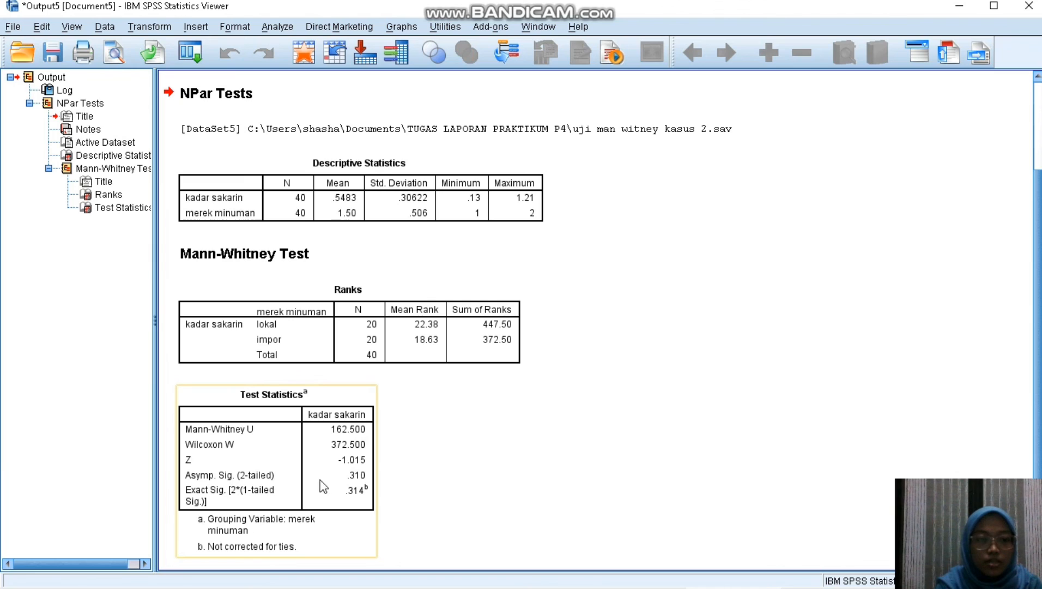